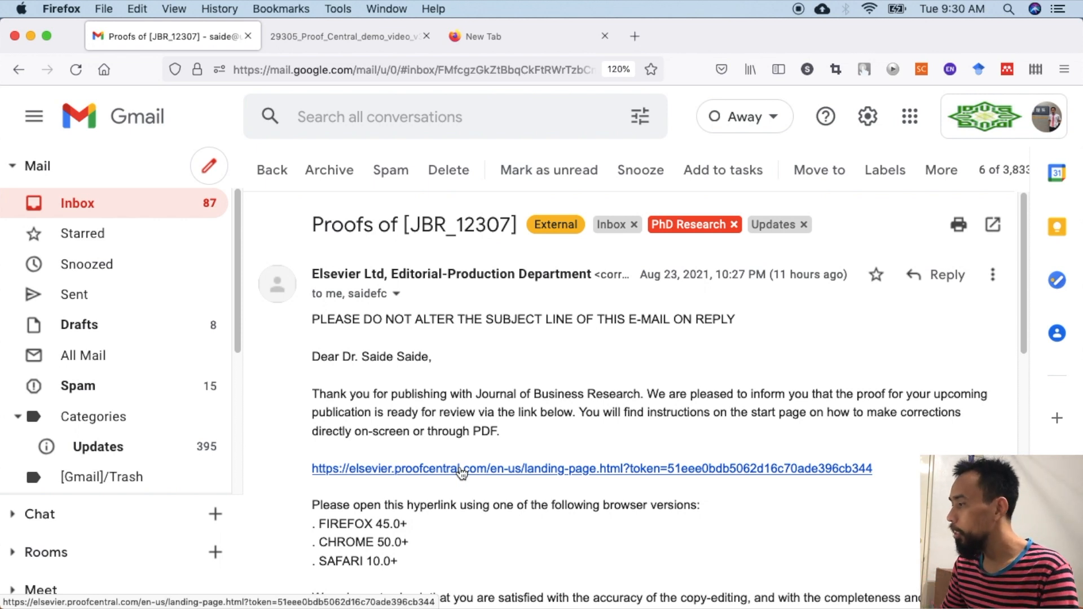
# - Read the publisher's proof notification e-mail and open its Proof Central link
pyautogui.scroll(-1, 406, 500)
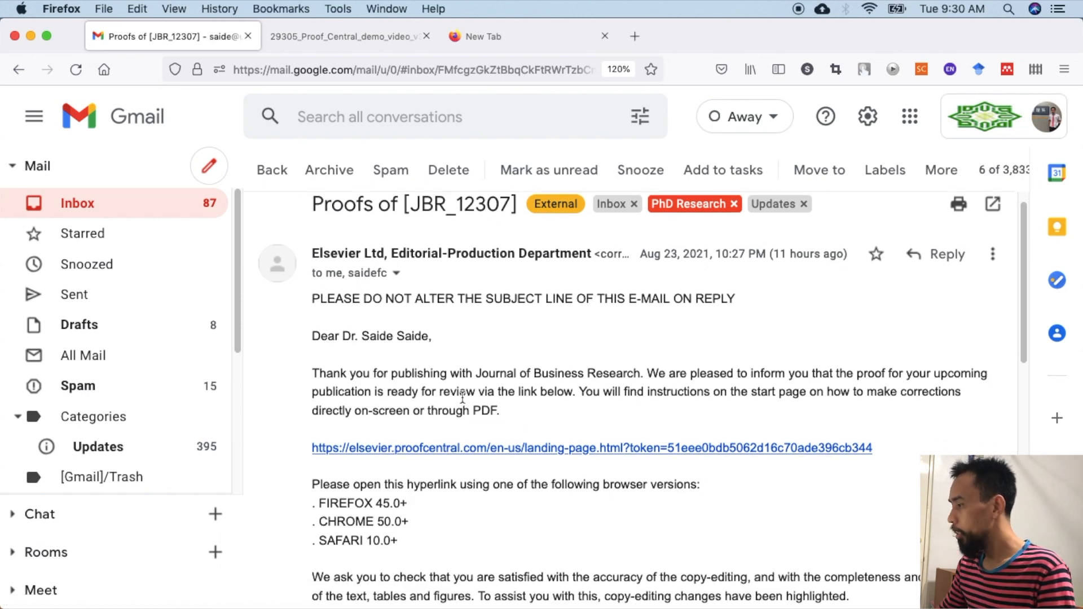
pyautogui.scroll(-5, 462, 397)
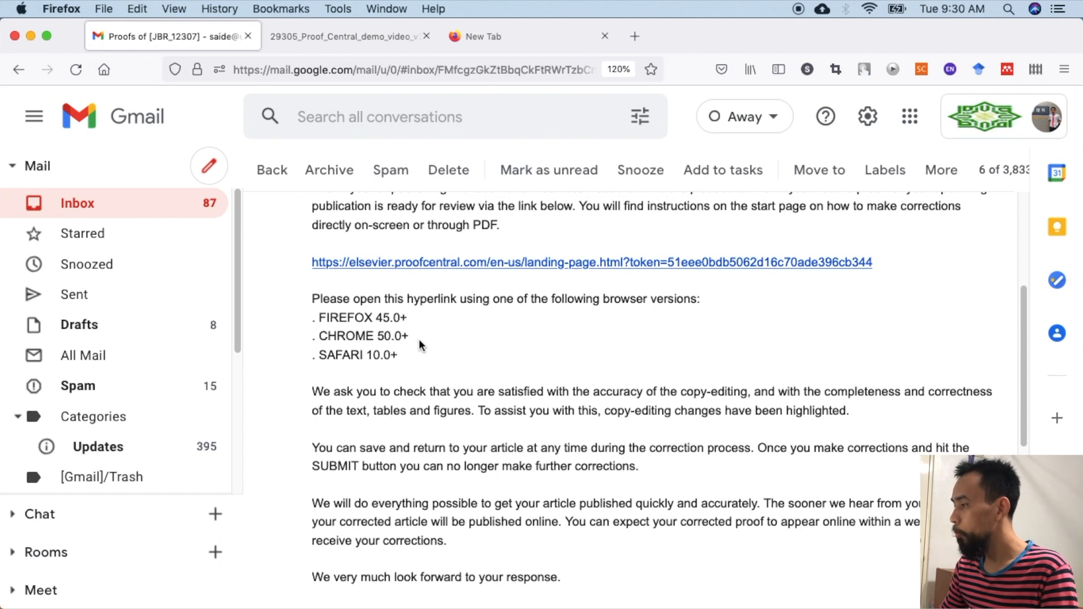
pyautogui.scroll(-1, 386, 361)
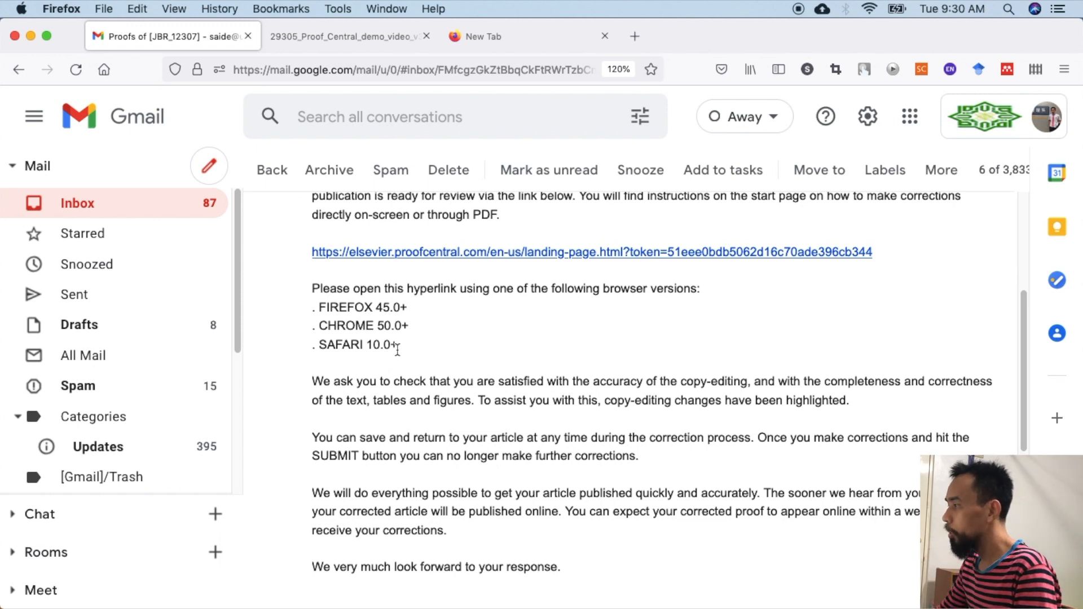
pyautogui.scroll(1, 484, 317)
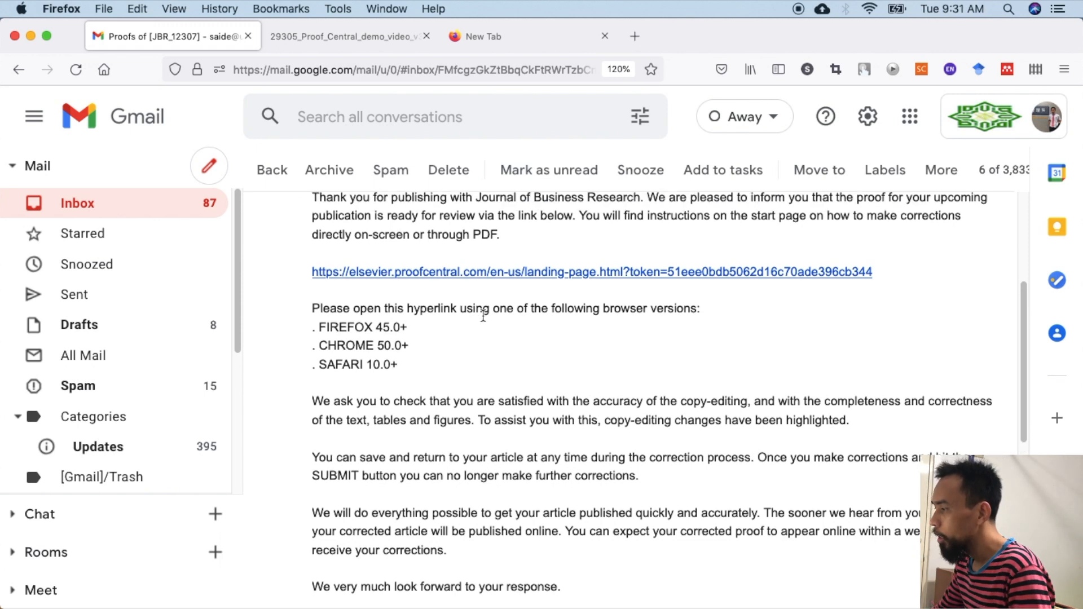
pyautogui.click(500, 277)
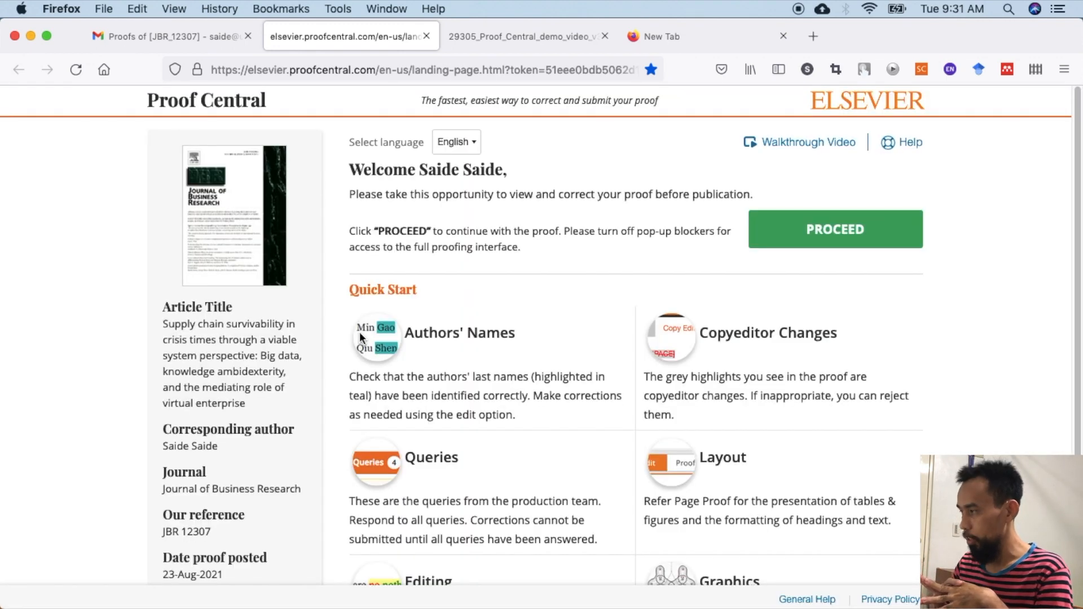
# - Review the article title, corresponding author, journal and reference on the proof's landing page
pyautogui.scroll(-1, 339, 319)
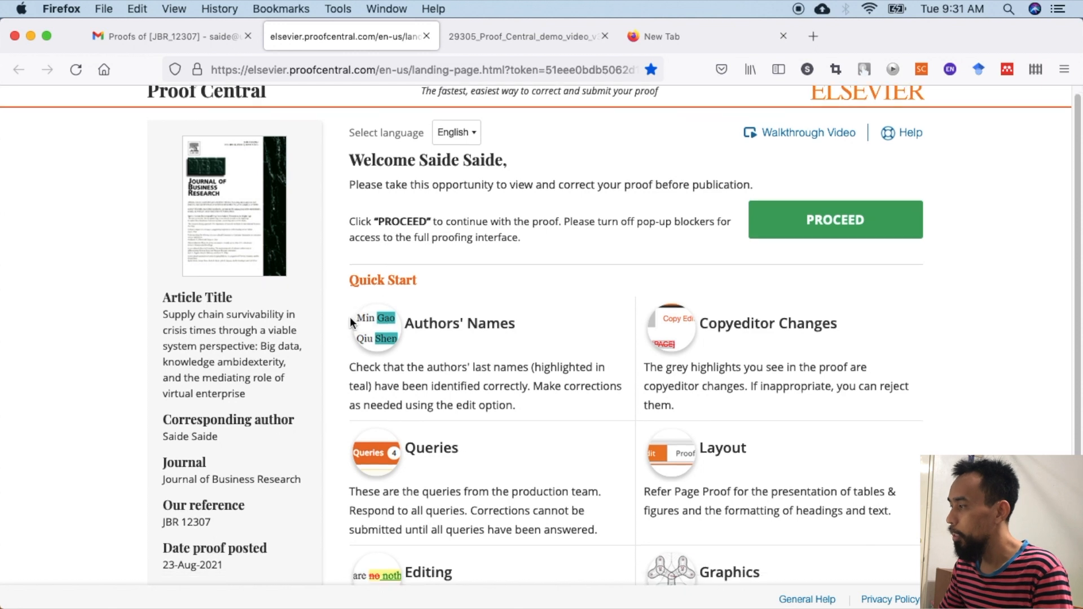
pyautogui.scroll(-1, 325, 319)
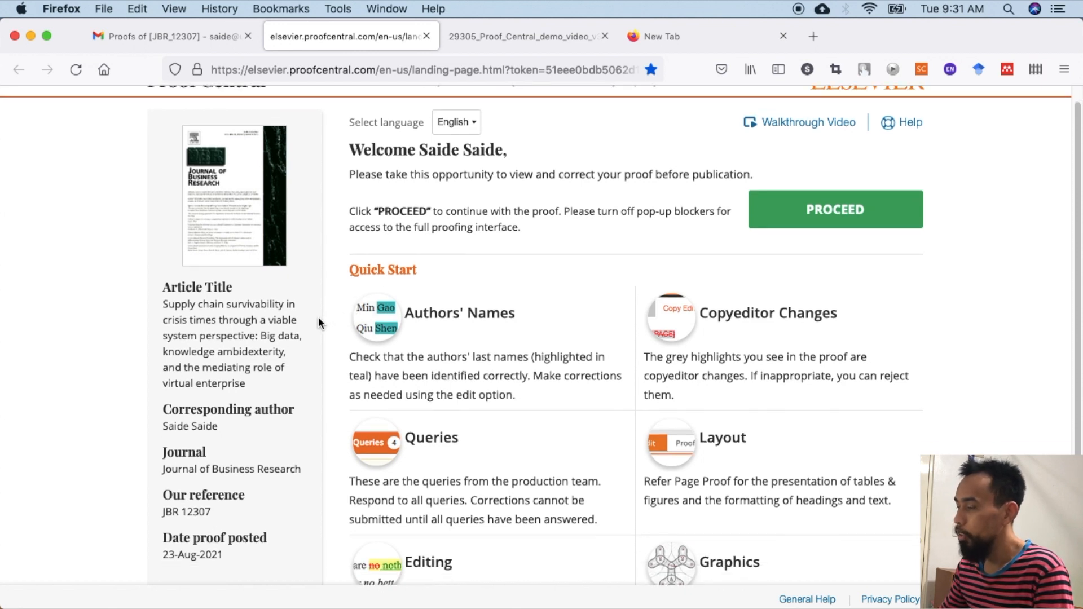
pyautogui.scroll(2, 318, 322)
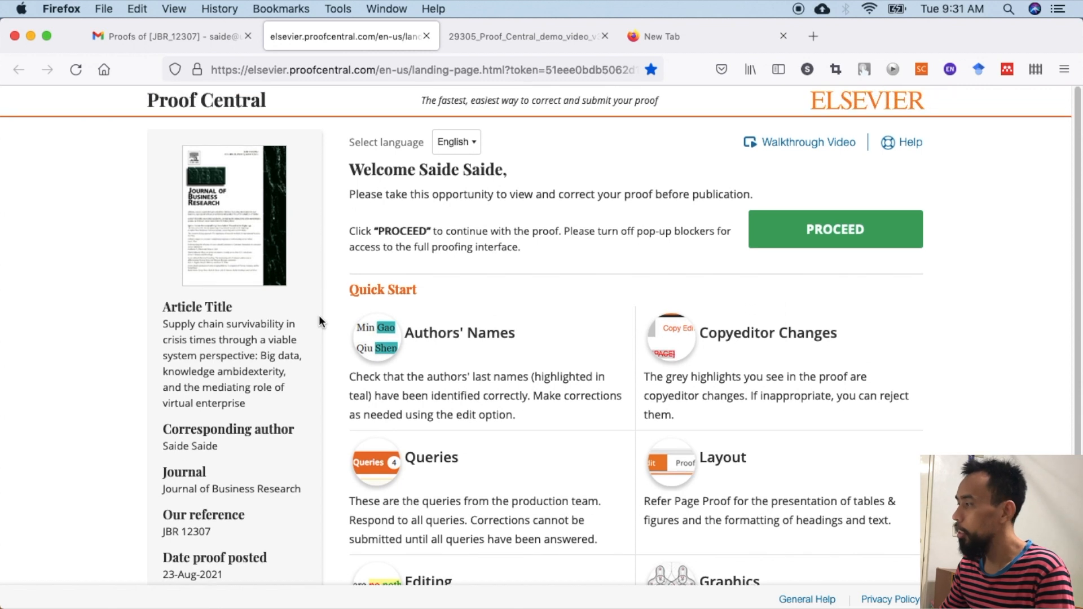
pyautogui.scroll(-2, 319, 322)
pyautogui.scroll(2, 318, 322)
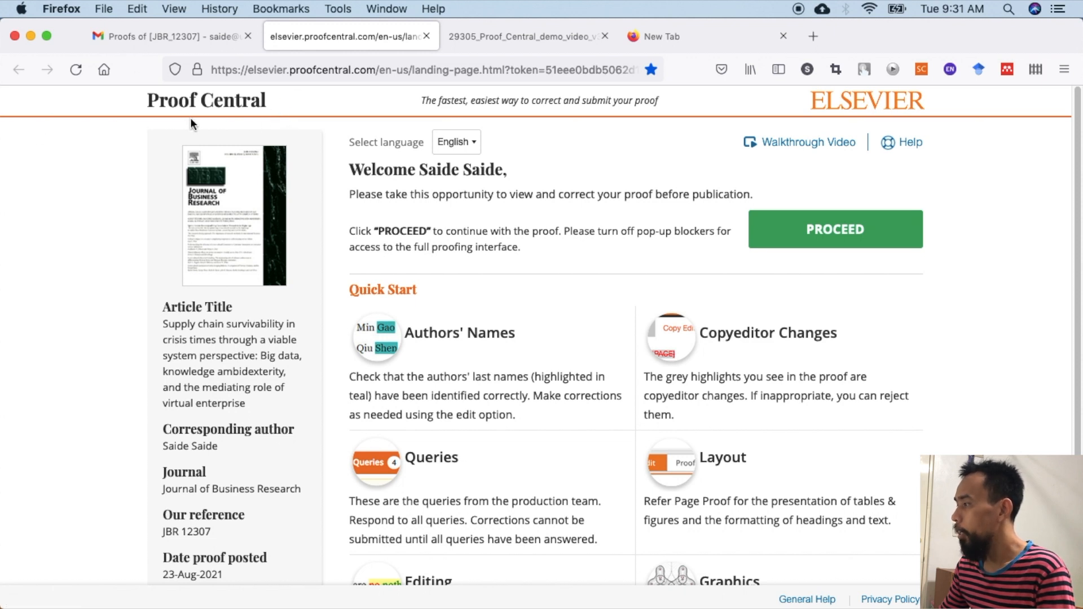
pyautogui.moveTo(504, 171); pyautogui.dragTo(429, 171)
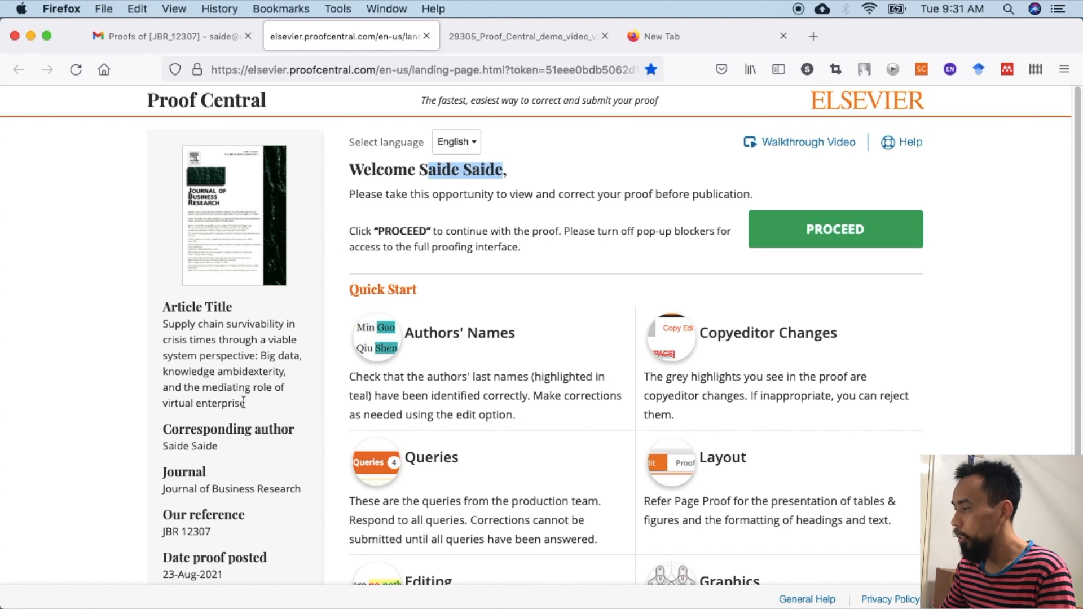
pyautogui.moveTo(242, 390); pyautogui.dragTo(204, 367)
pyautogui.moveTo(160, 327); pyautogui.dragTo(159, 377)
pyautogui.scroll(-2, 256, 399)
pyautogui.click(159, 377)
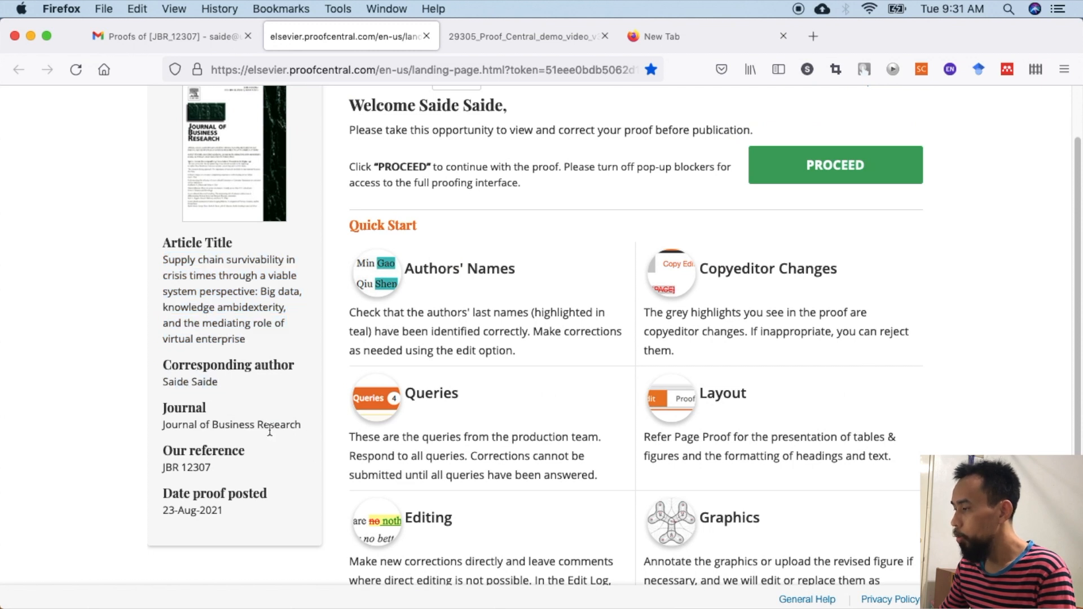
pyautogui.moveTo(303, 427); pyautogui.dragTo(160, 430)
pyautogui.moveTo(213, 469)
pyautogui.mouseDown()
pyautogui.moveTo(163, 470)
pyautogui.moveTo(221, 477)
pyautogui.mouseUp()
pyautogui.click(163, 469)
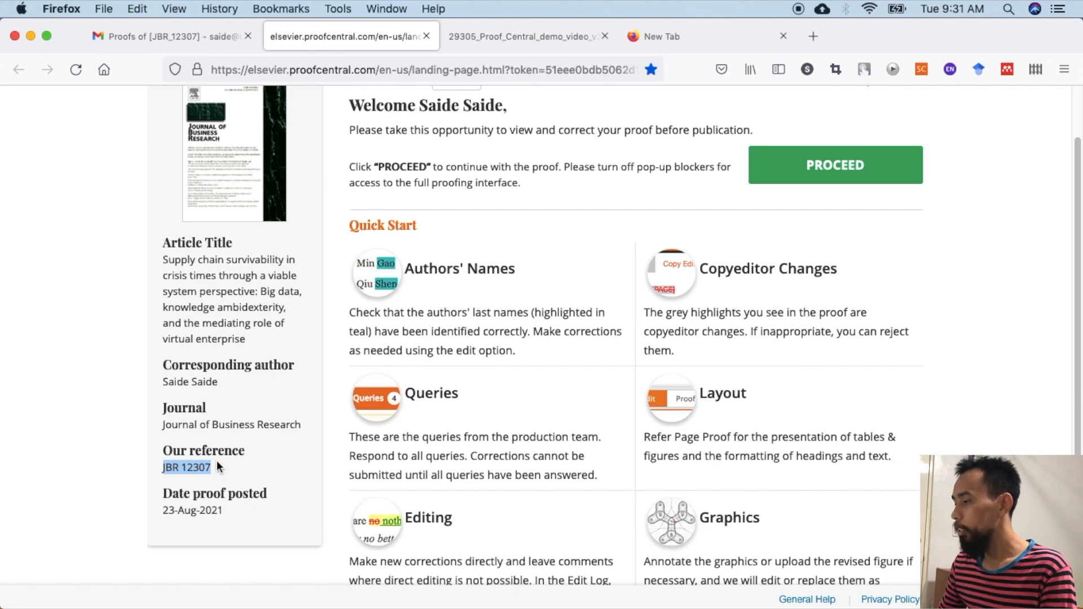
pyautogui.scroll(2, 217, 455)
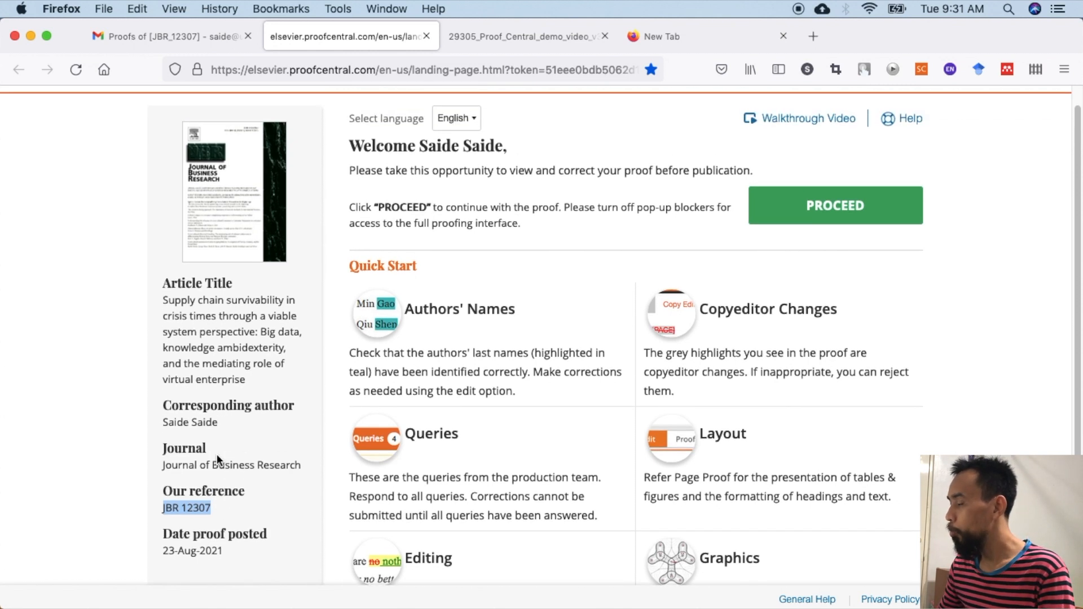
# - Examine the date the proof was posted in the article details
pyautogui.scroll(-6, 217, 455)
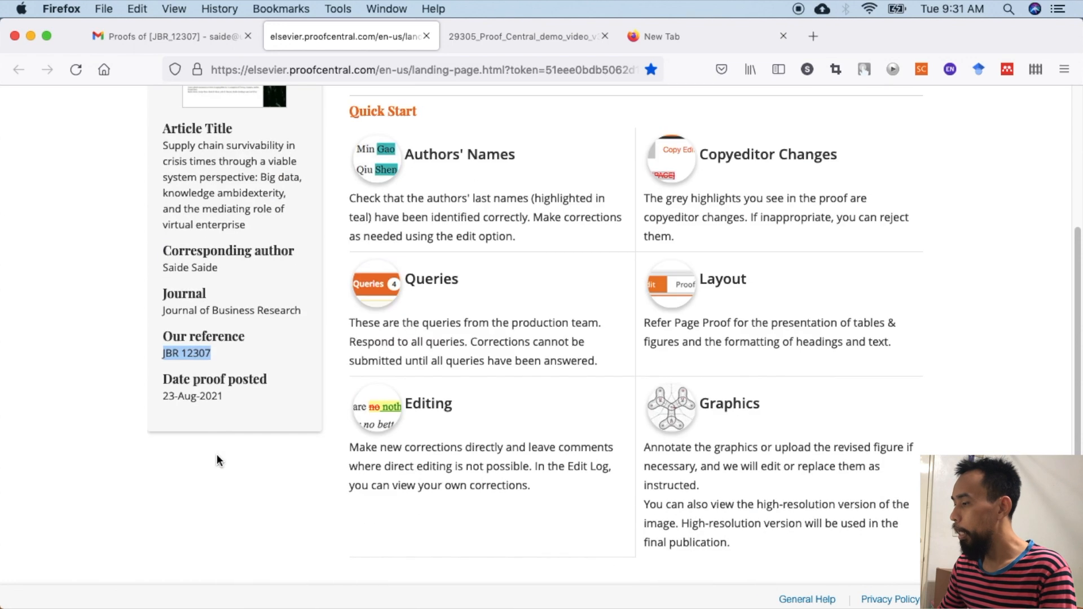
pyautogui.click(232, 391)
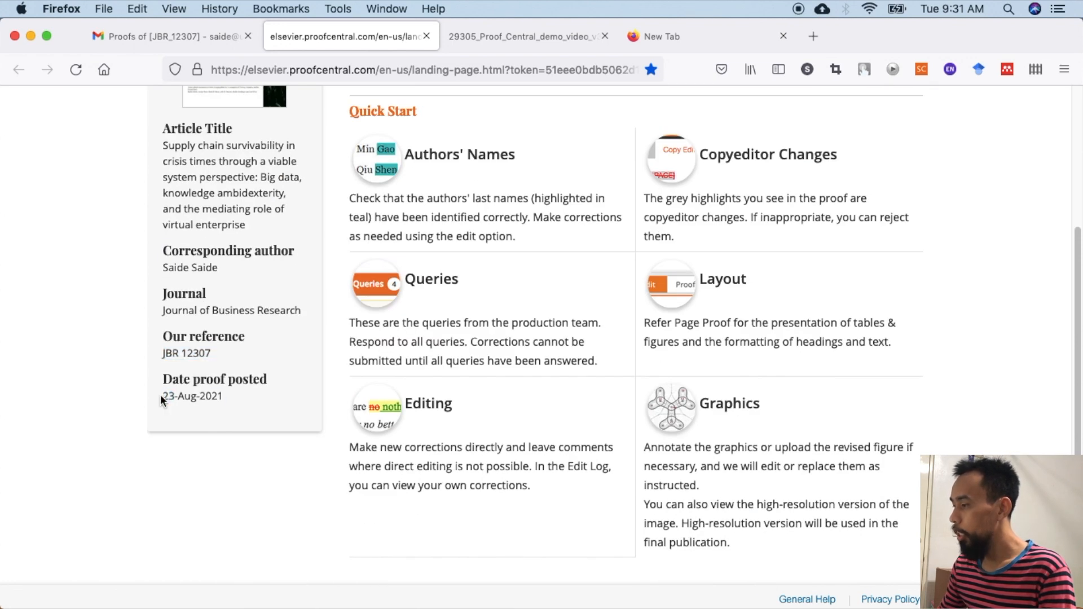
pyautogui.moveTo(224, 398); pyautogui.dragTo(188, 397)
pyautogui.scroll(1, 187, 396)
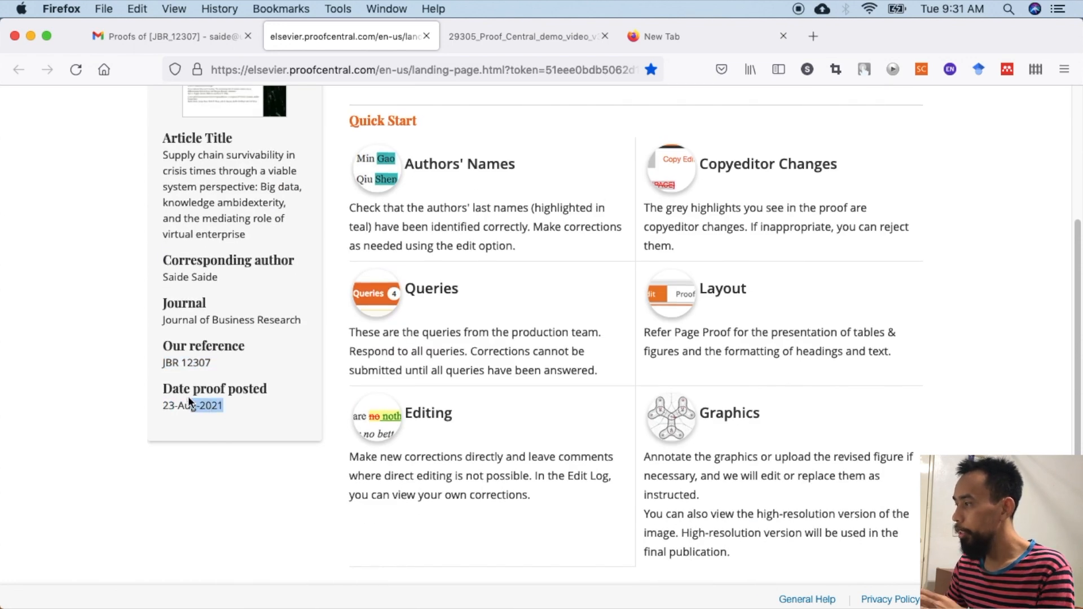
pyautogui.scroll(6, 188, 396)
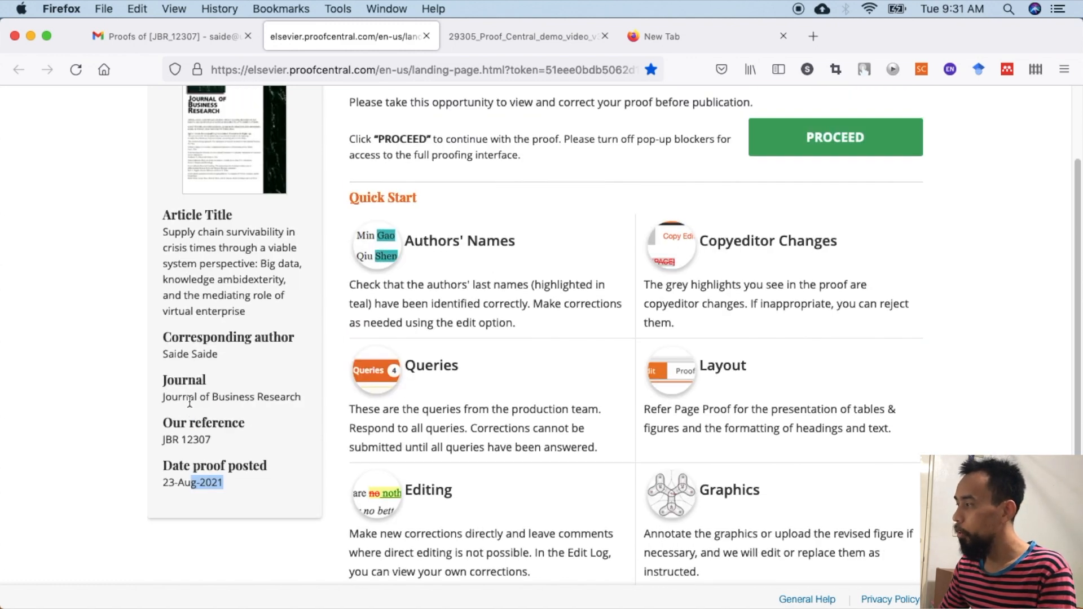
pyautogui.scroll(4, 189, 403)
pyautogui.scroll(-10, 209, 433)
pyautogui.click(175, 405)
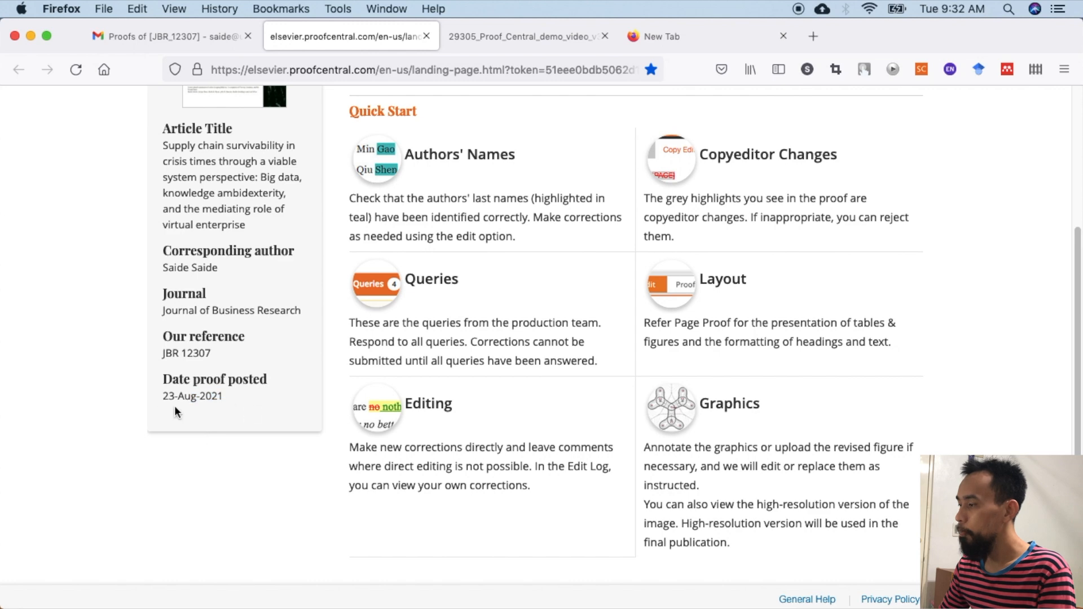
pyautogui.moveTo(224, 396); pyautogui.dragTo(152, 398)
# - Read the Quick Start guidance on authors' names, copyeditor changes, queries, layout, editing and graphics
pyautogui.scroll(7, 153, 398)
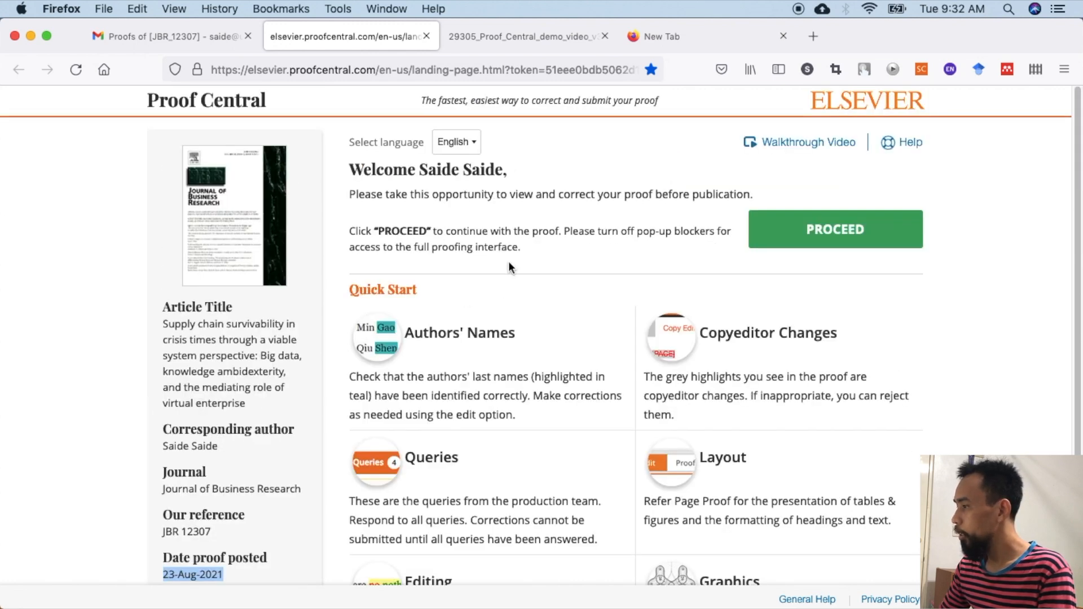
pyautogui.scroll(-2, 571, 326)
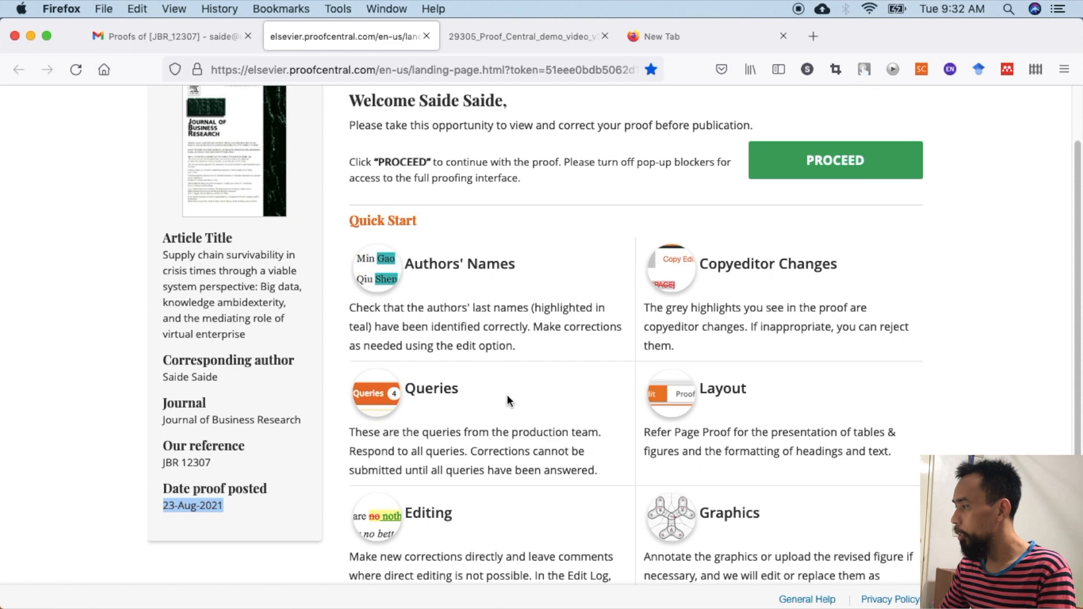
pyautogui.scroll(-3, 582, 218)
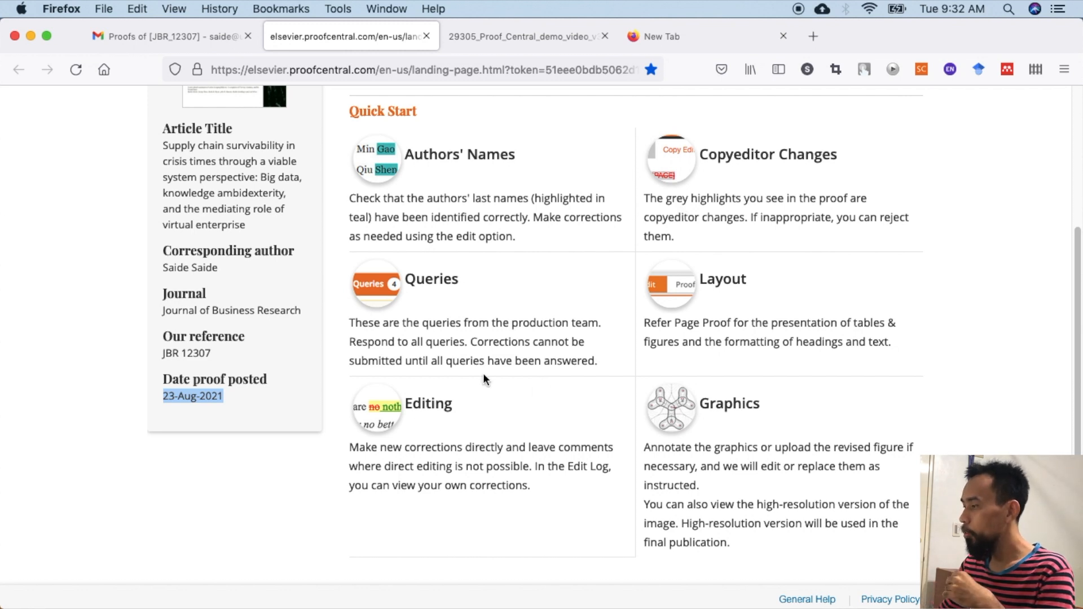
pyautogui.moveTo(452, 279); pyautogui.dragTo(405, 280)
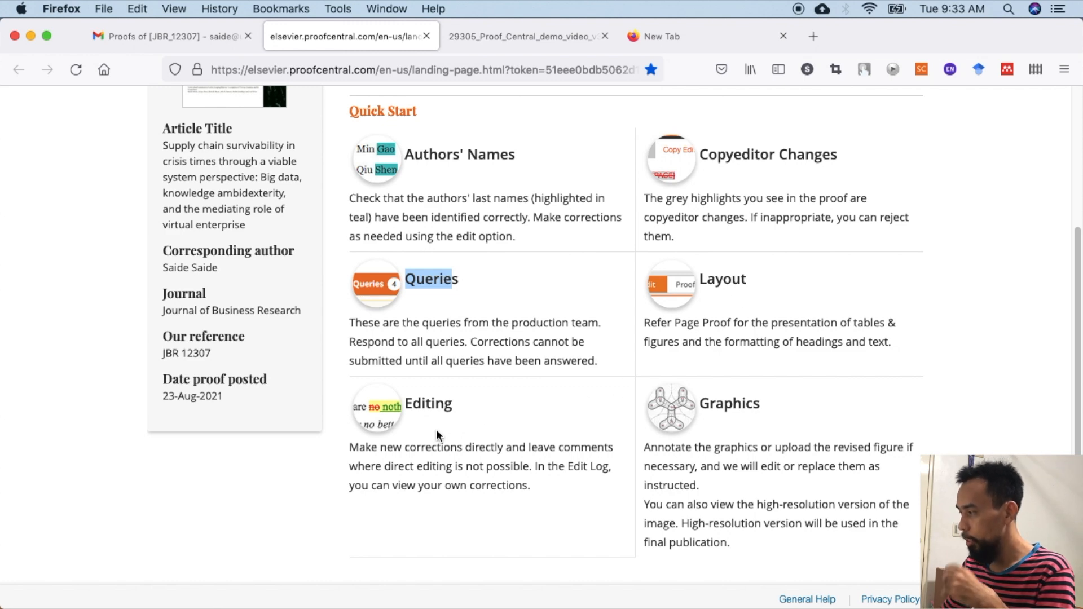
pyautogui.scroll(5, 533, 418)
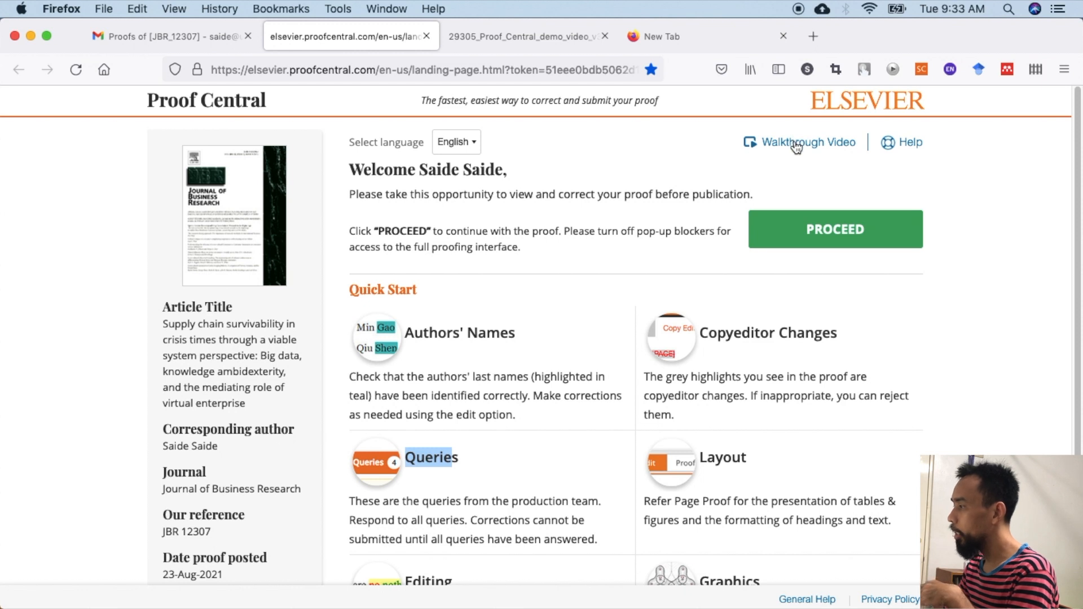
# - Start playing the walkthrough video and close it again
pyautogui.click(814, 144)
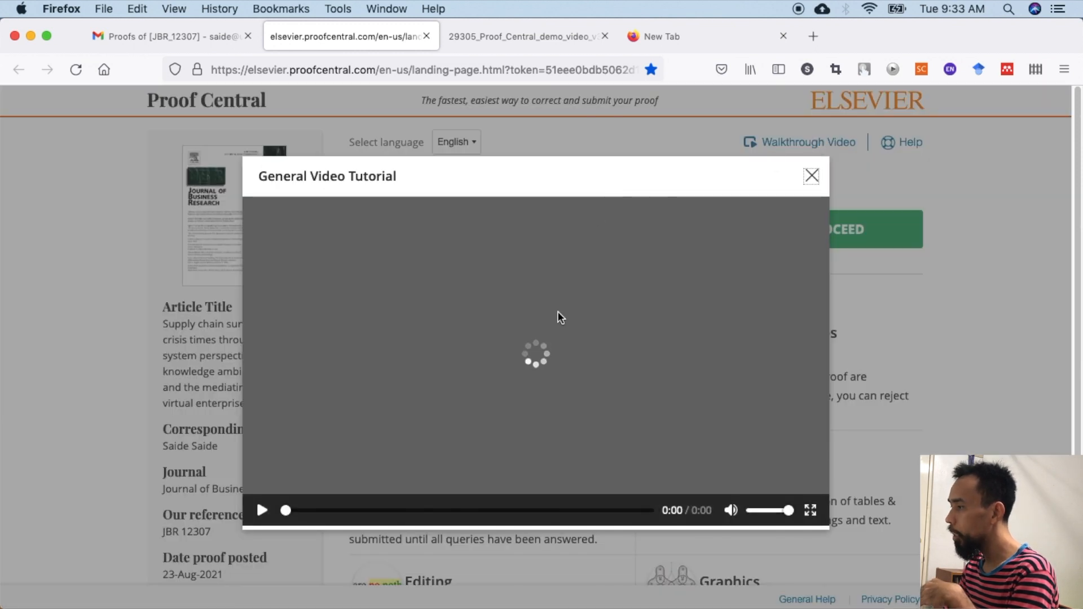
pyautogui.click(262, 511)
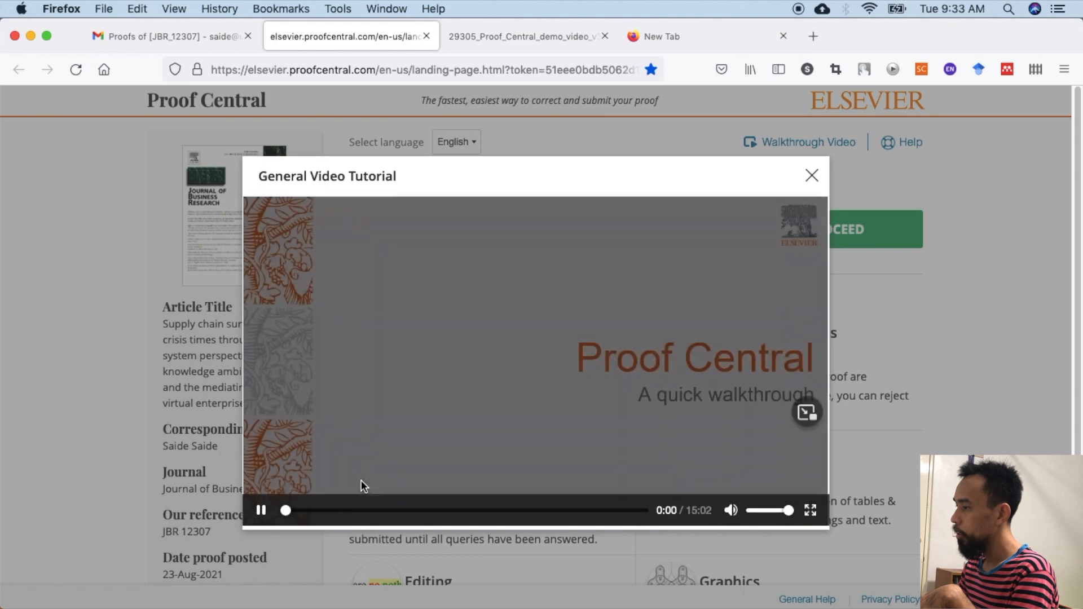
pyautogui.click(335, 510)
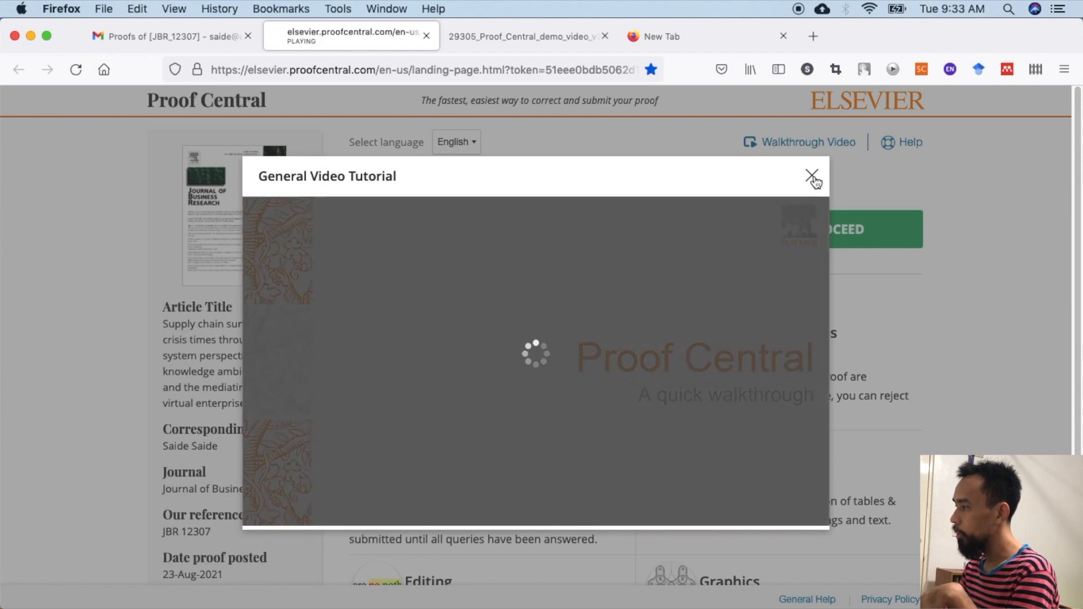
pyautogui.click(812, 176)
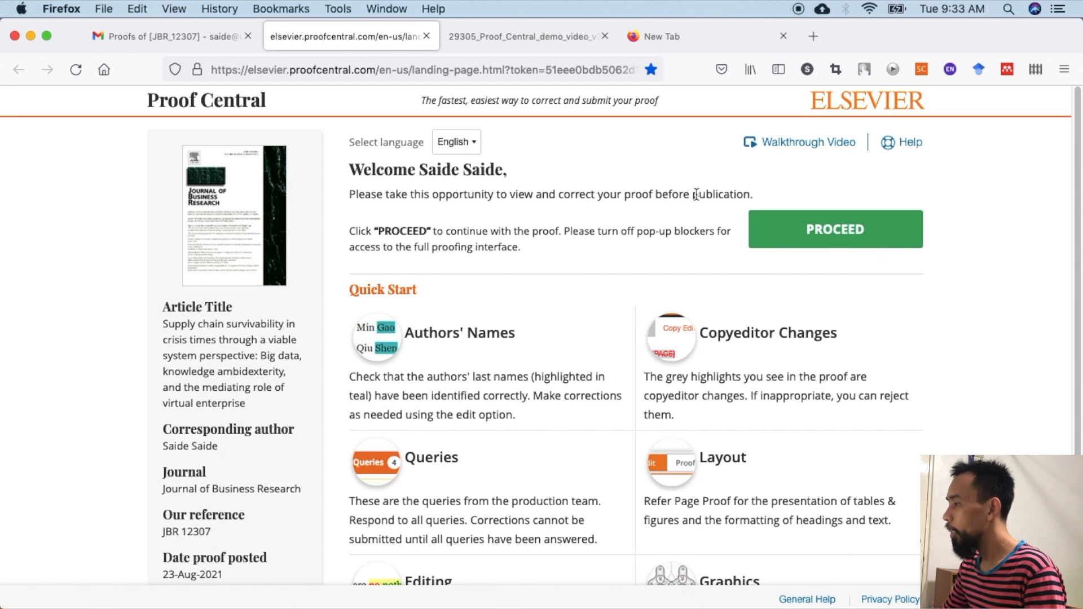
# - Proceed to the proofing interface and go through the tour's explanations of Edit Mode, Proof Mode, Article, Article Navigation and Queries
pyautogui.click(826, 231)
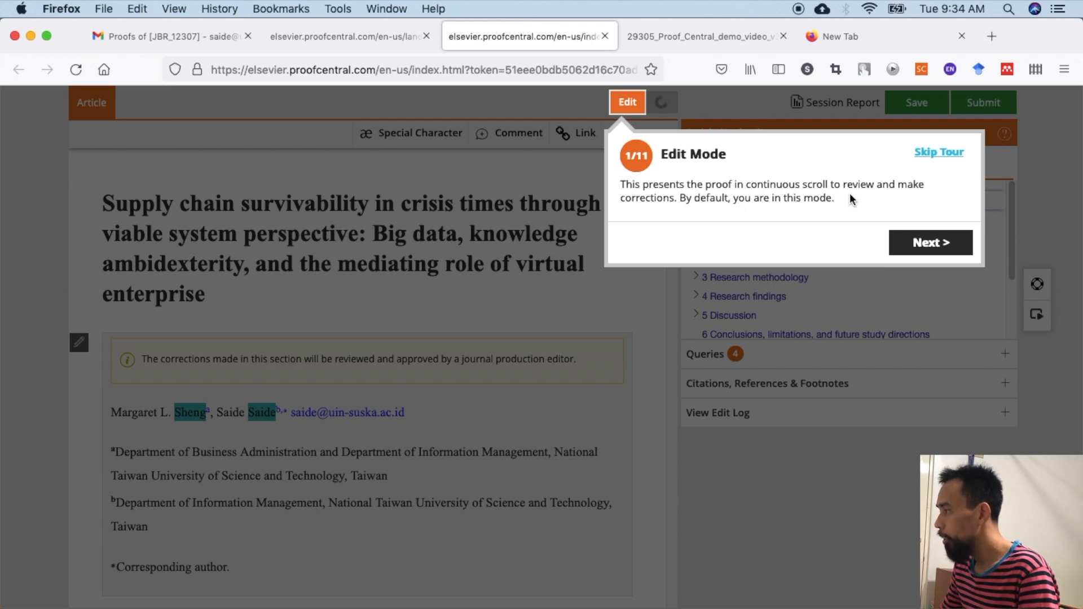
pyautogui.click(918, 247)
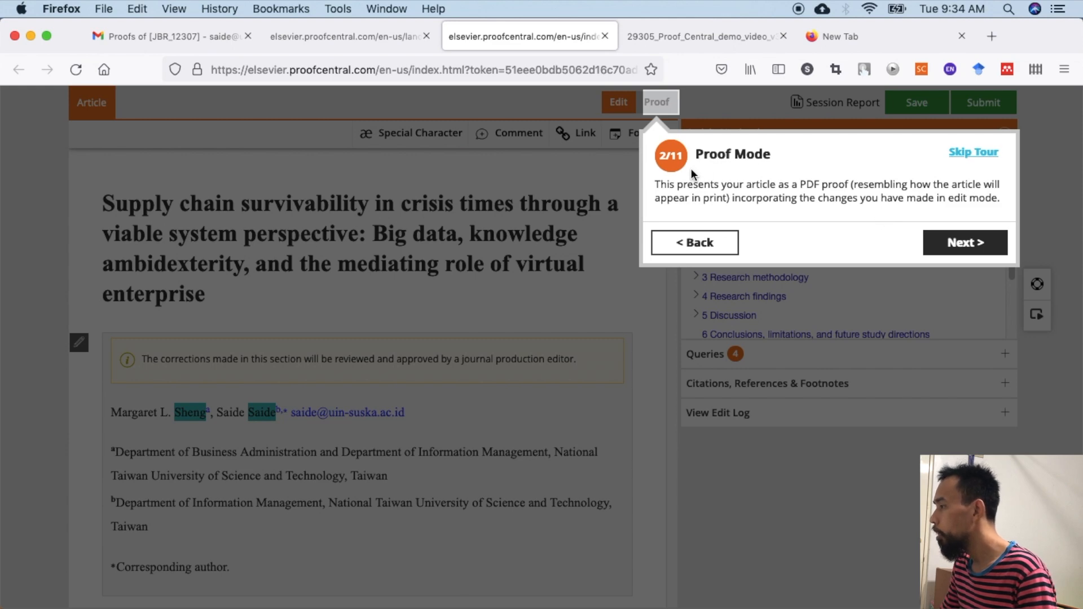
pyautogui.click(979, 247)
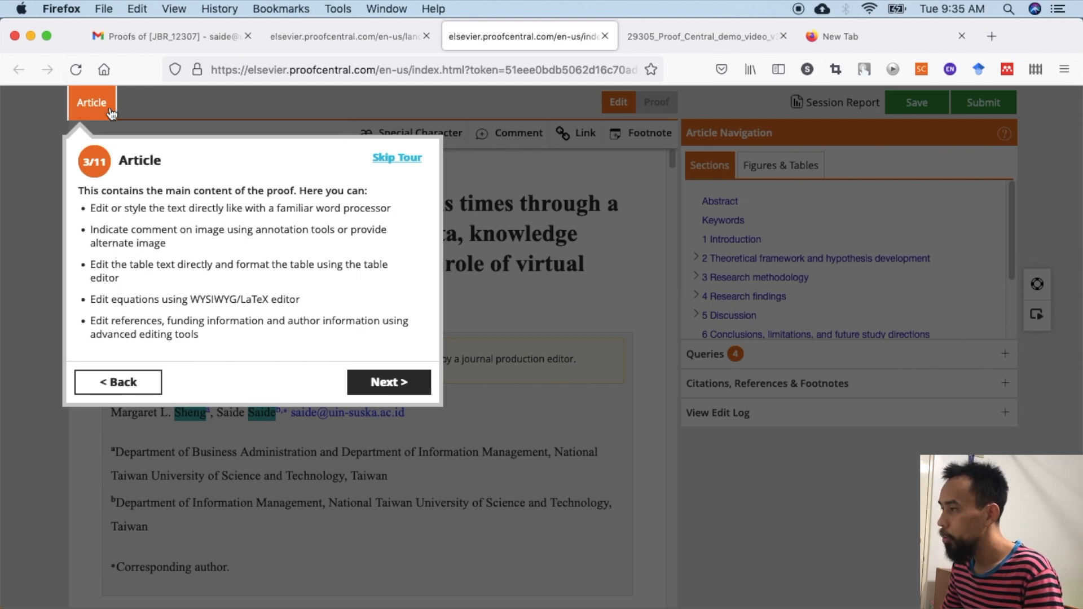
pyautogui.click(389, 382)
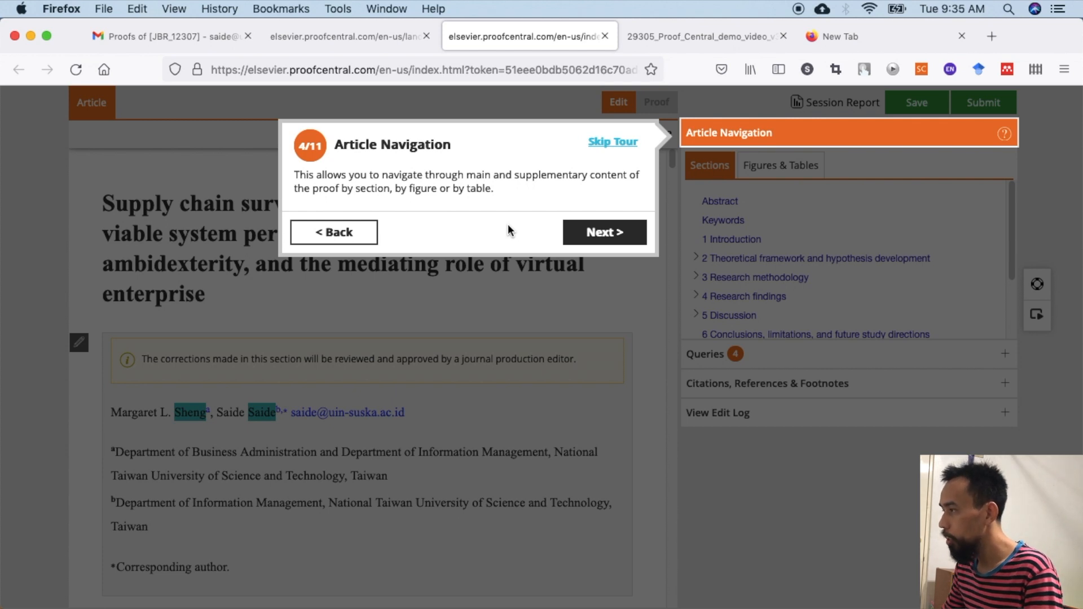
pyautogui.click(599, 232)
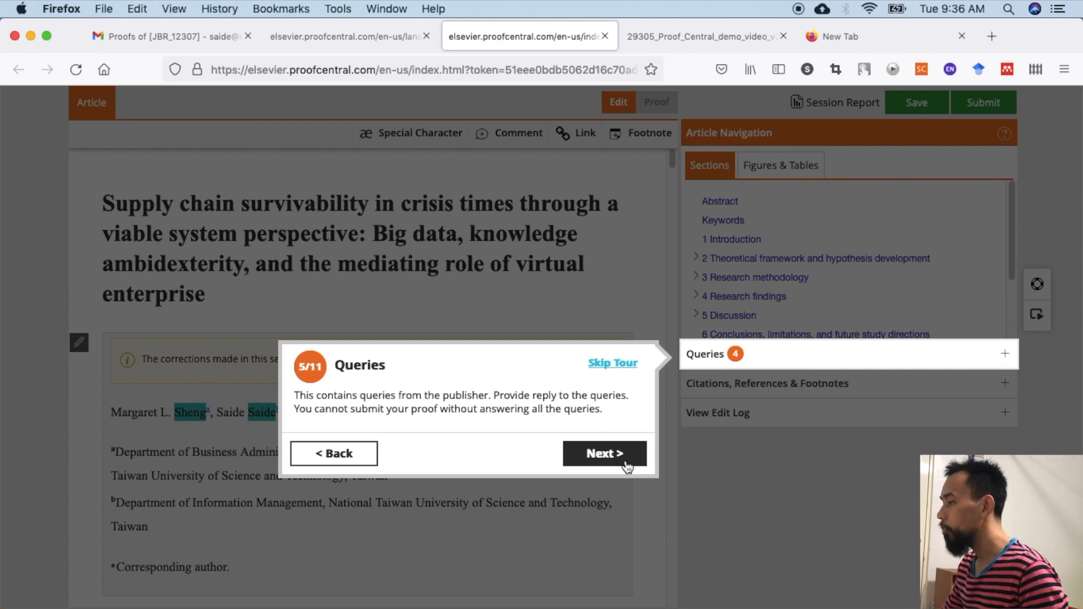
pyautogui.click(603, 453)
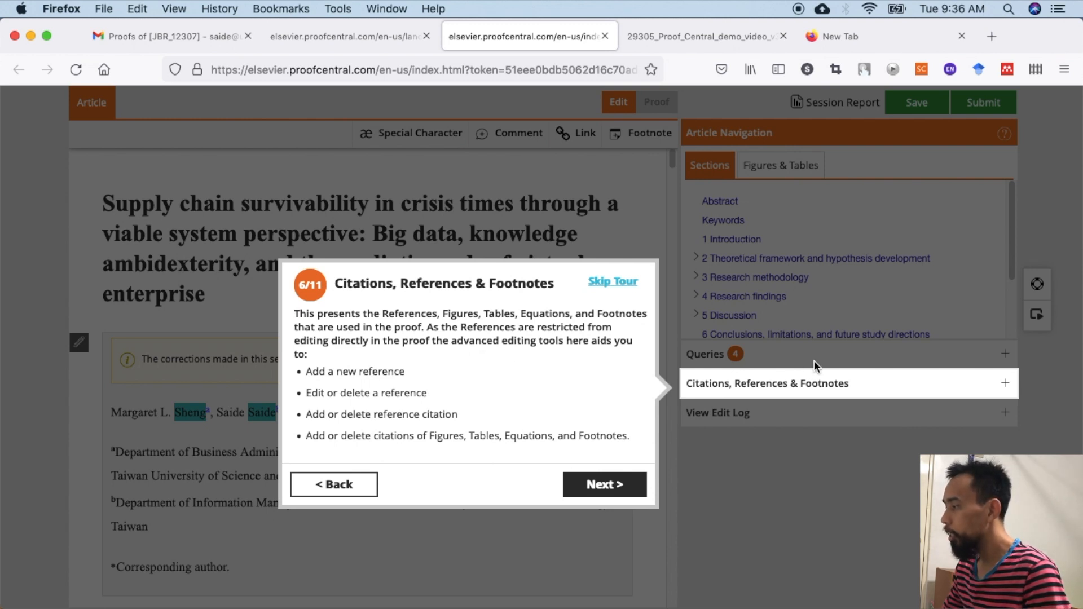
# - Go through the tour's explanations of references, edit log, session report, video tutorials, saving and submitting, and finish the tour
pyautogui.click(628, 477)
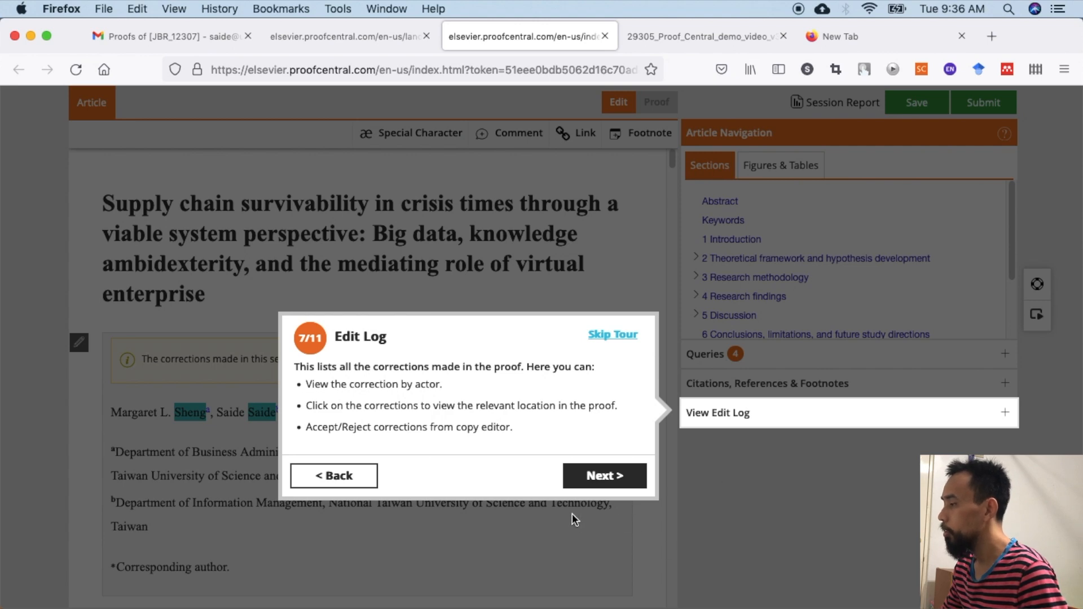
pyautogui.click(617, 476)
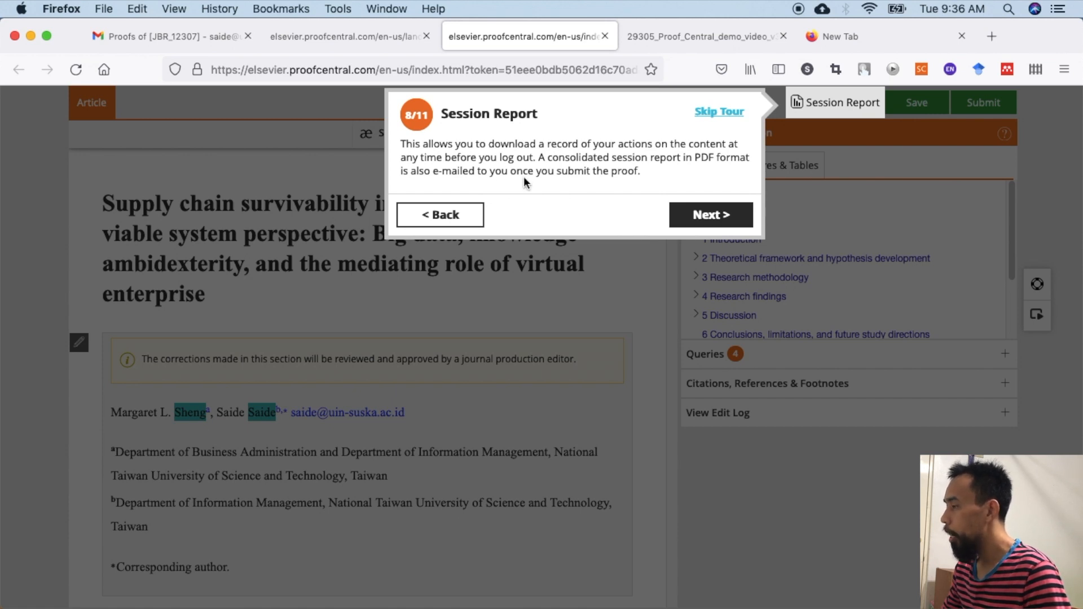
pyautogui.click(722, 216)
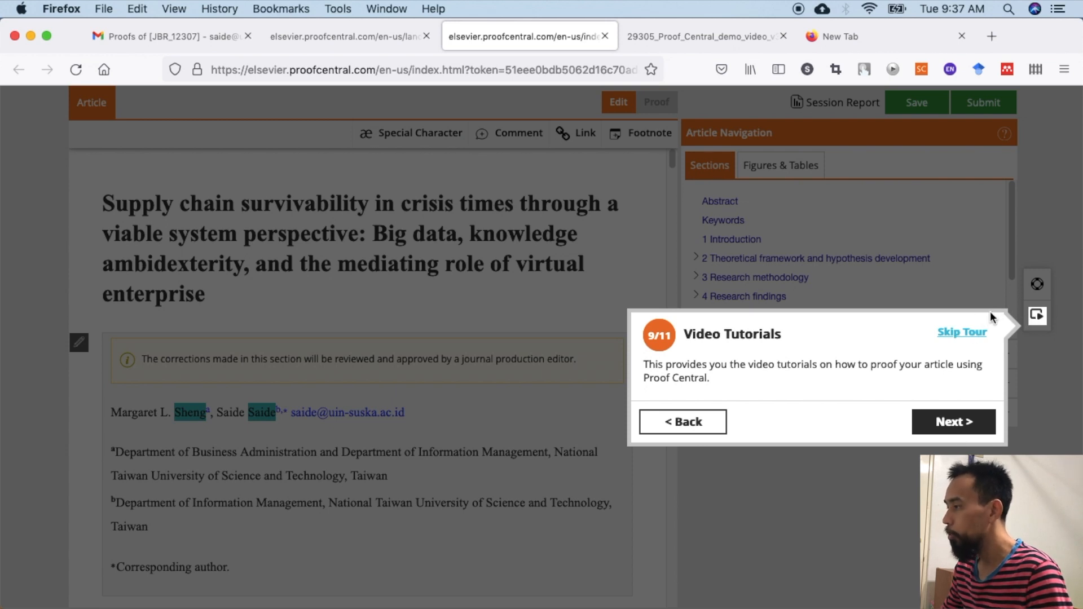
pyautogui.click(957, 426)
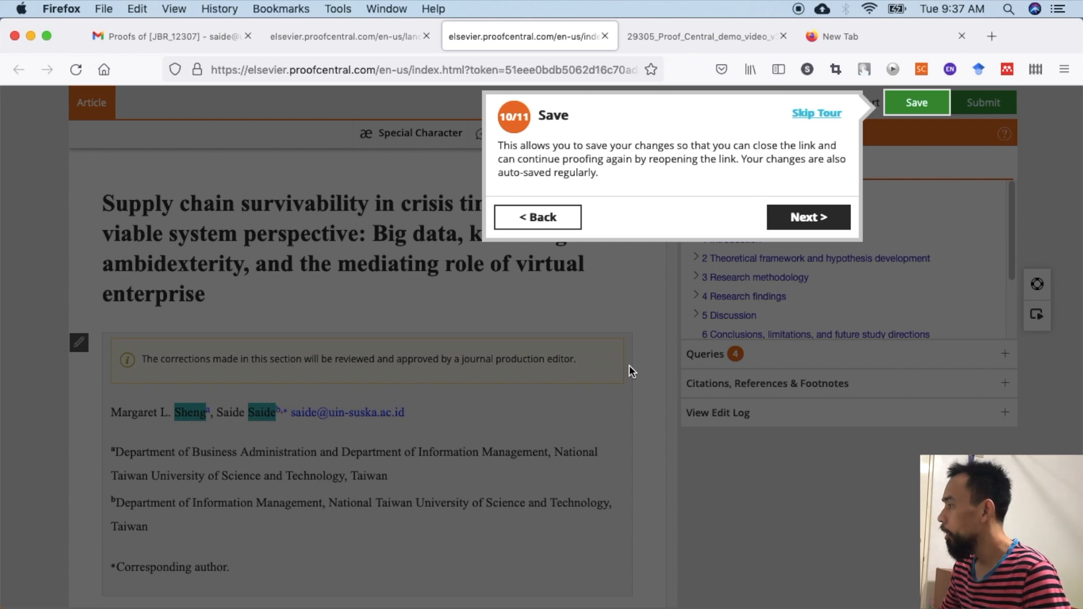
pyautogui.click(813, 219)
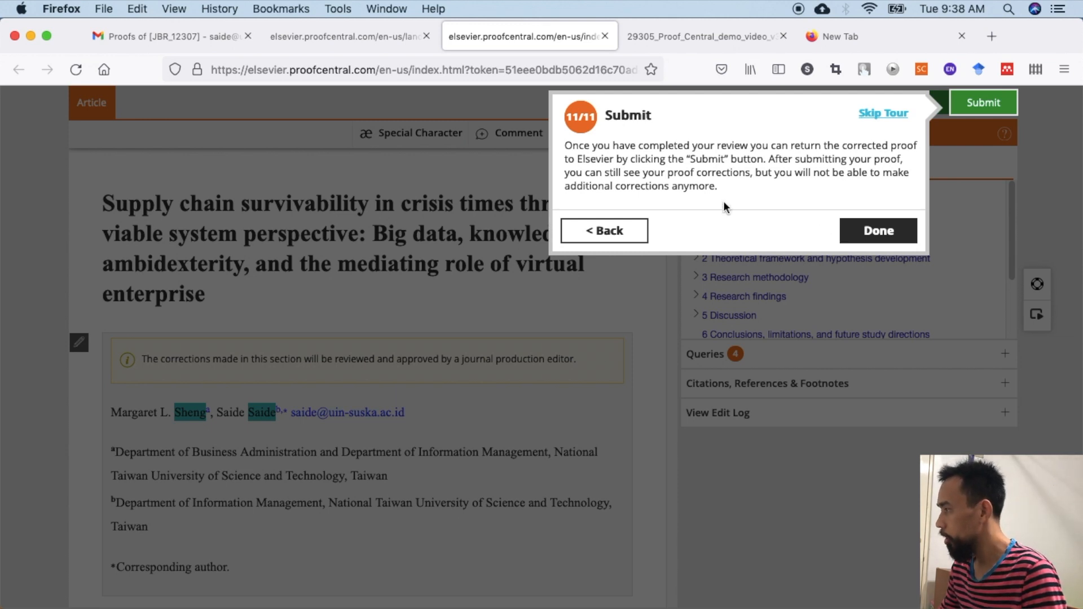
pyautogui.click(881, 234)
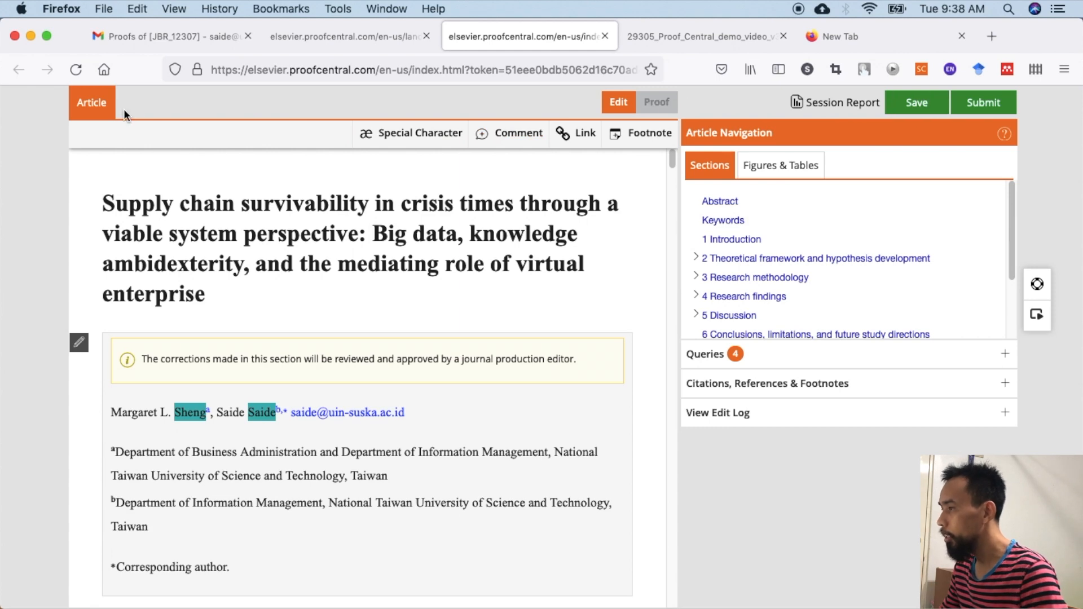
# - Skim the article's opening from title to introduction, and open the author details for editing
pyautogui.scroll(-10, 424, 251)
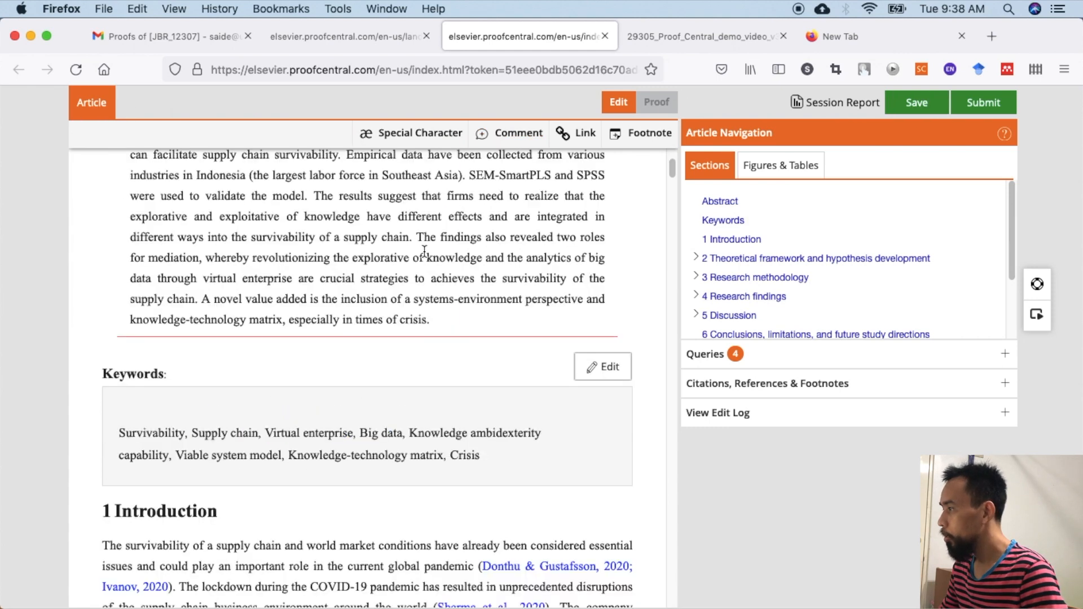
pyautogui.scroll(-10, 425, 251)
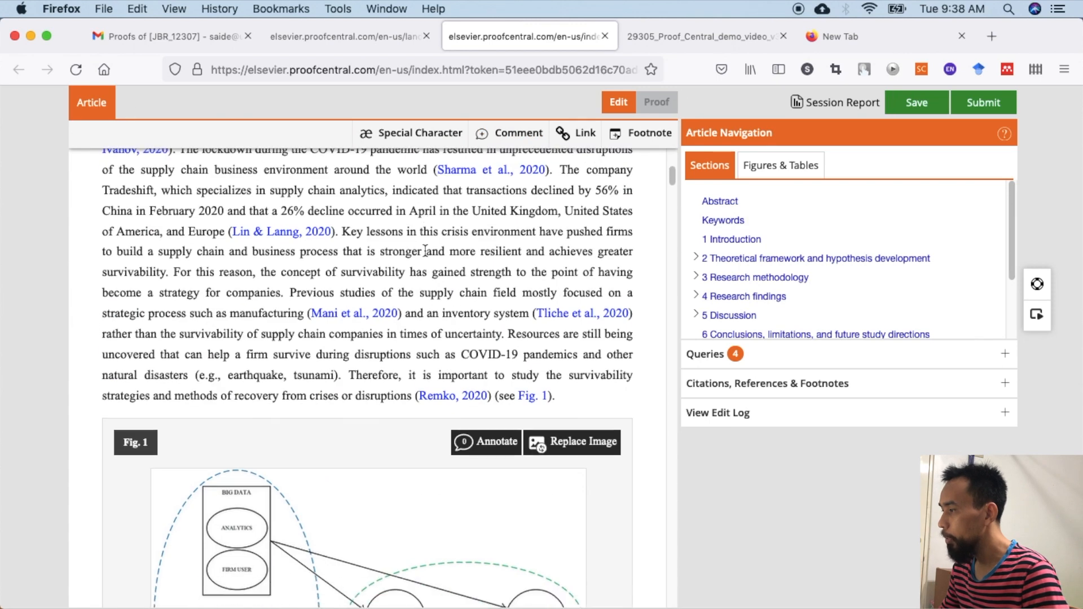
pyautogui.scroll(20, 424, 249)
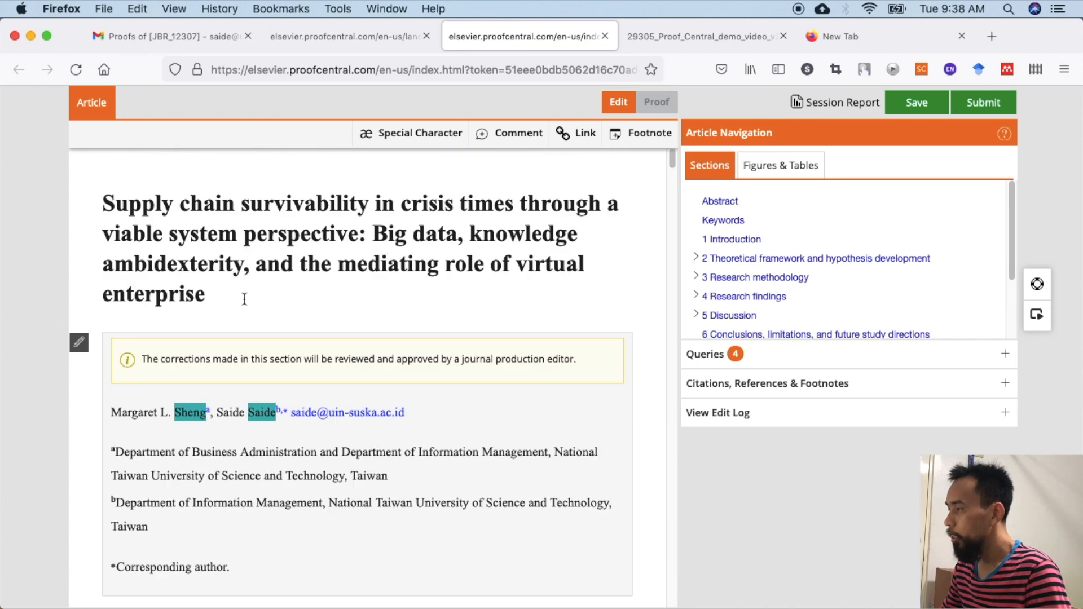
pyautogui.moveTo(220, 305); pyautogui.dragTo(104, 205)
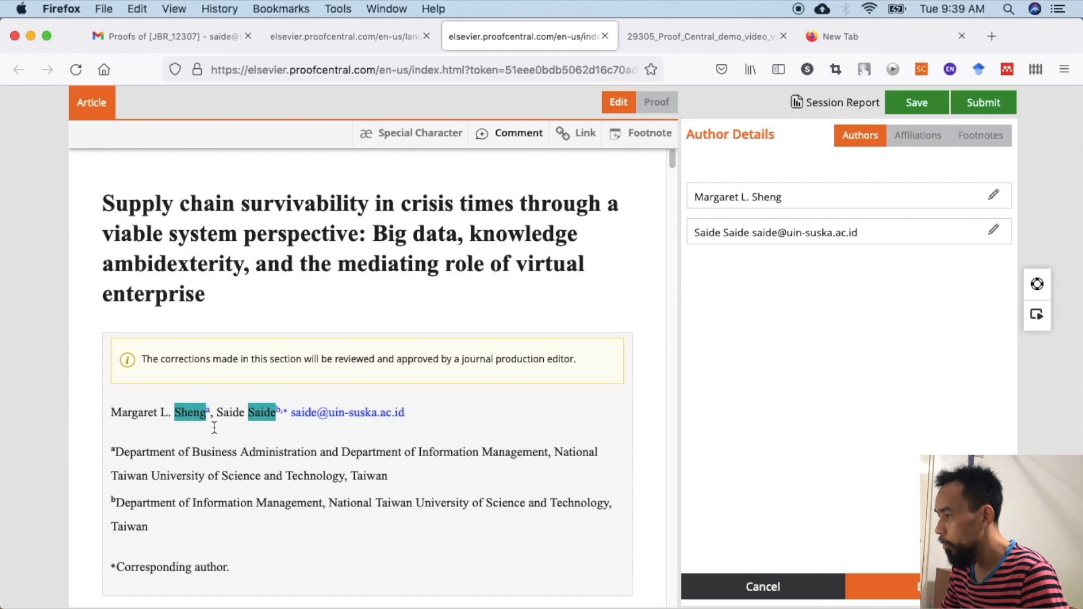
pyautogui.click(233, 286)
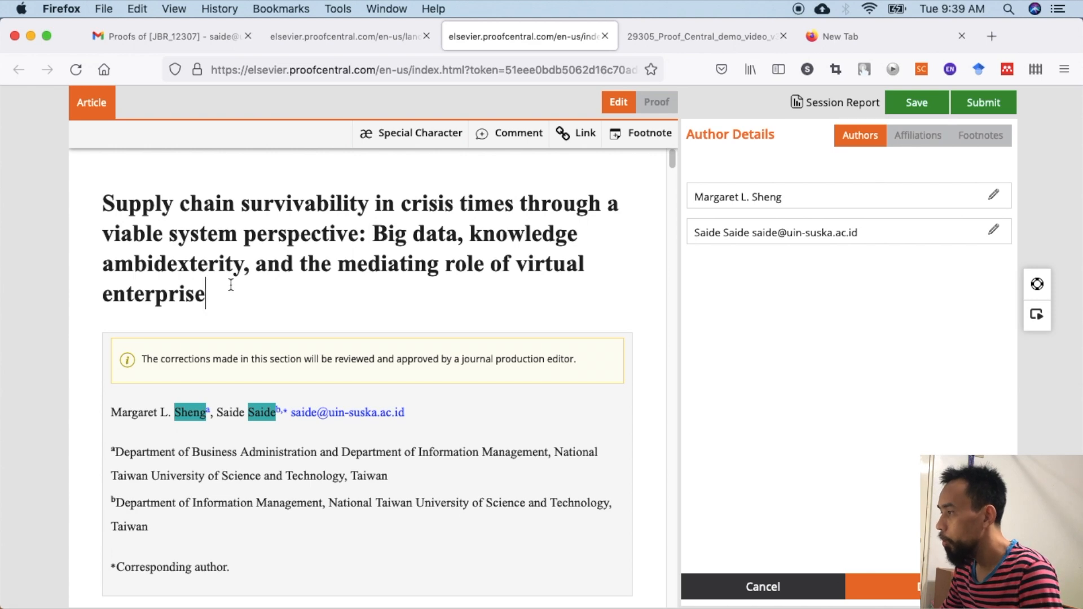
# - Open the university's e-mail site in the empty browser tab to get the corresponding author's second e-mail address
pyautogui.scroll(-4, 251, 274)
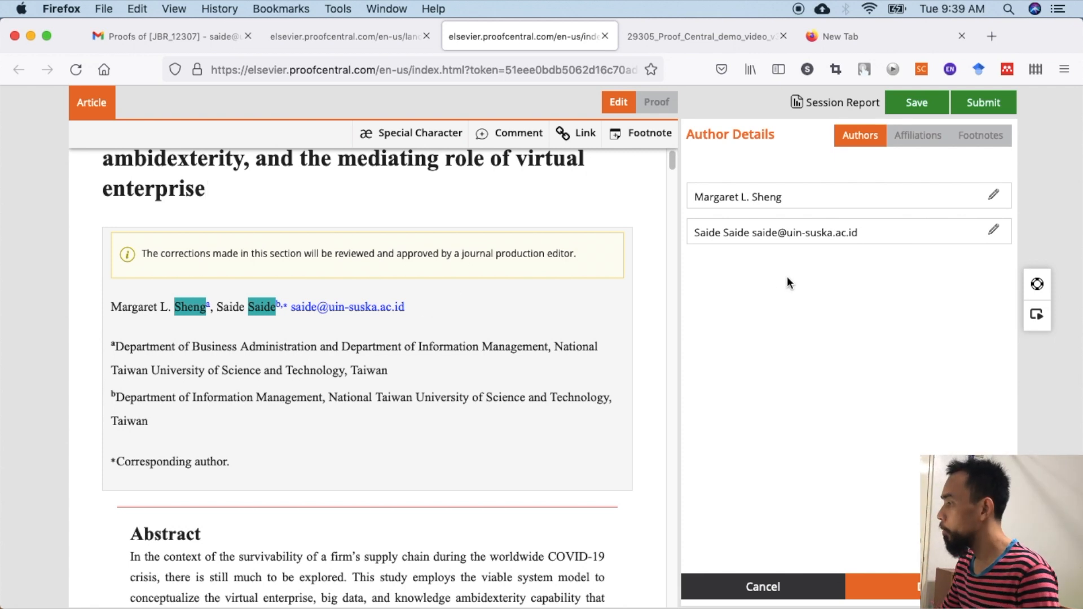
pyautogui.click(841, 34)
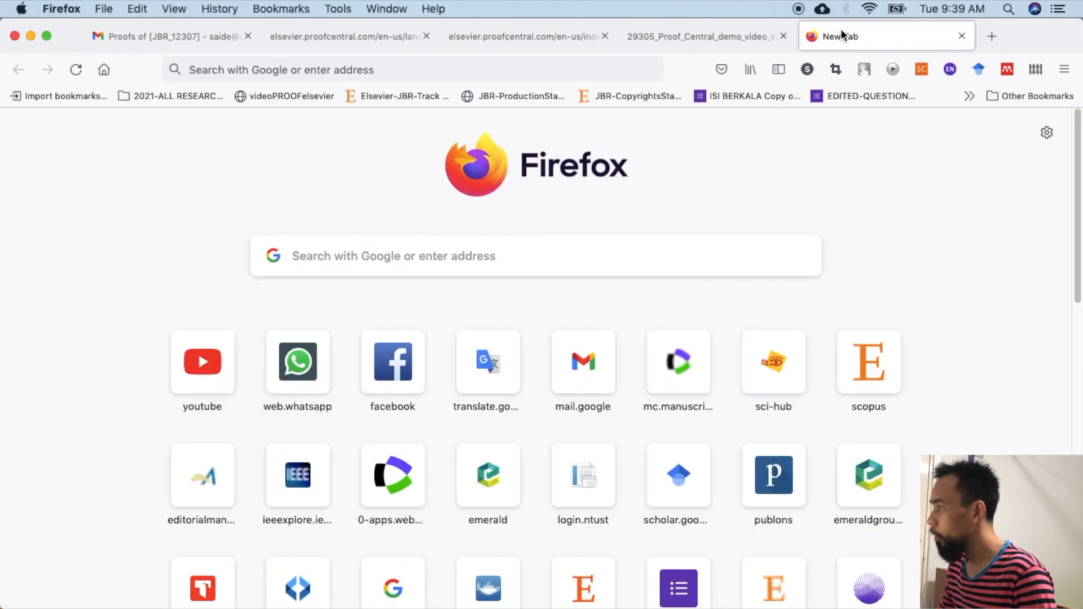
pyautogui.click(457, 69)
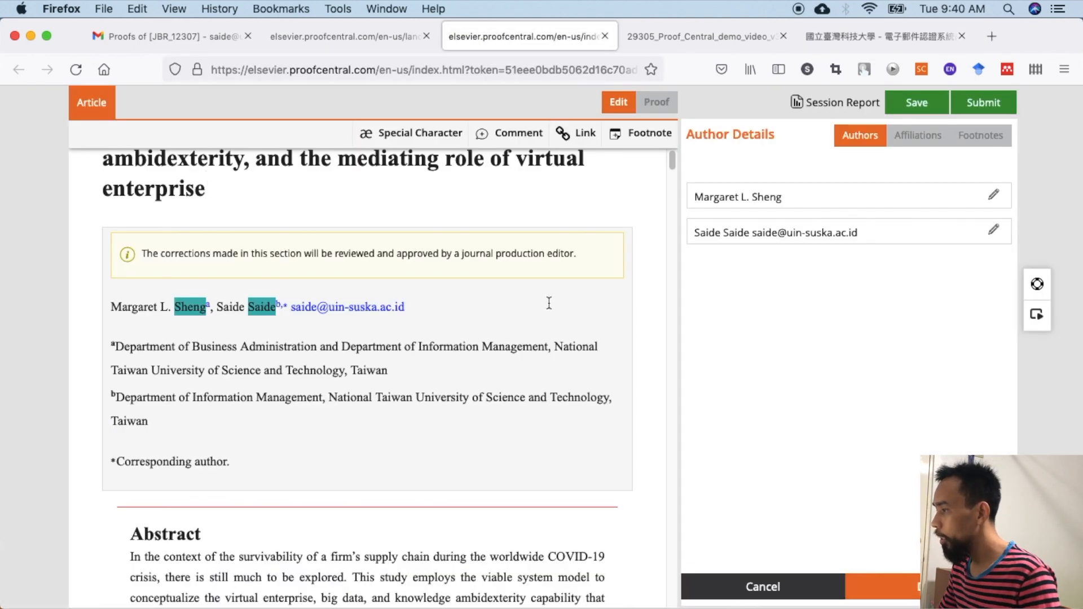
# - Add the corresponding author's university e-mail after the existing one, separated by a slash, and save the author details
pyautogui.click(993, 230)
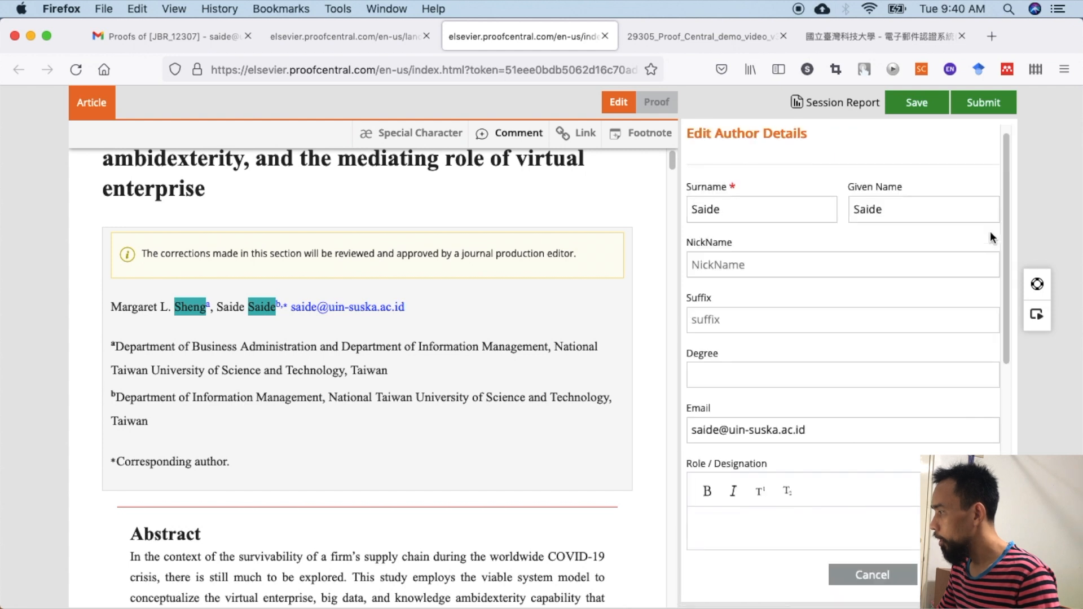
pyautogui.click(832, 428)
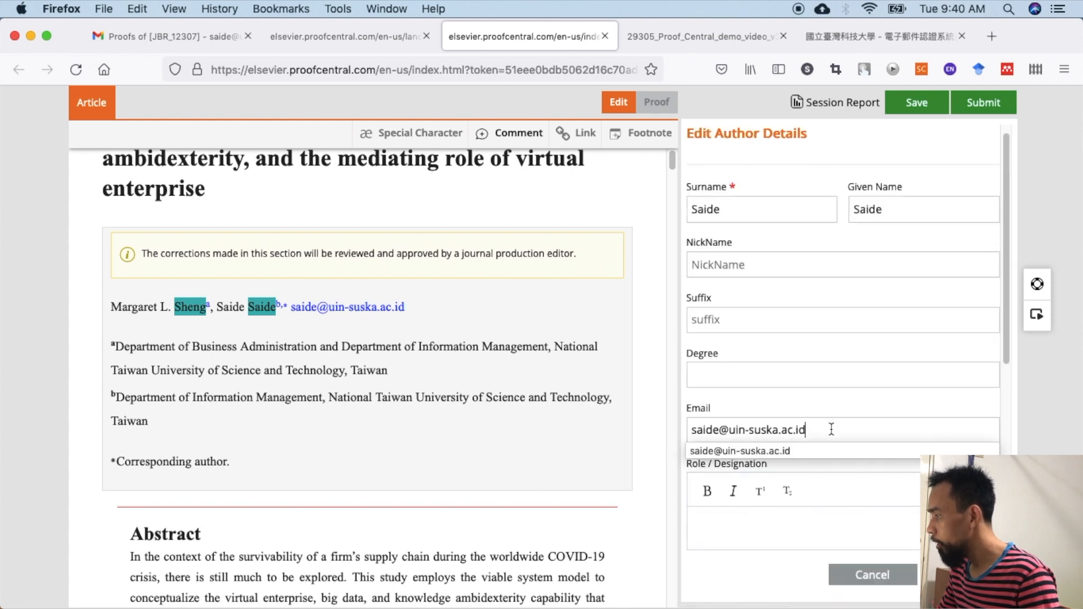
pyautogui.write('/')
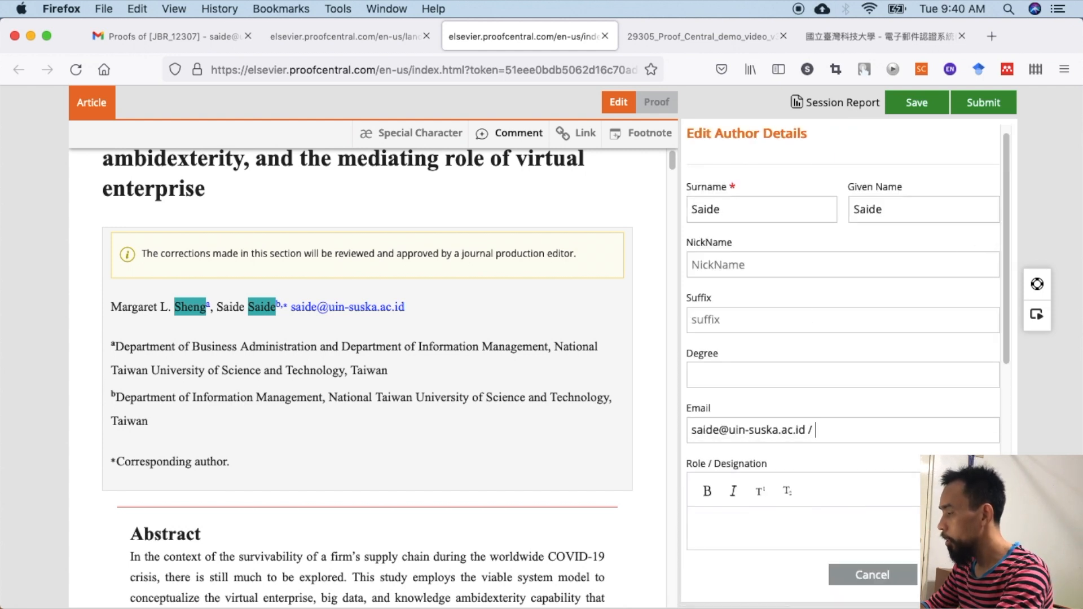
pyautogui.press('super+v')
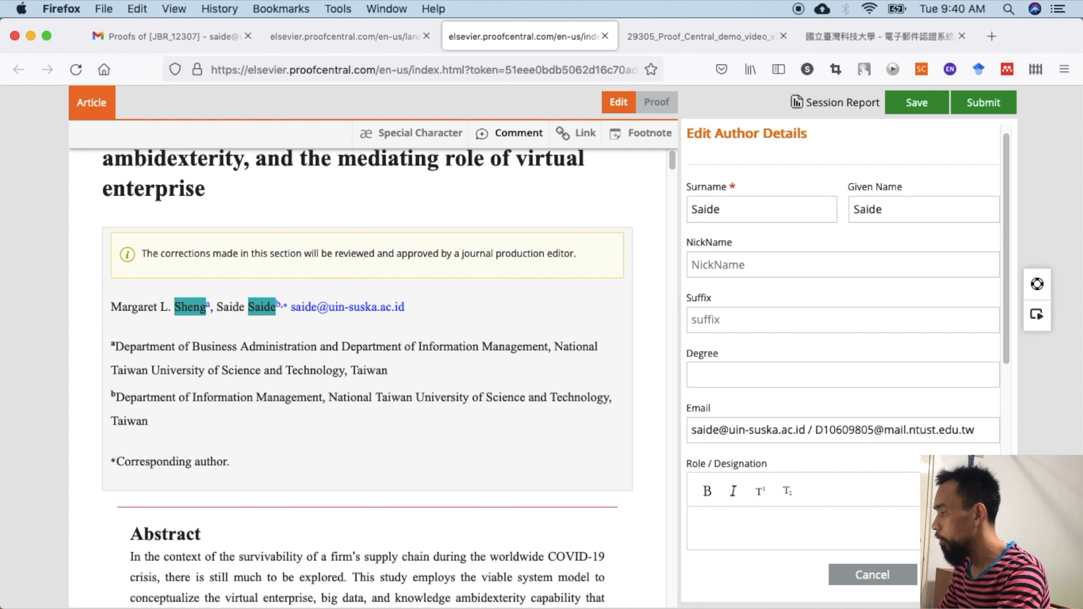
pyautogui.click(849, 585)
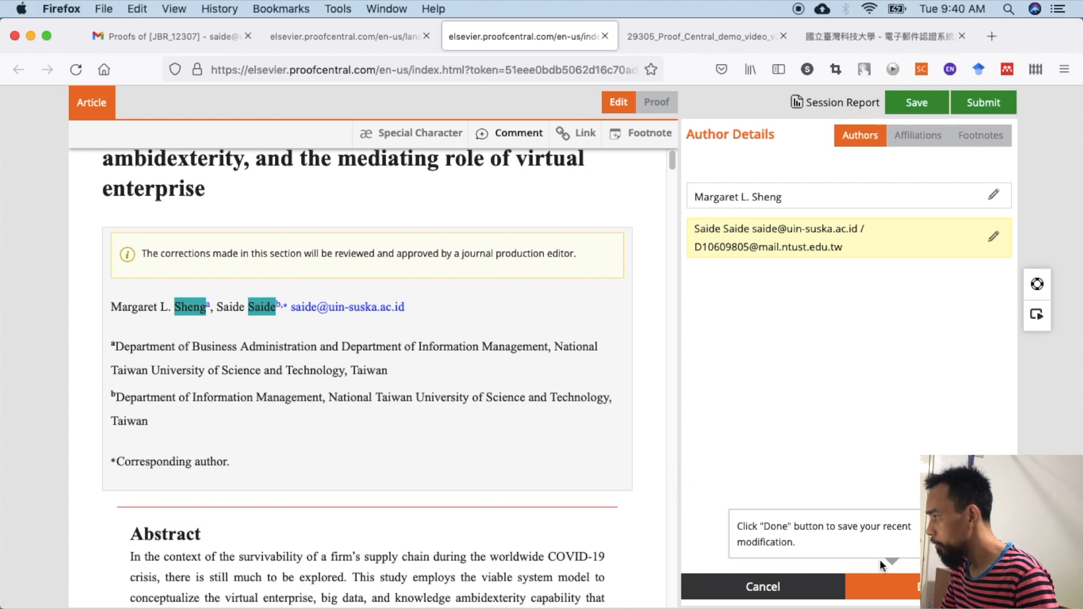
pyautogui.click(880, 584)
pyautogui.click(451, 311)
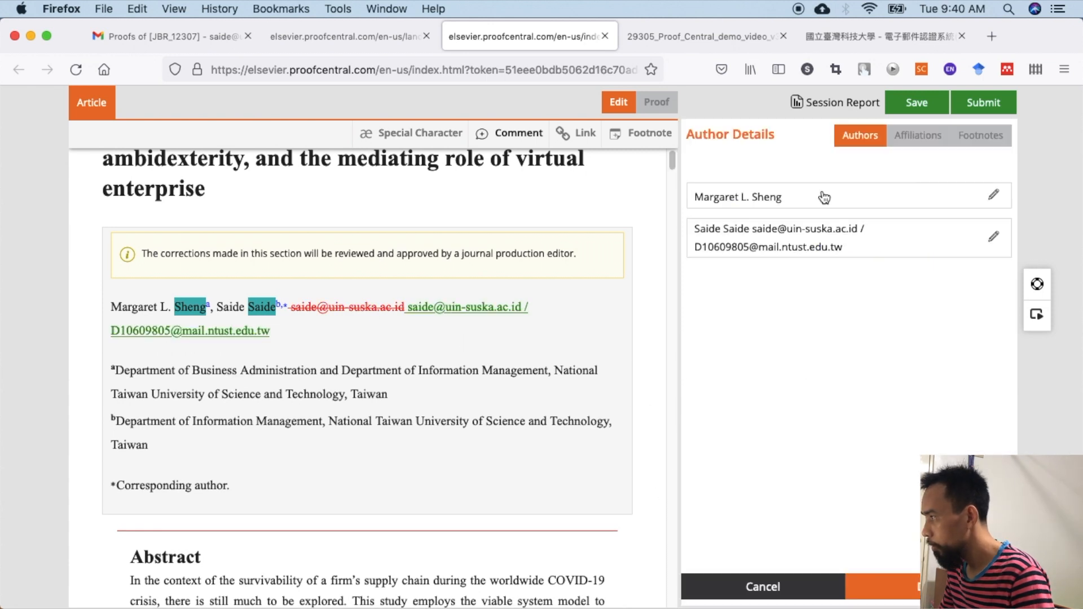
# - Enter the first author's e-mail address in the author details and save the modification
pyautogui.click(994, 197)
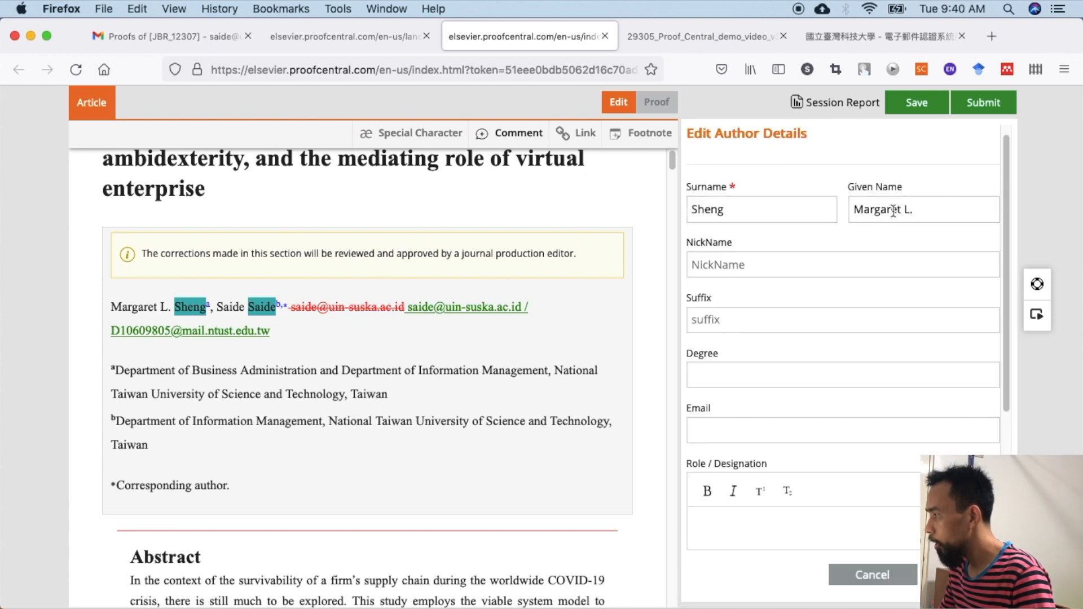
pyautogui.click(751, 432)
pyautogui.press('super+v')
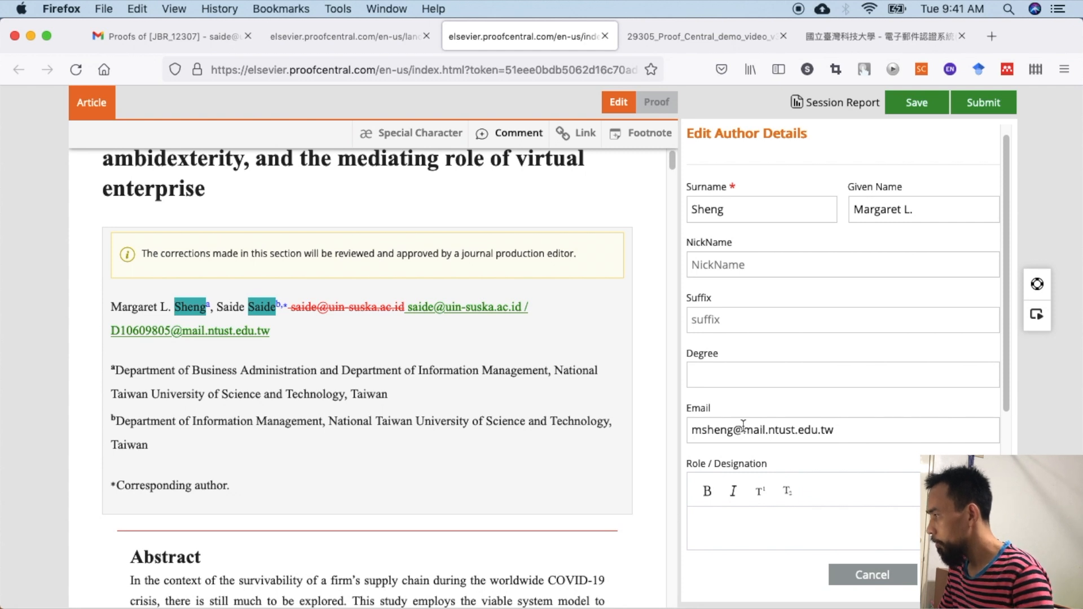
pyautogui.click(960, 575)
pyautogui.click(931, 587)
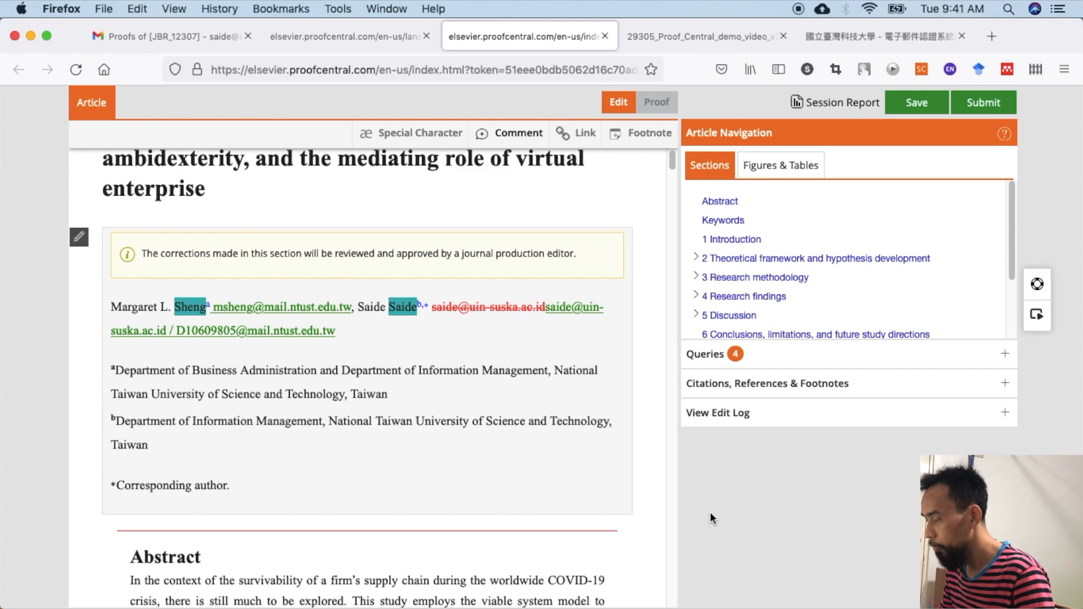
# - Check the corresponding author's names and e-mail in the author details and close them without changes
pyautogui.scroll(2, 458, 307)
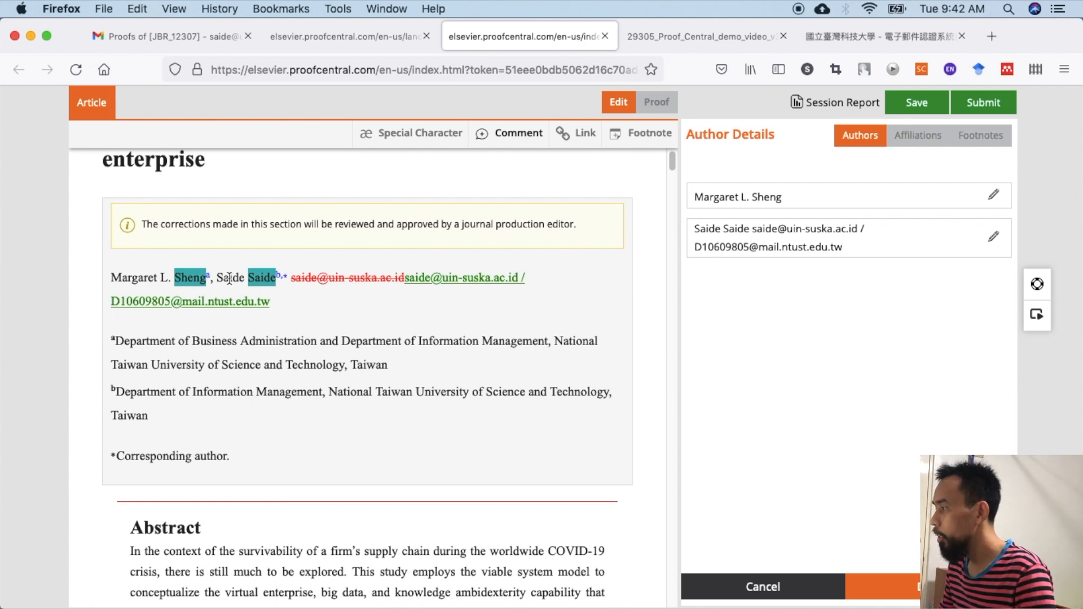
pyautogui.click(995, 239)
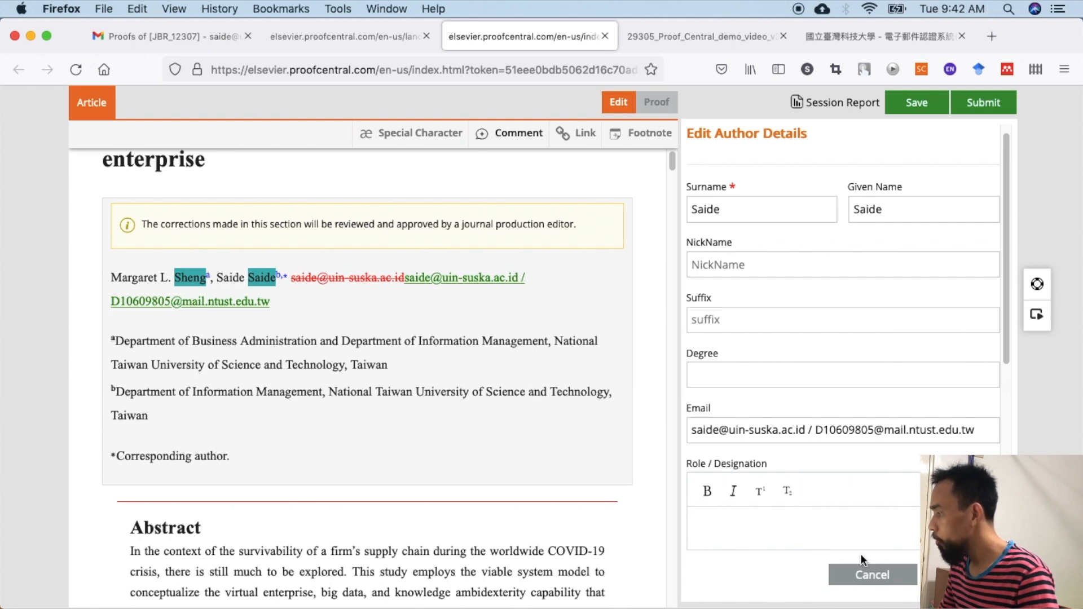
pyautogui.click(872, 581)
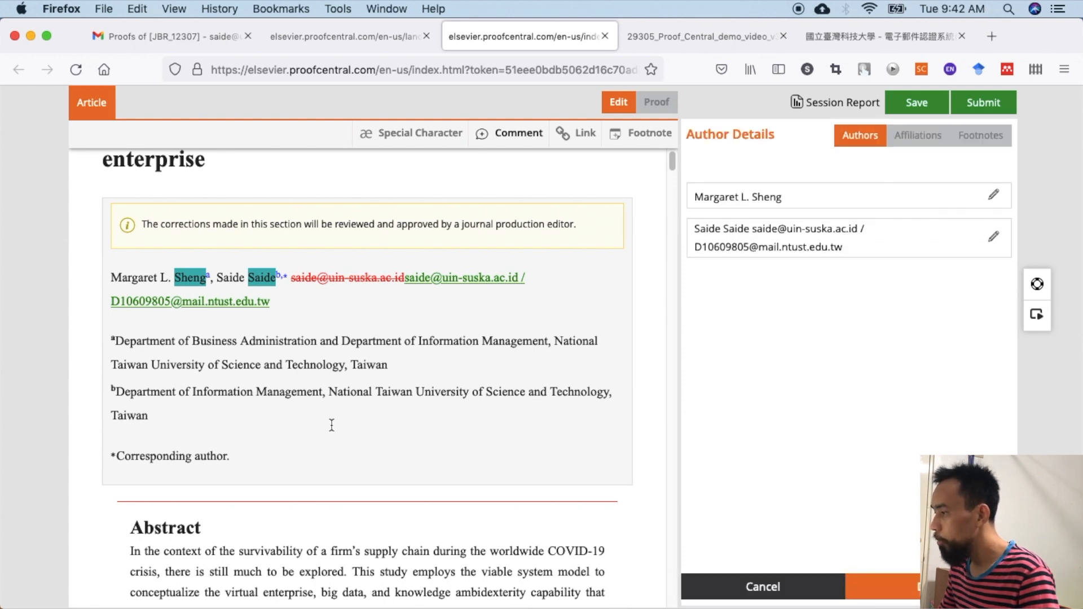
pyautogui.click(785, 587)
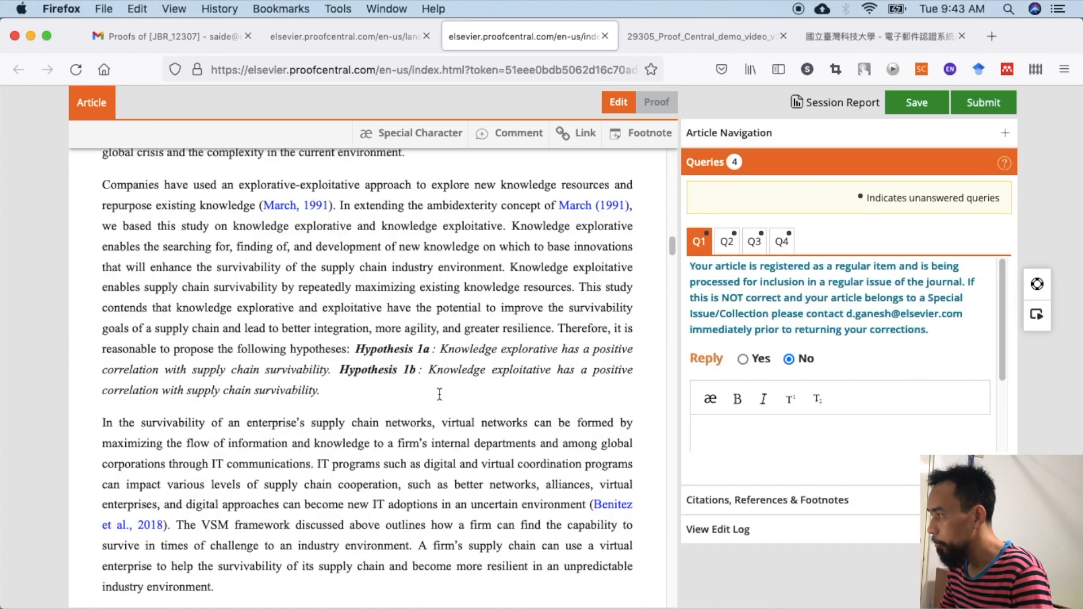
# - Examine Fig. 1 in the enlarged image view at up to 35% zoom and close the view
pyautogui.scroll(20, 442, 395)
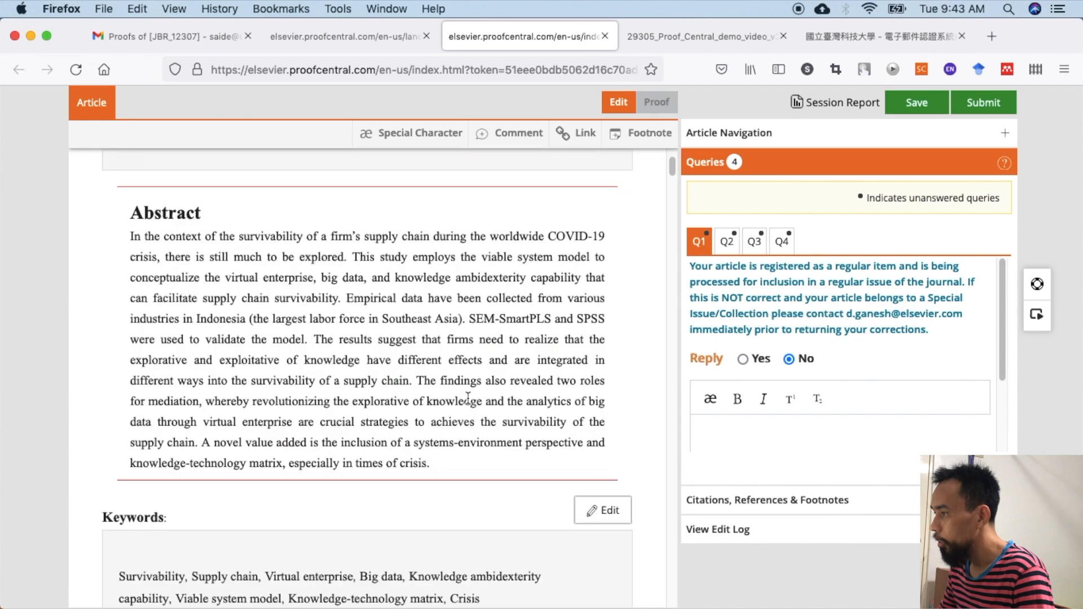
pyautogui.scroll(-10, 468, 397)
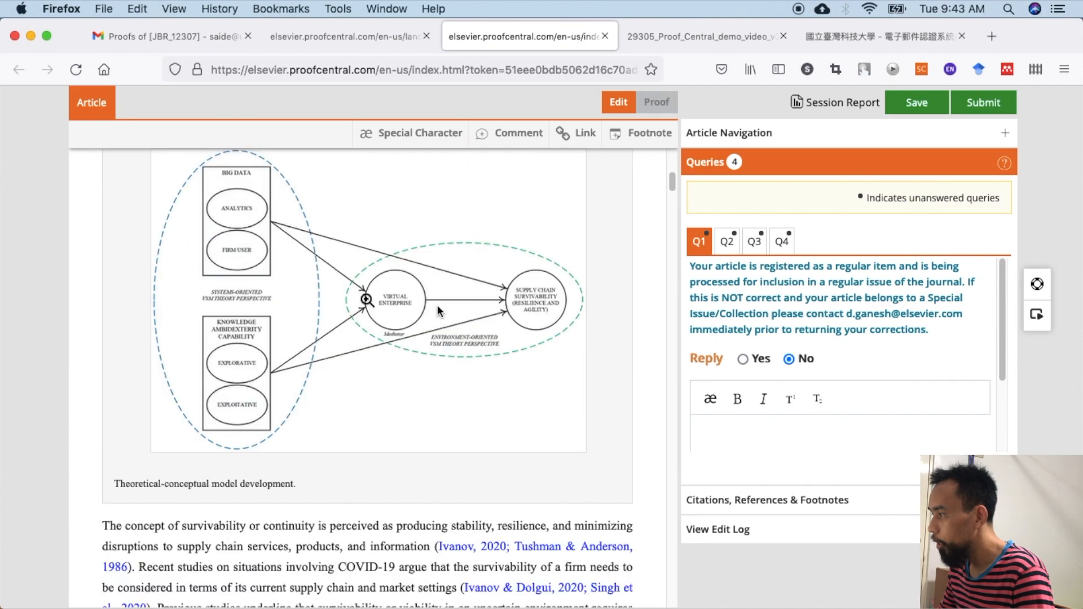
pyautogui.scroll(3, 376, 344)
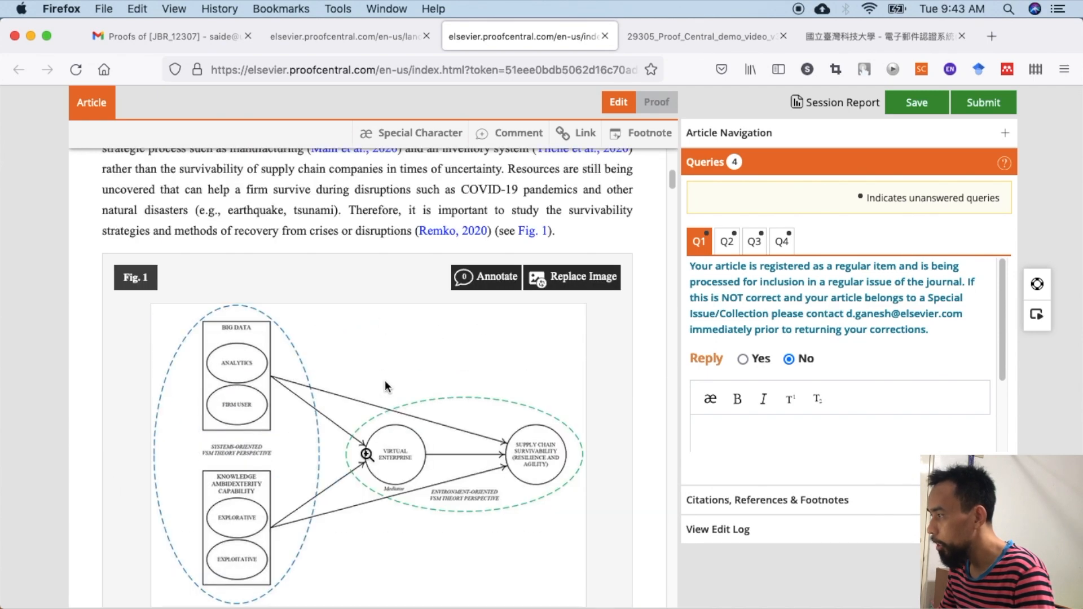
pyautogui.click(359, 450)
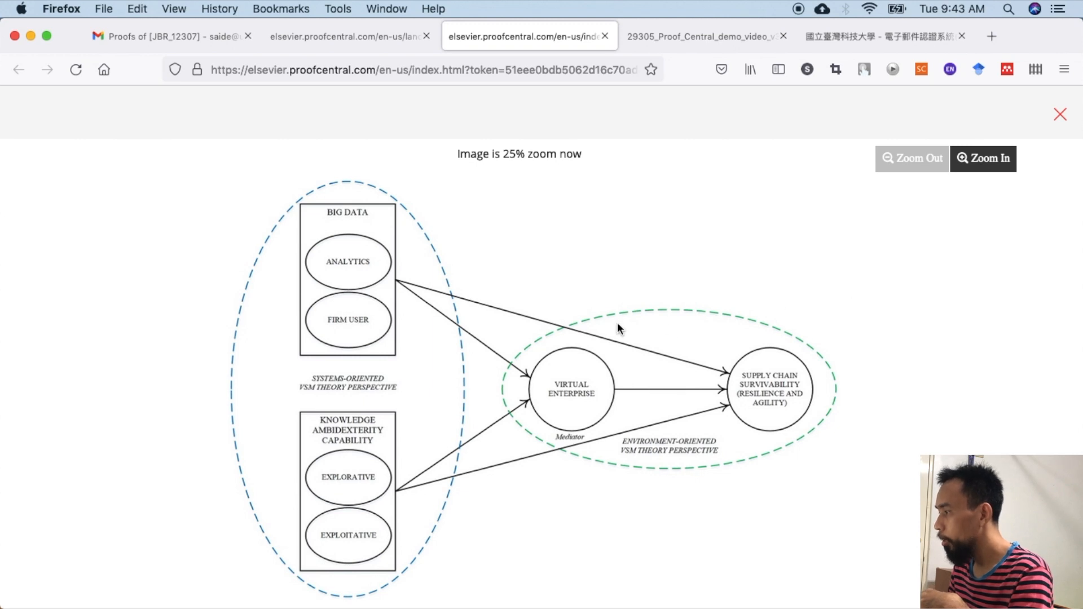
pyautogui.rightClick(578, 283)
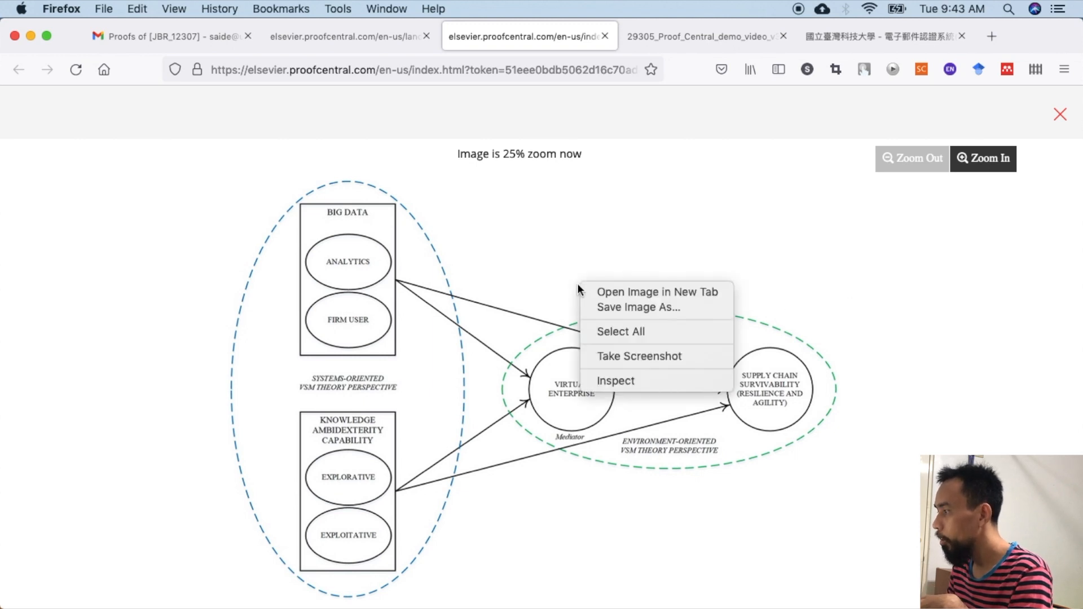
pyautogui.click(522, 313)
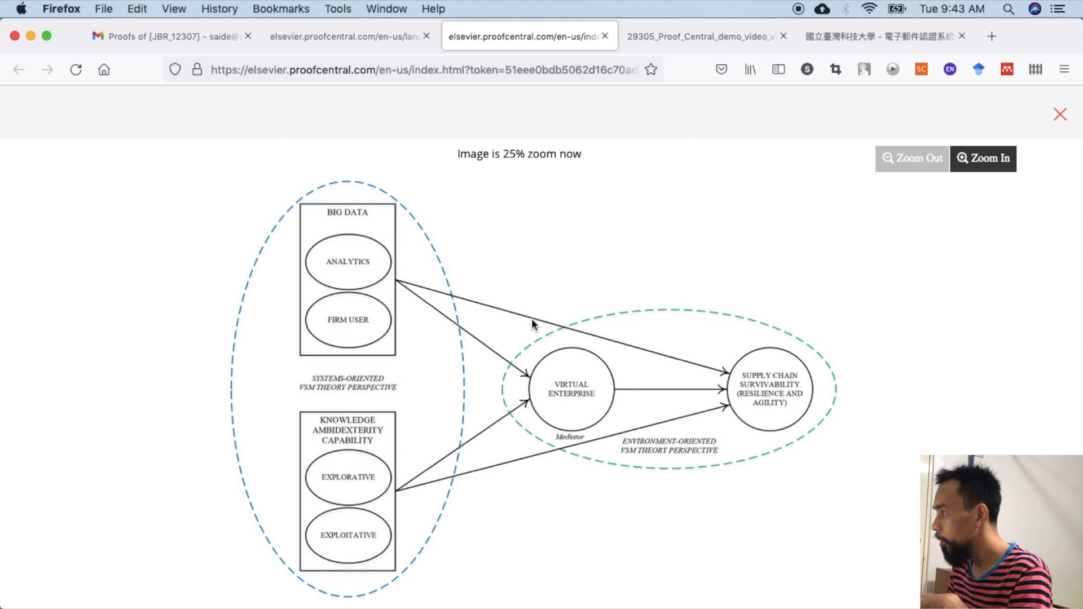
pyautogui.click(997, 163)
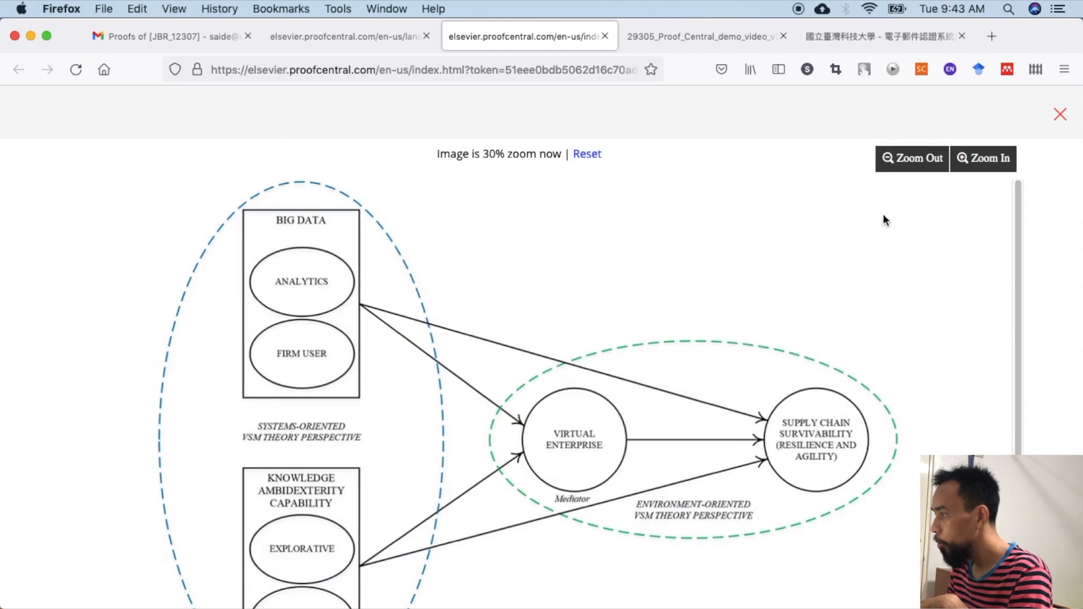
pyautogui.scroll(-3, 781, 385)
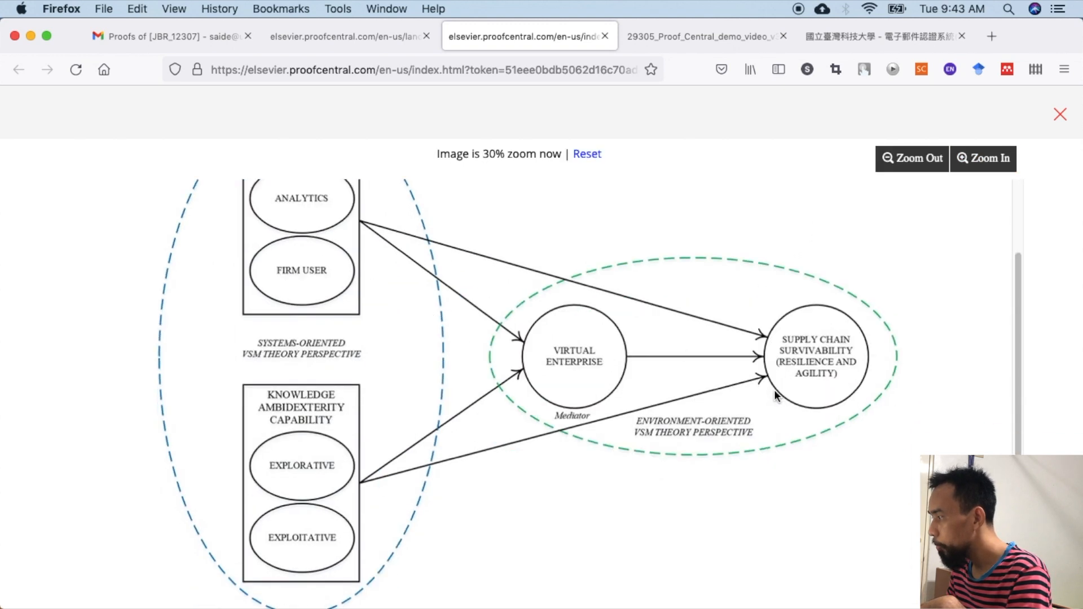
pyautogui.scroll(1, 773, 388)
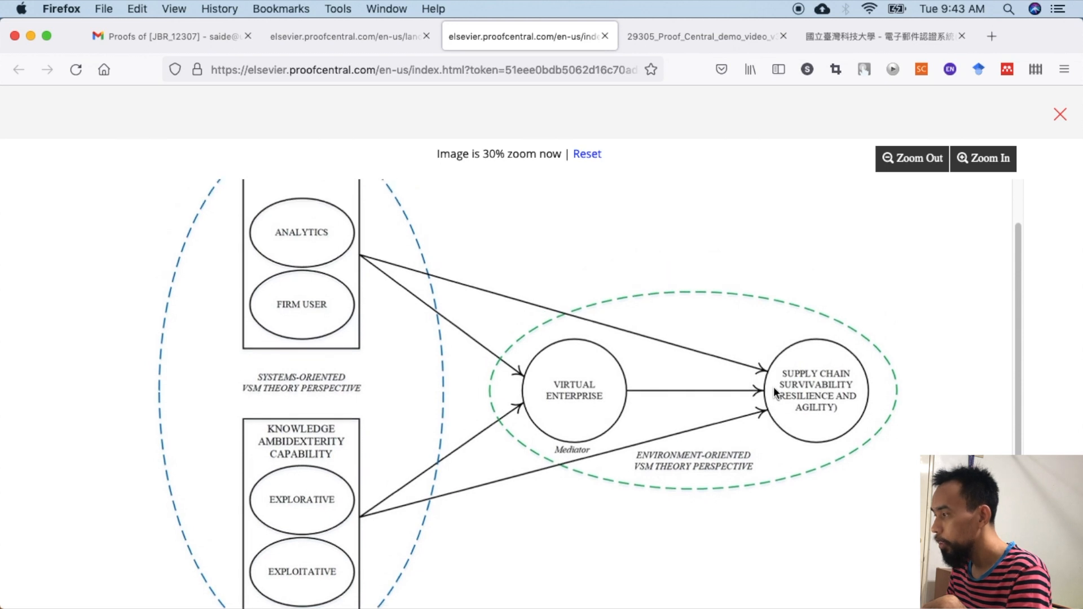
pyautogui.click(995, 163)
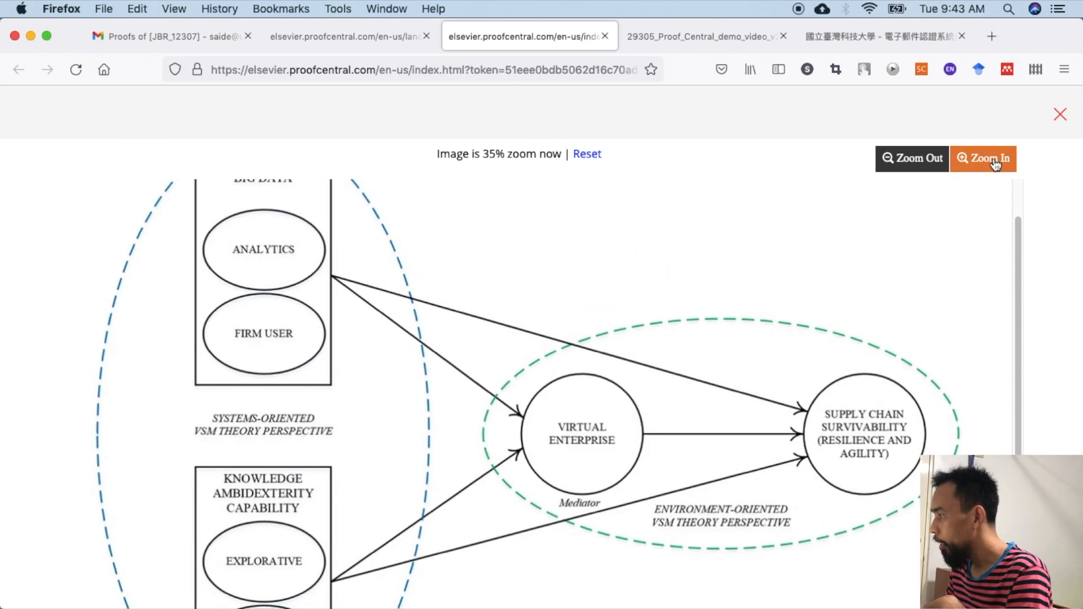
pyautogui.click(1058, 115)
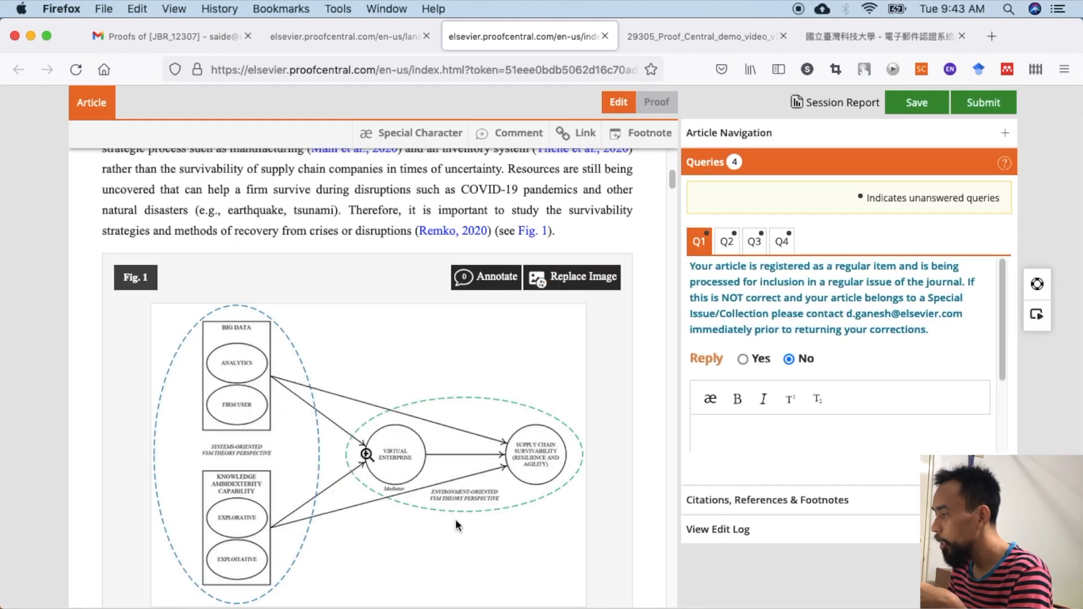
# - Reopen Fig. 1 enlarged, inspect its labels and arrows at zoom levels up to 45%, and return to the article
pyautogui.click(364, 453)
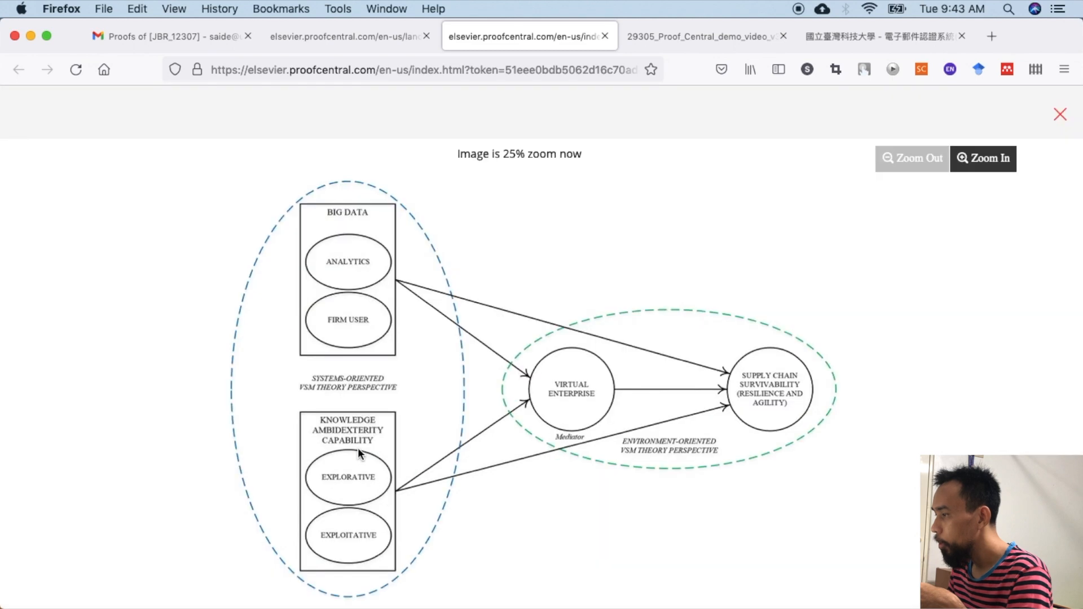
pyautogui.click(996, 165)
pyautogui.click(997, 165)
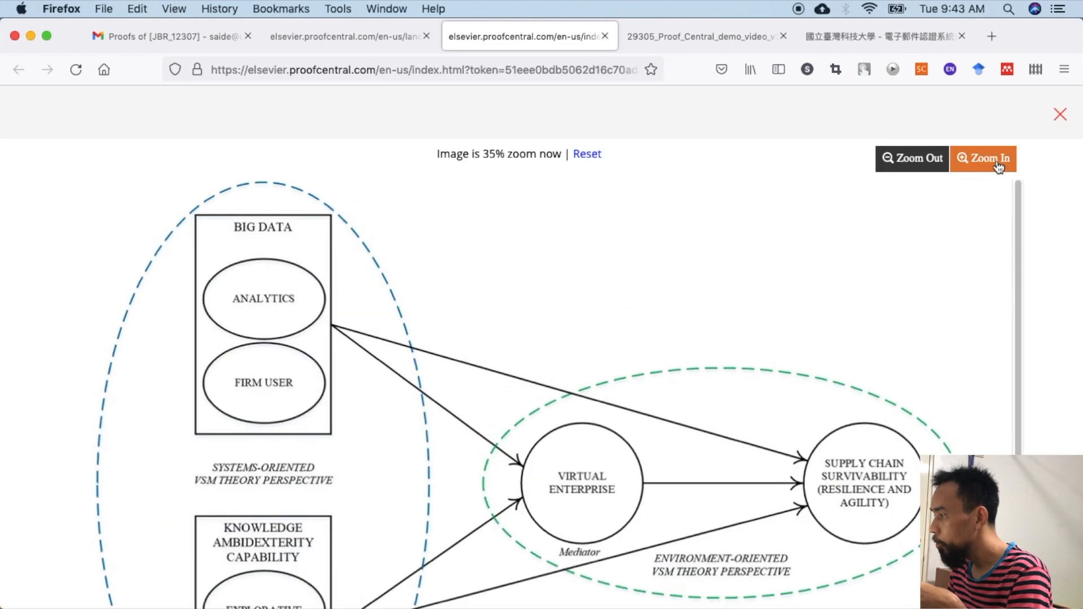
pyautogui.click(996, 165)
pyautogui.click(998, 165)
pyautogui.scroll(-5, 783, 317)
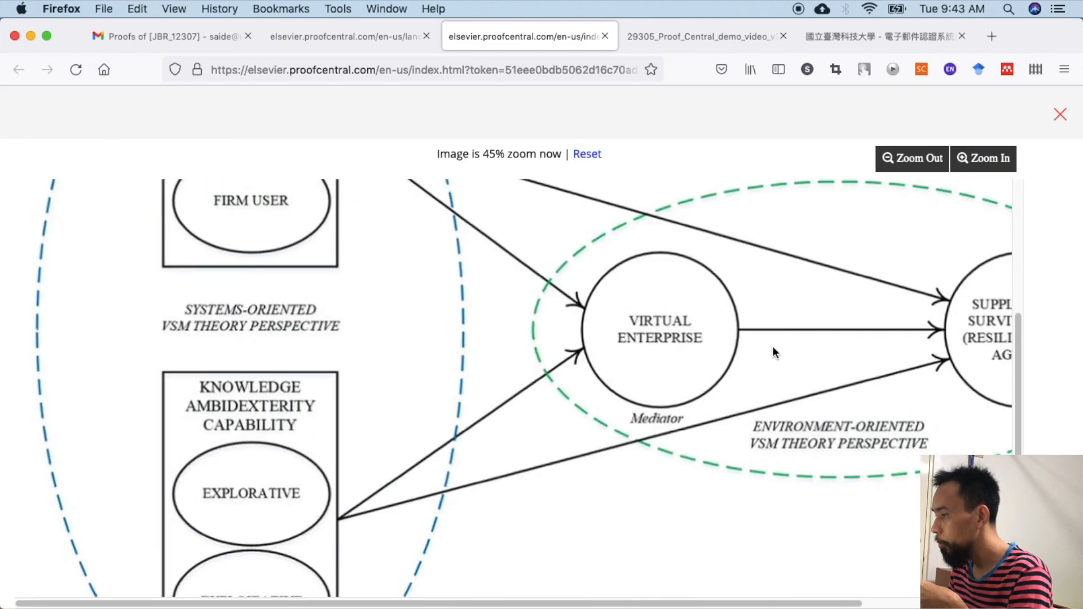
pyautogui.click(926, 159)
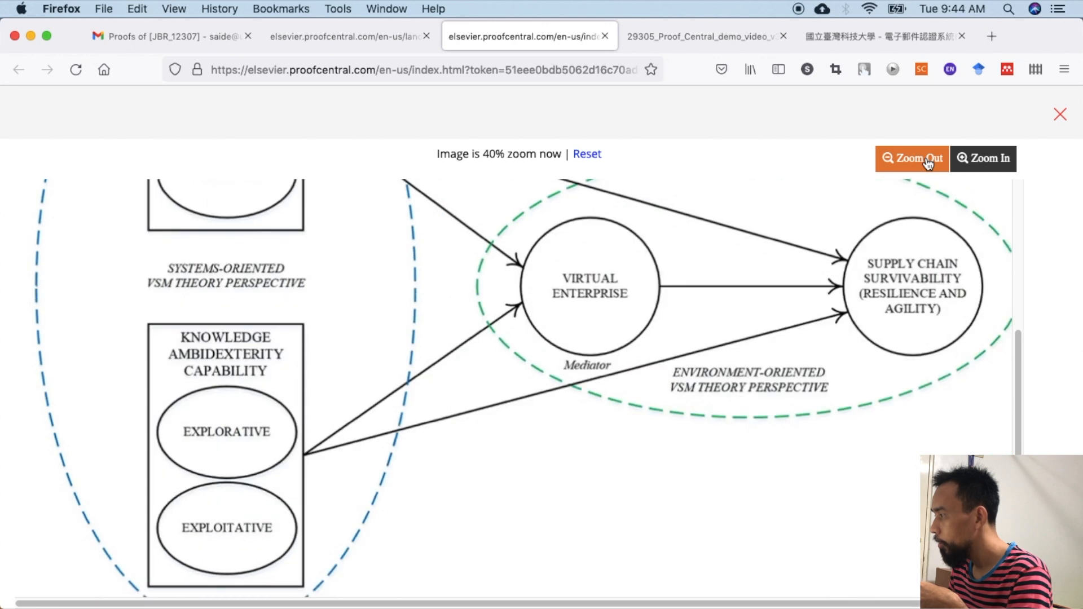
pyautogui.click(927, 160)
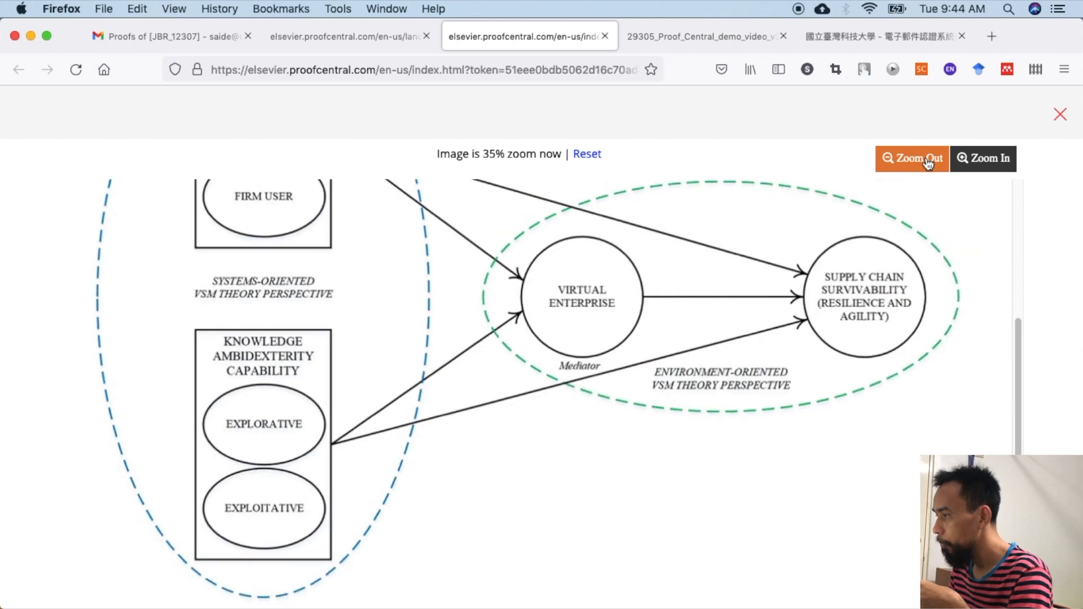
pyautogui.press('Escape')
# - Open Table 1 in the table editor, check its participant demographics rows, and close it without changes
pyautogui.scroll(-1, 356, 443)
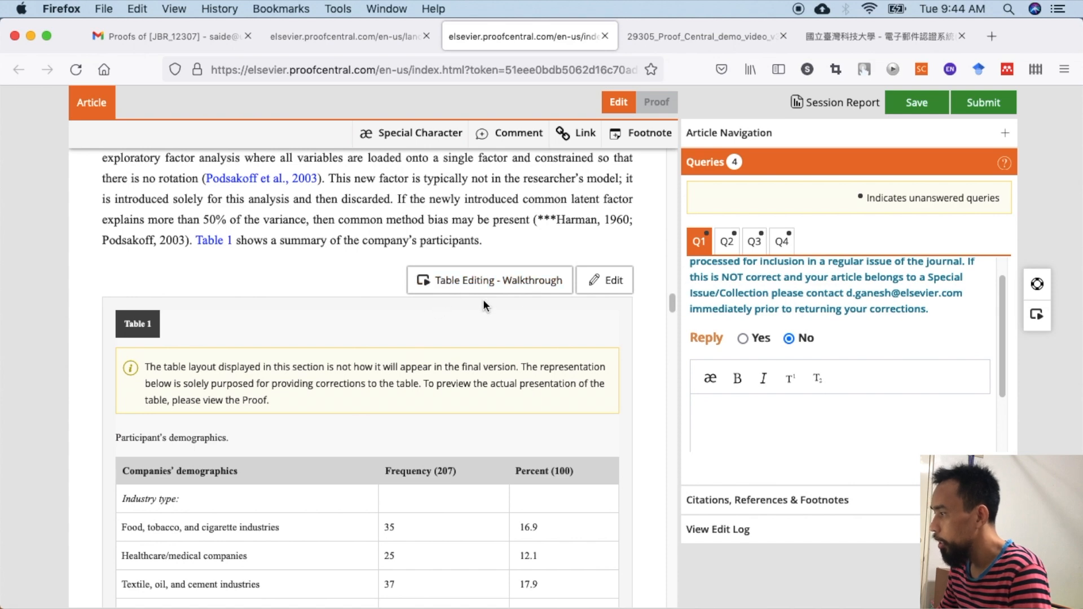
pyautogui.click(607, 280)
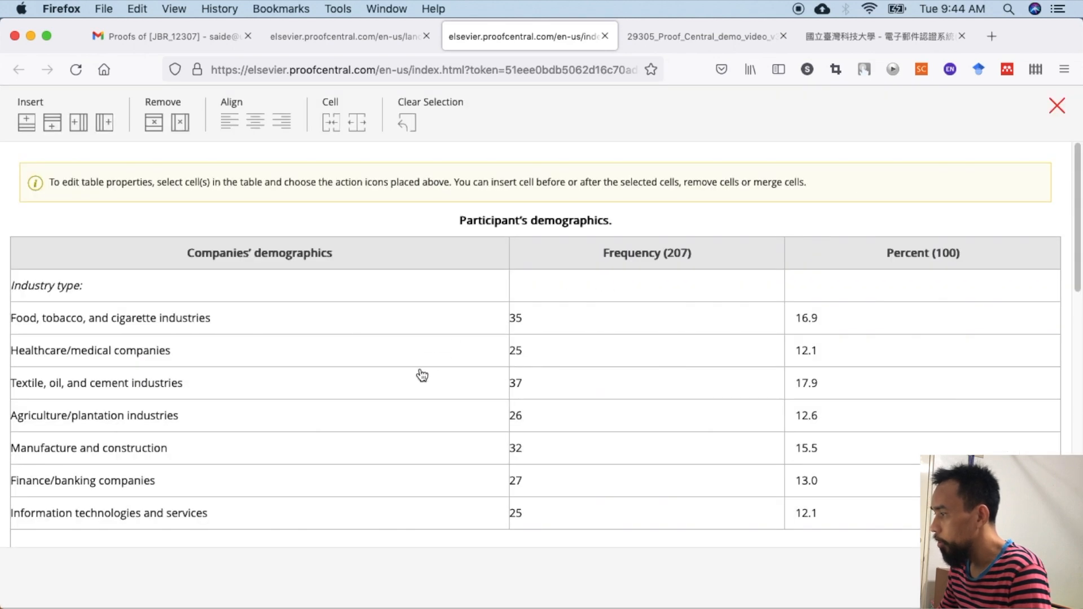
pyautogui.click(545, 327)
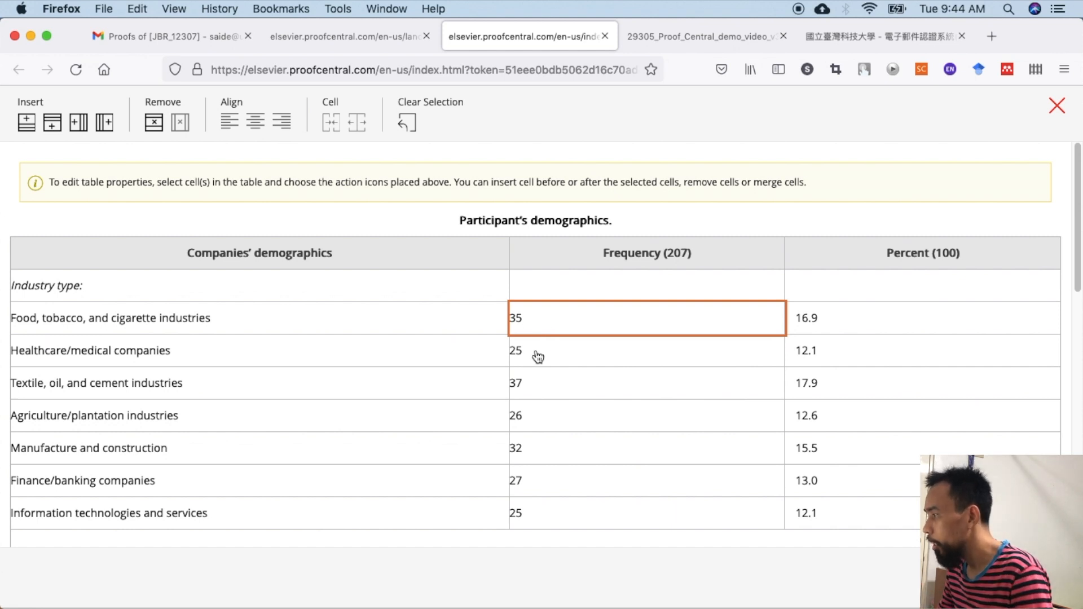
pyautogui.scroll(-10, 537, 358)
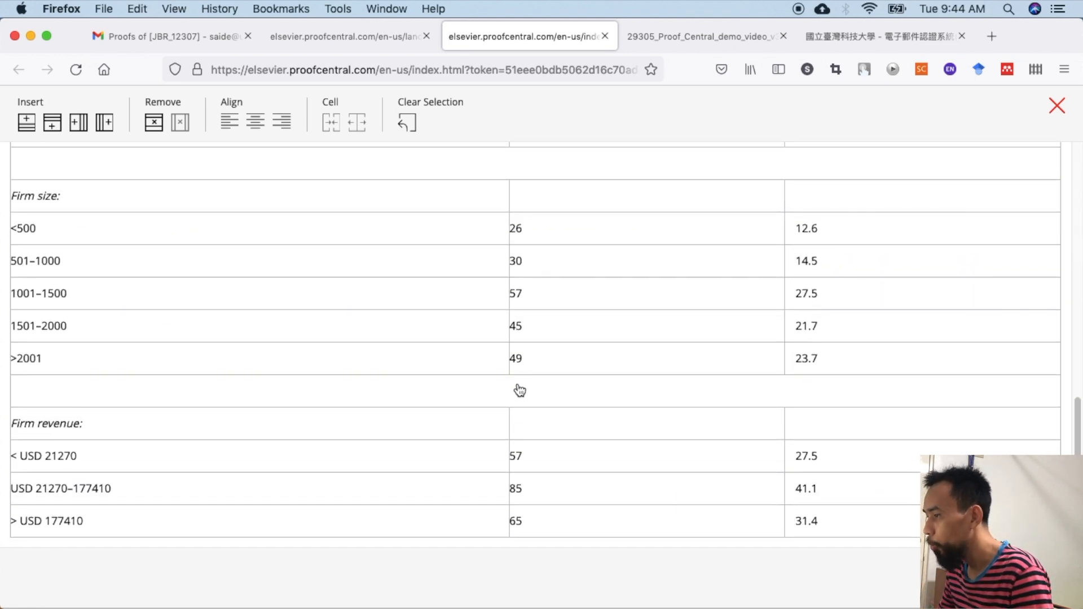
pyautogui.scroll(10, 515, 387)
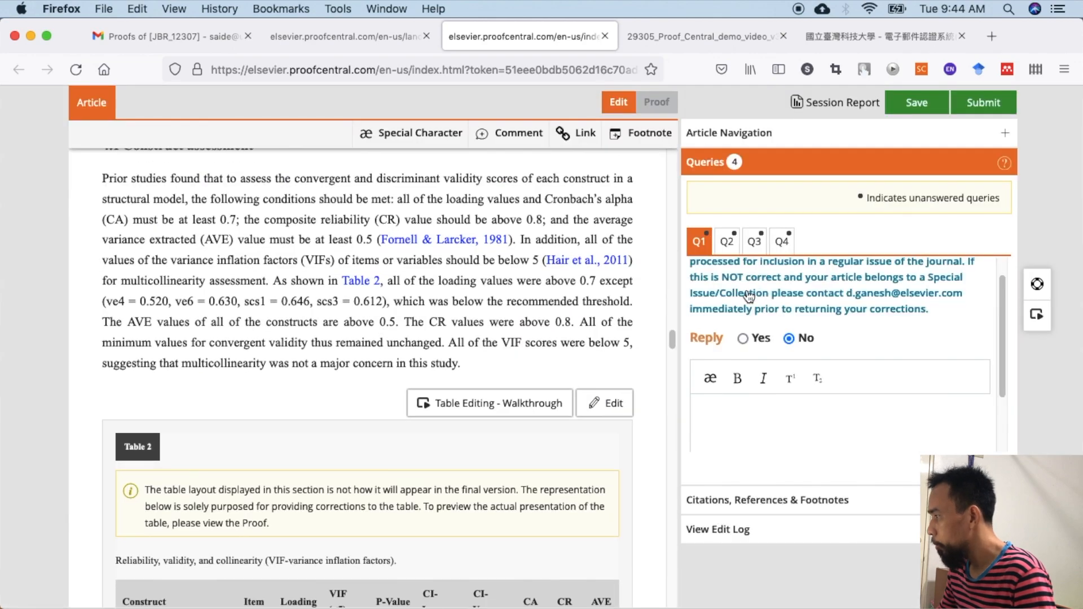
# - Read query Q1 about the article's registration as a regular item and compare it briefly with query Q2
pyautogui.scroll(1, 750, 299)
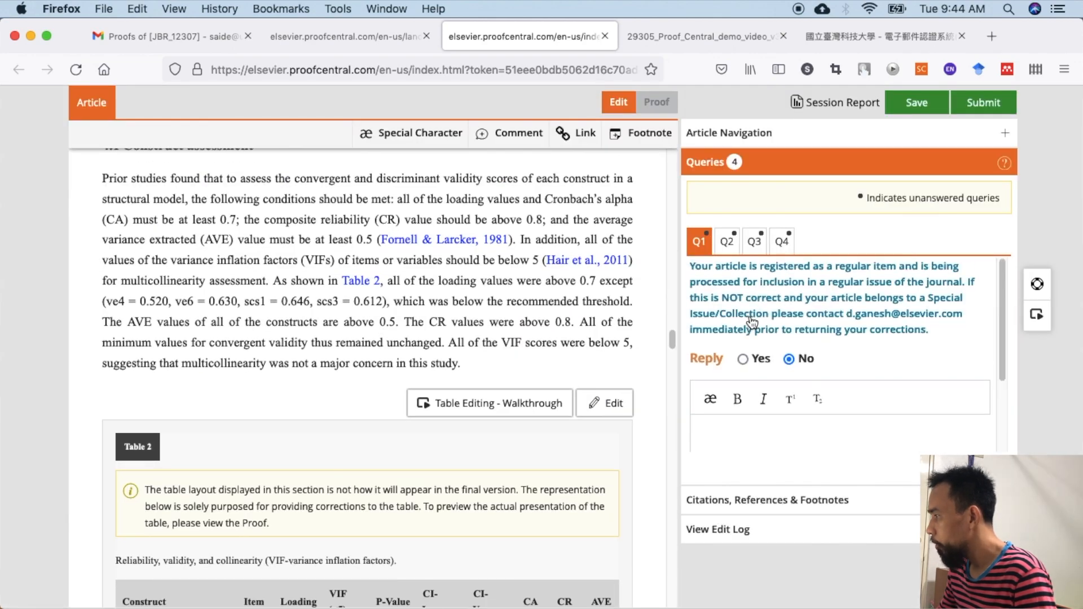
pyautogui.click(755, 321)
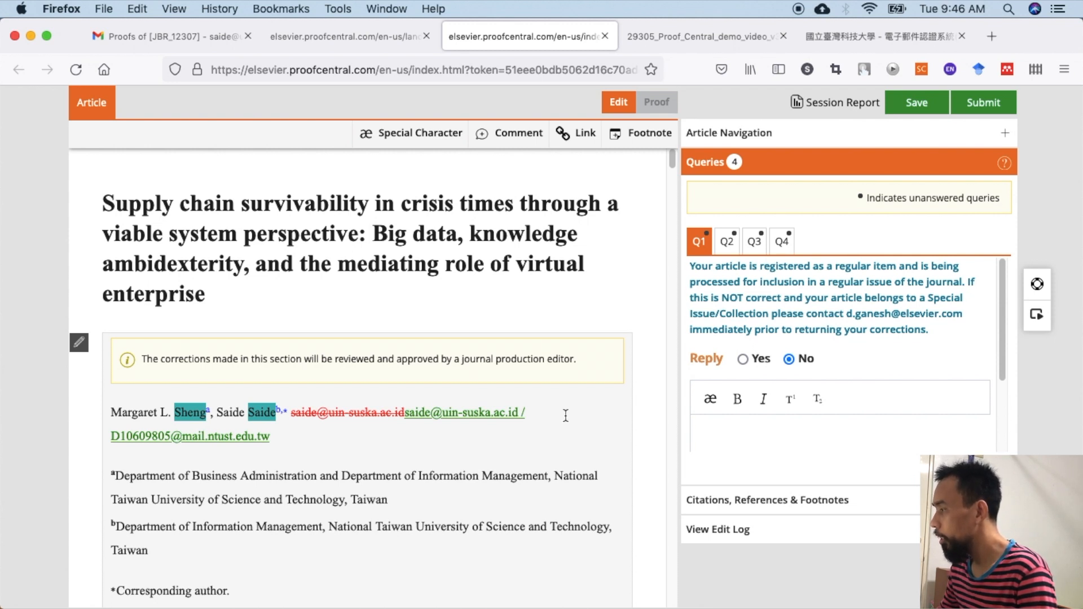
pyautogui.tripleClick(774, 297)
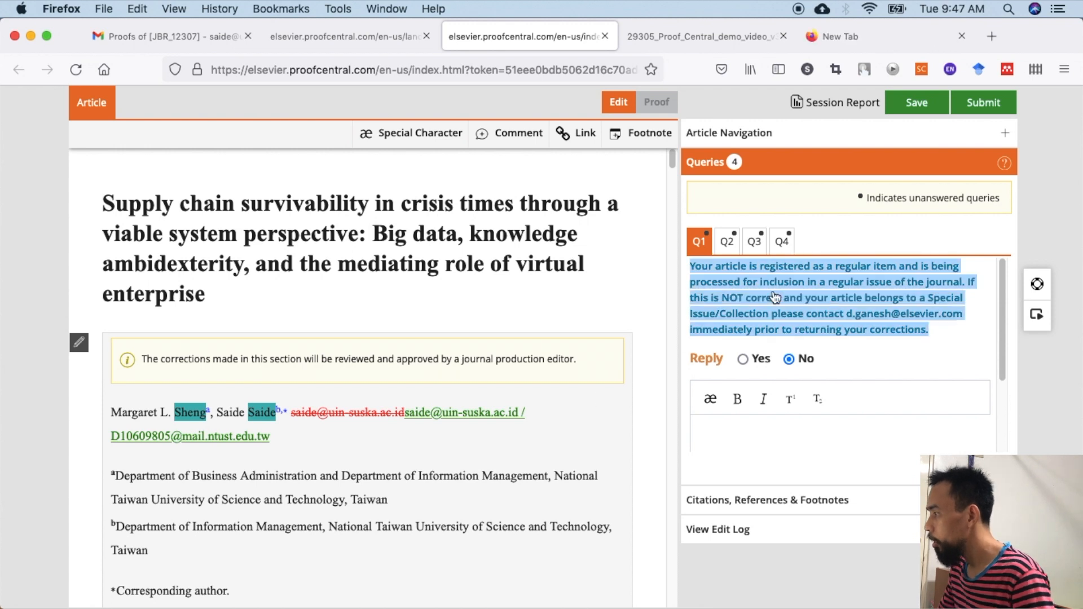
pyautogui.click(726, 243)
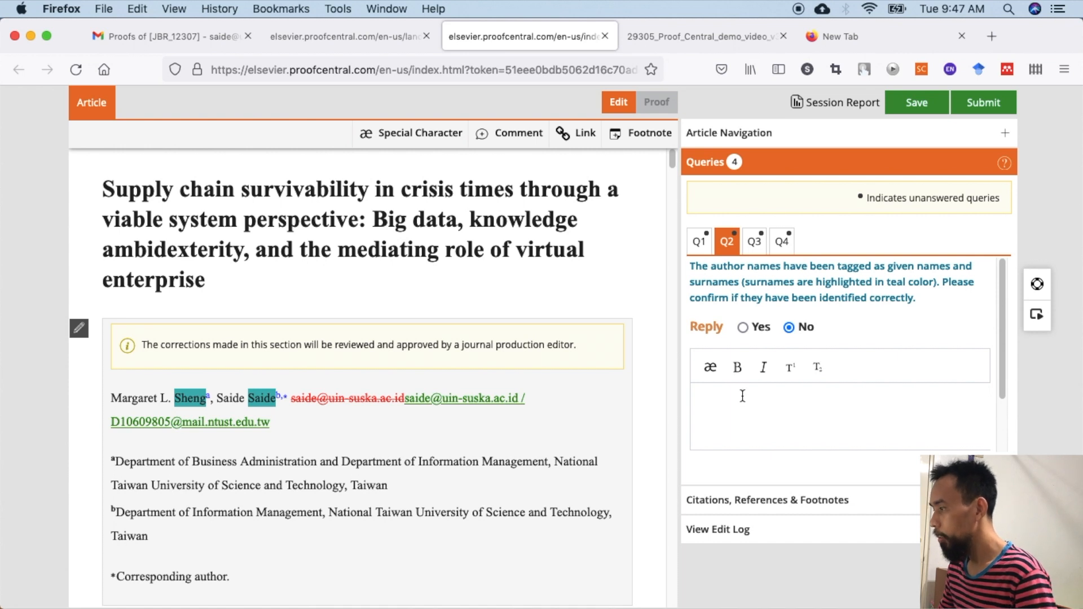
pyautogui.click(699, 241)
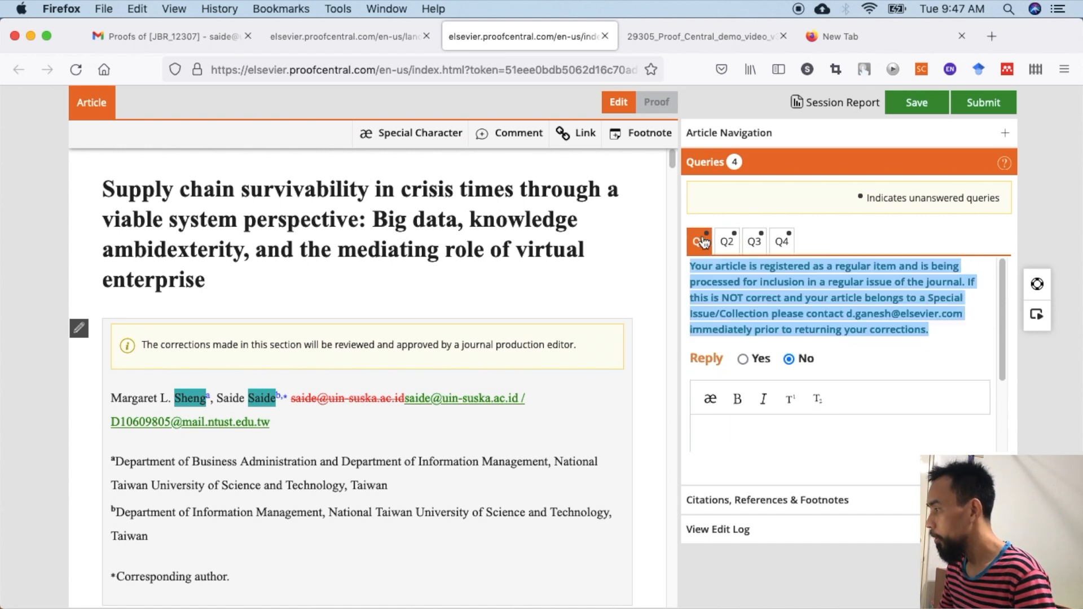
pyautogui.click(774, 424)
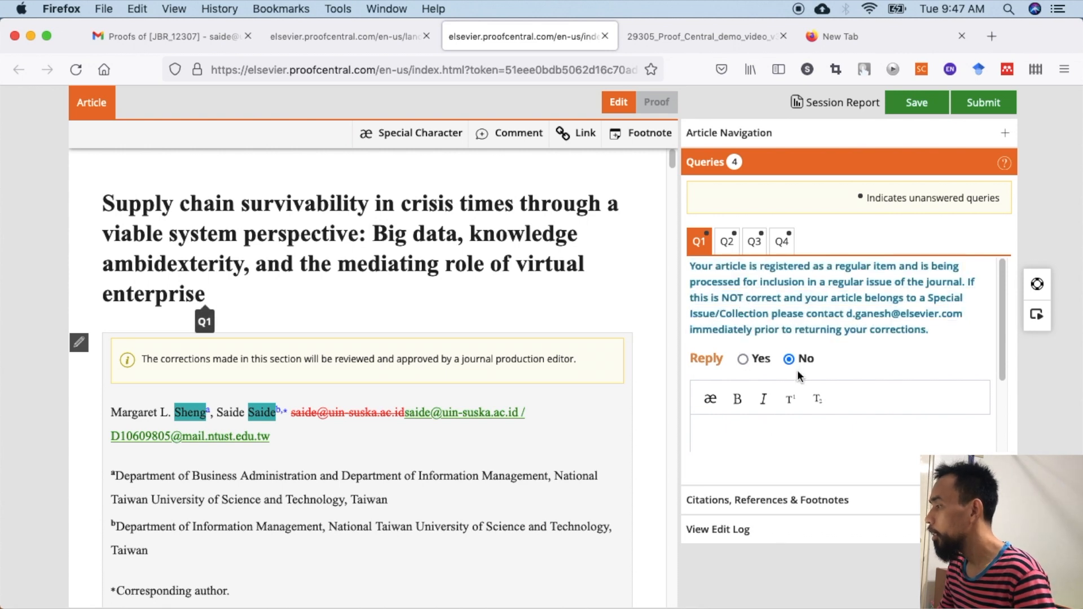
# - Answer Yes to query Q2 to confirm that the authors' given names and surnames are identified correctly
pyautogui.click(738, 246)
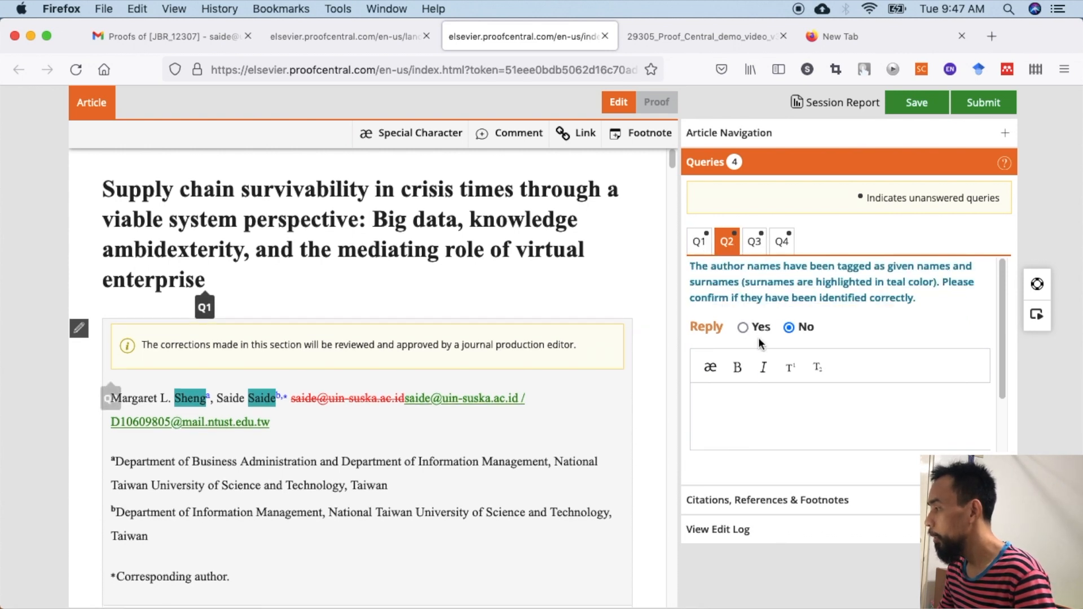
pyautogui.click(744, 329)
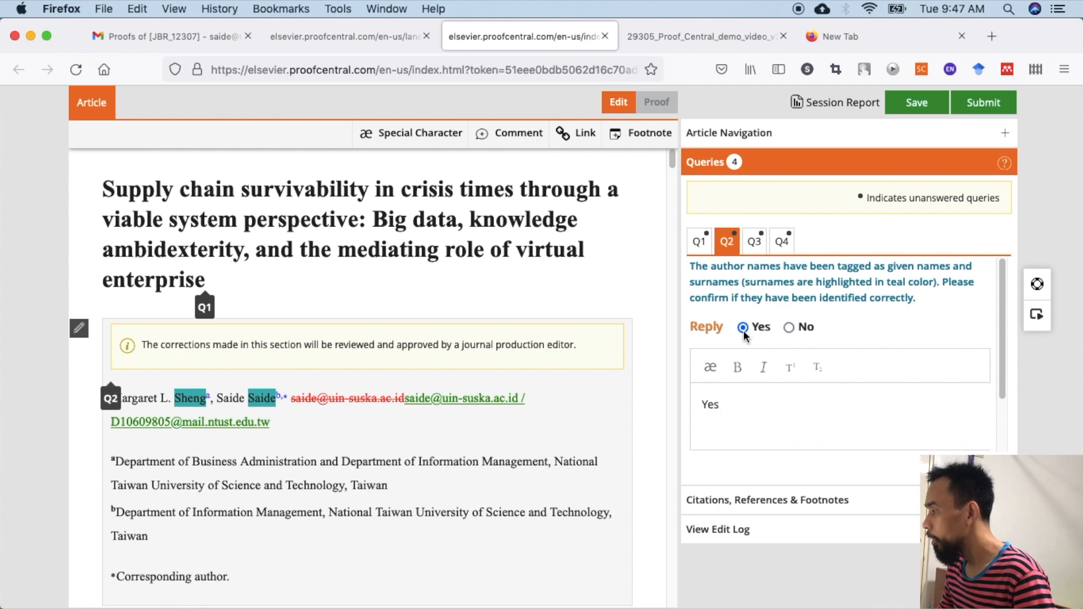
pyautogui.click(791, 328)
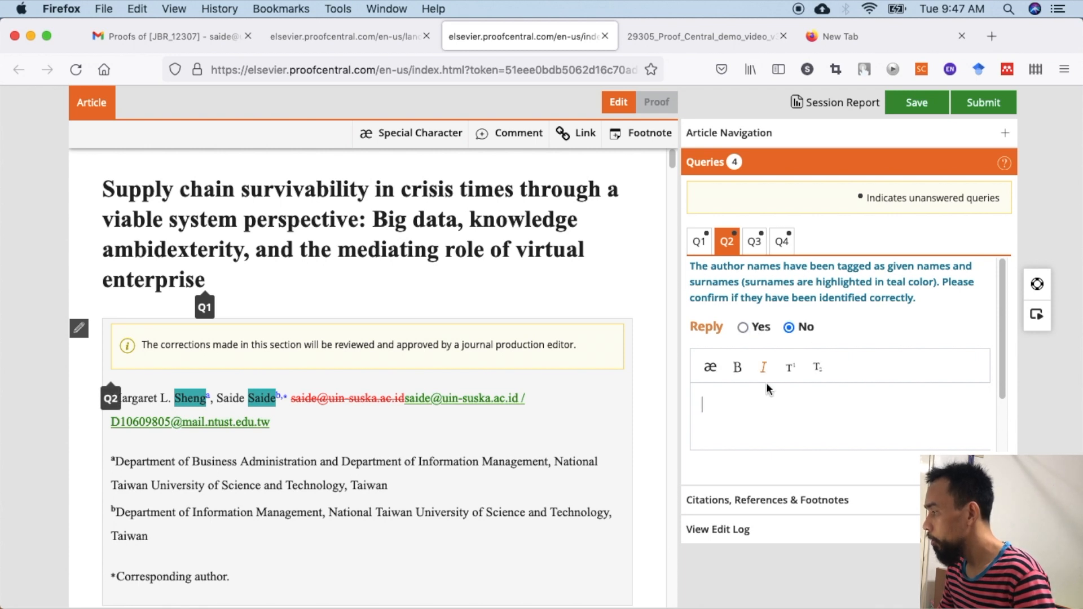
pyautogui.click(744, 328)
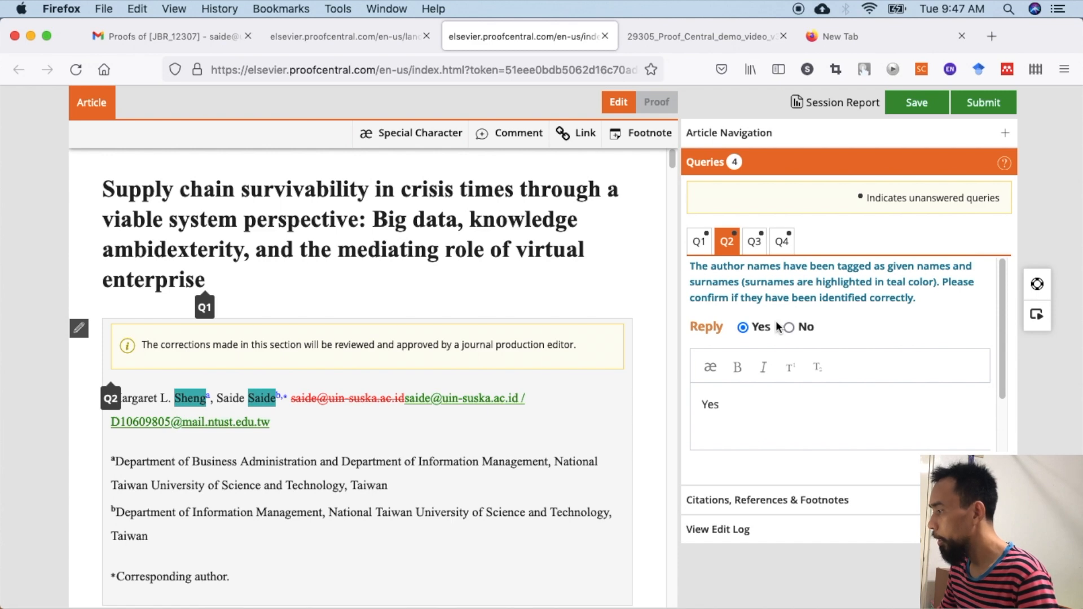
# - Read query Q3 about Fig. 1's citation and check the suggested "(see Fig. 1)" placement against the figure and surrounding text
pyautogui.click(755, 241)
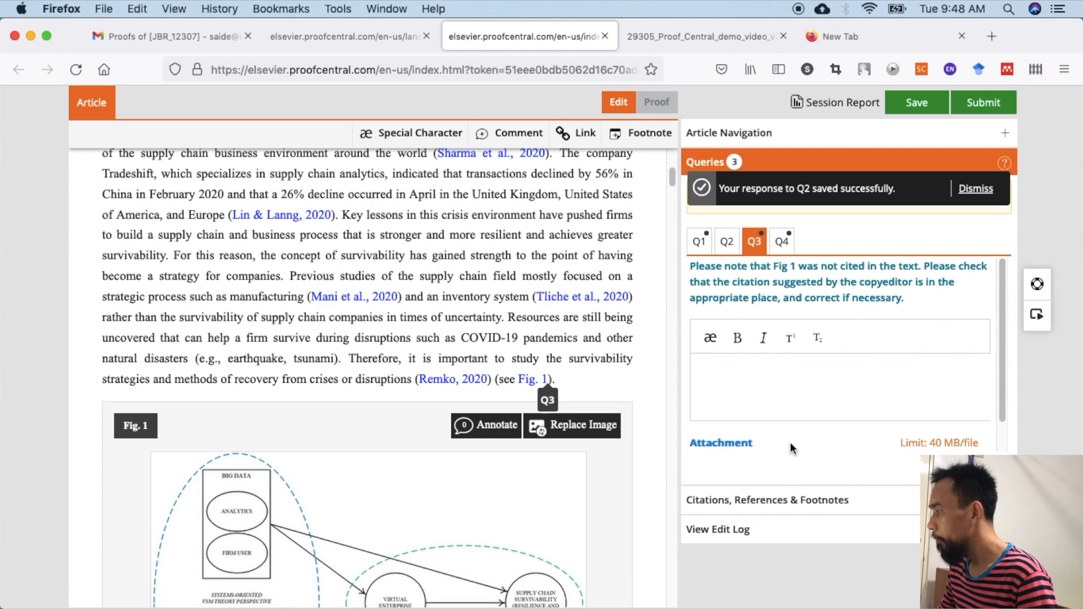
pyautogui.scroll(-5, 380, 398)
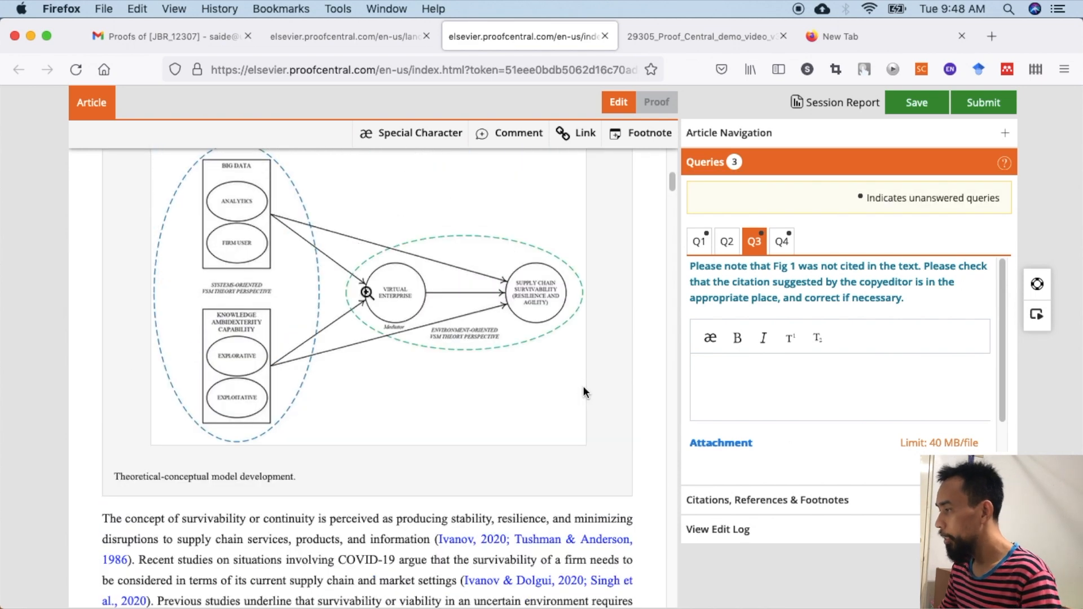
pyautogui.scroll(2, 584, 390)
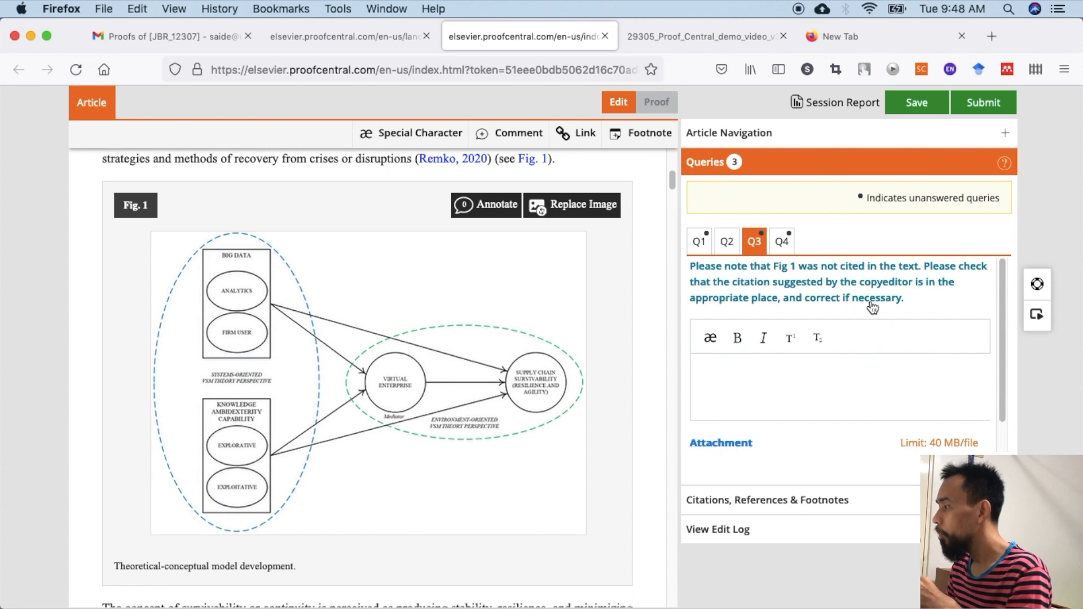
pyautogui.scroll(5, 367, 384)
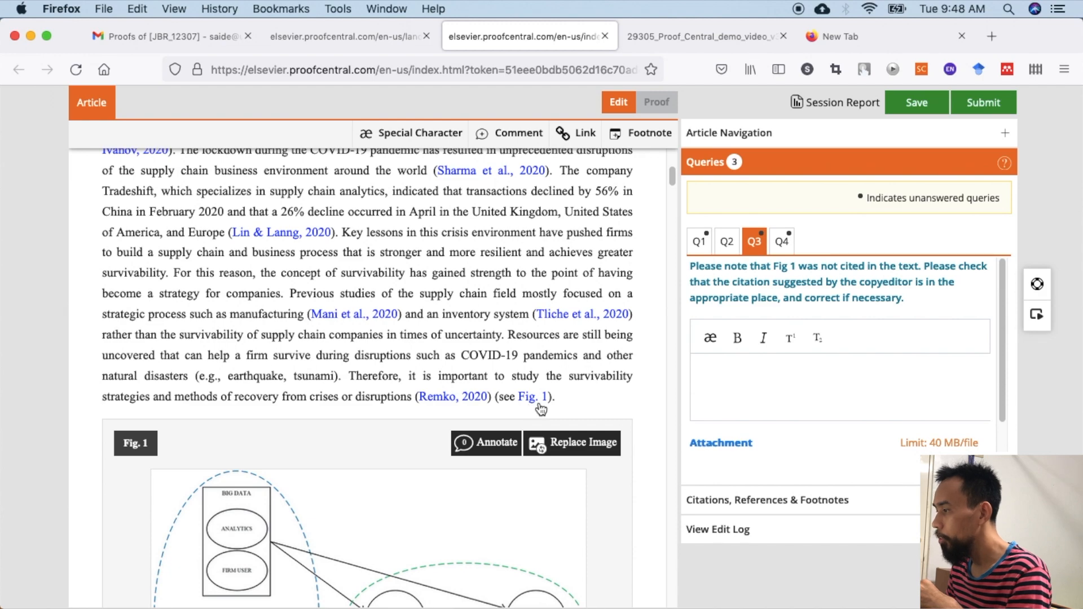
pyautogui.scroll(-1, 541, 408)
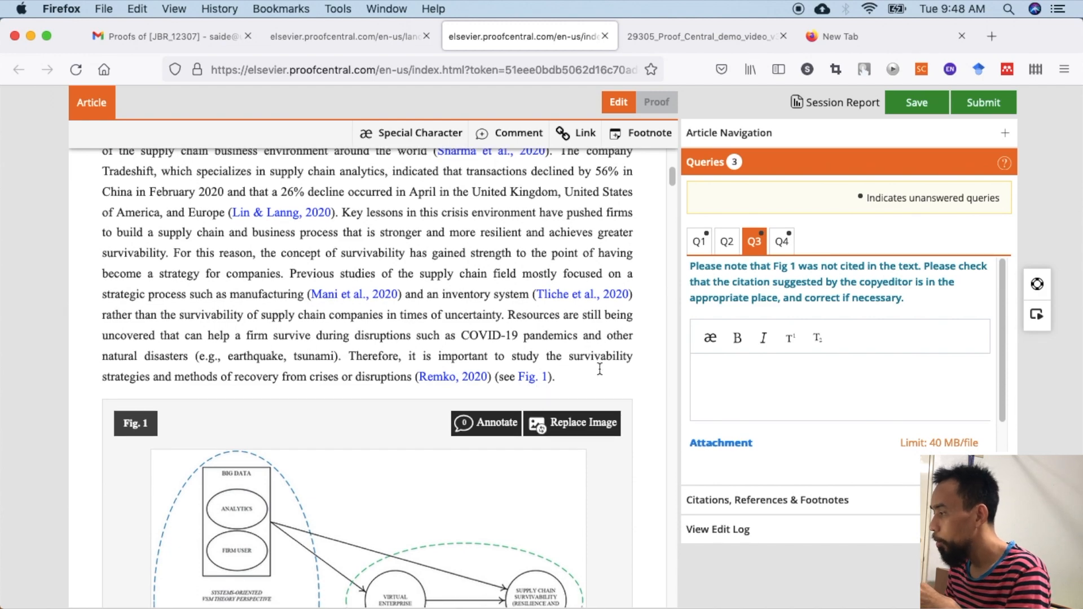
pyautogui.scroll(-15, 600, 369)
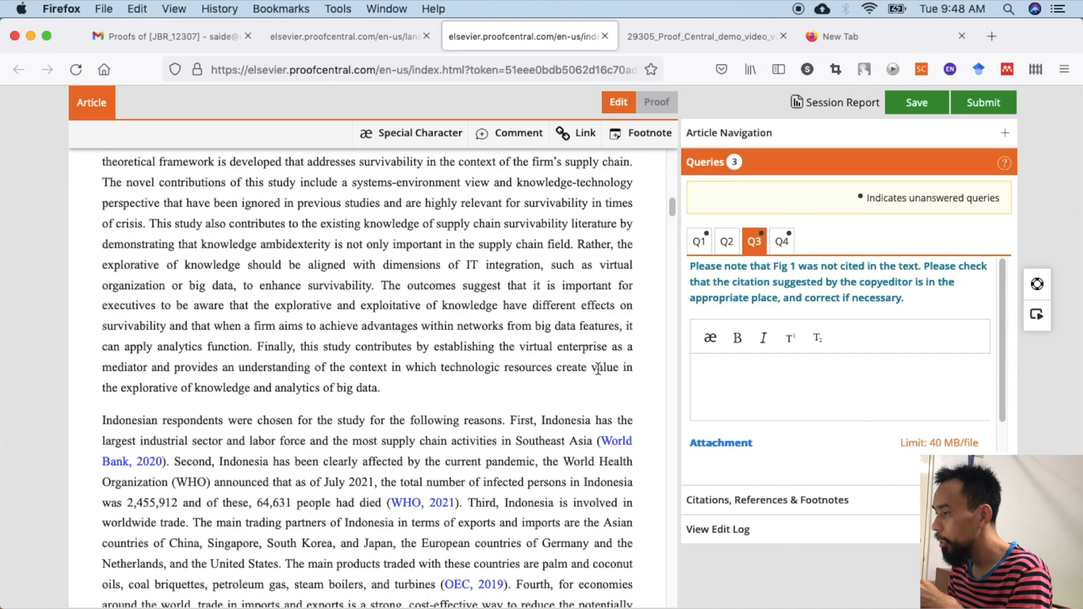
pyautogui.scroll(-8, 598, 370)
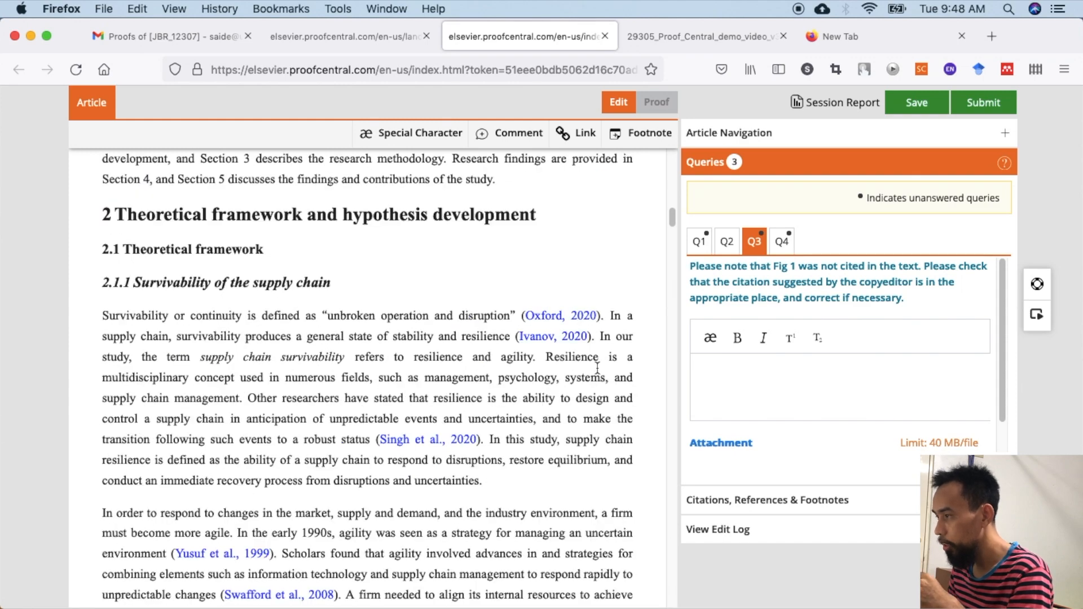
pyautogui.scroll(8, 598, 367)
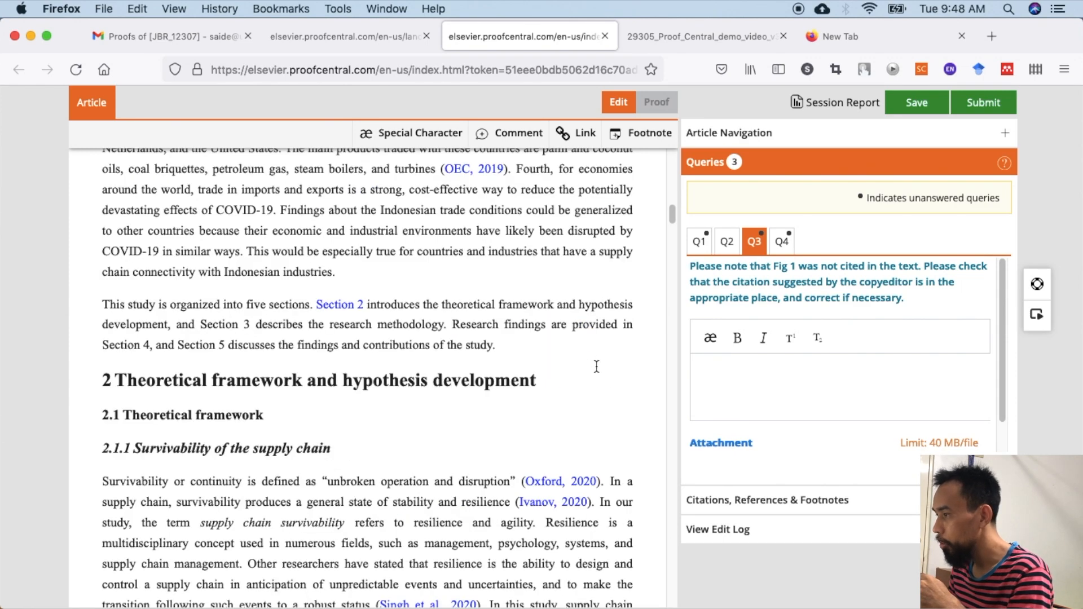
pyautogui.scroll(15, 597, 367)
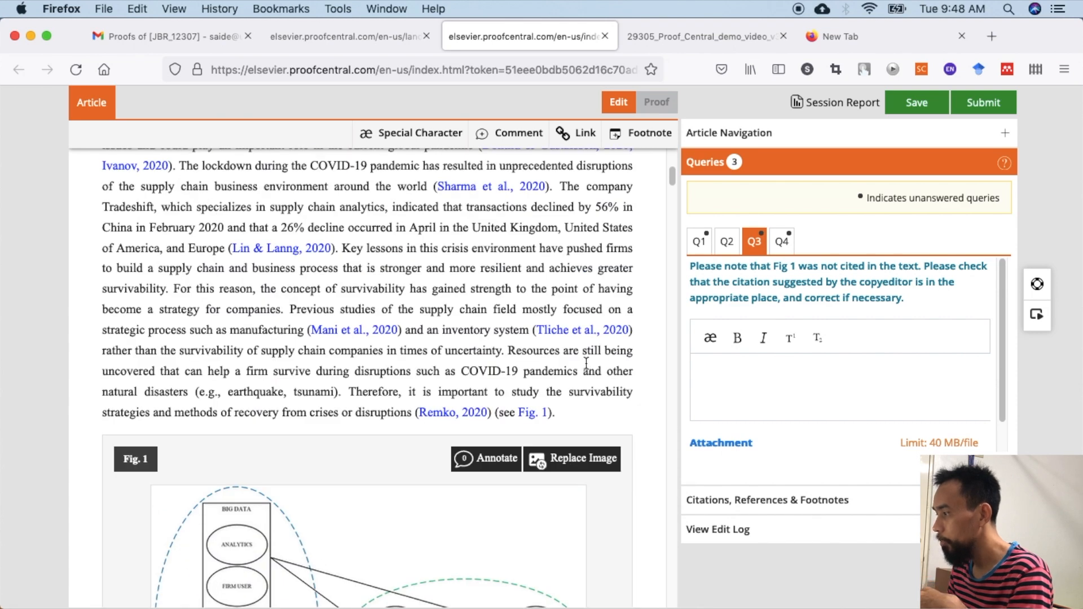
pyautogui.scroll(-8, 586, 362)
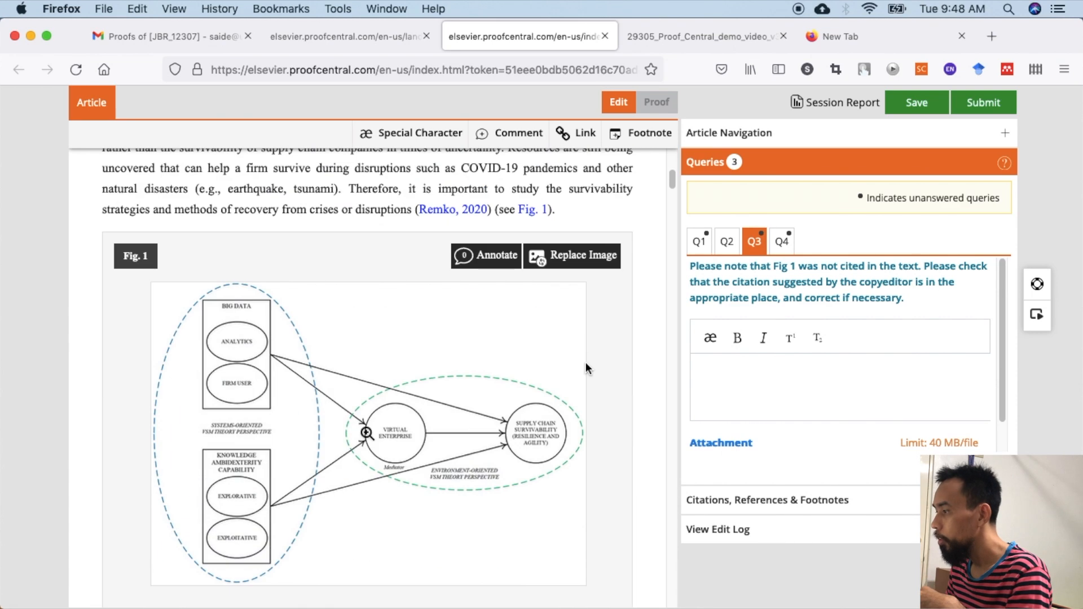
# - Read query Q4 about uncited references and look through the reference list down to the author biographies
pyautogui.click(782, 241)
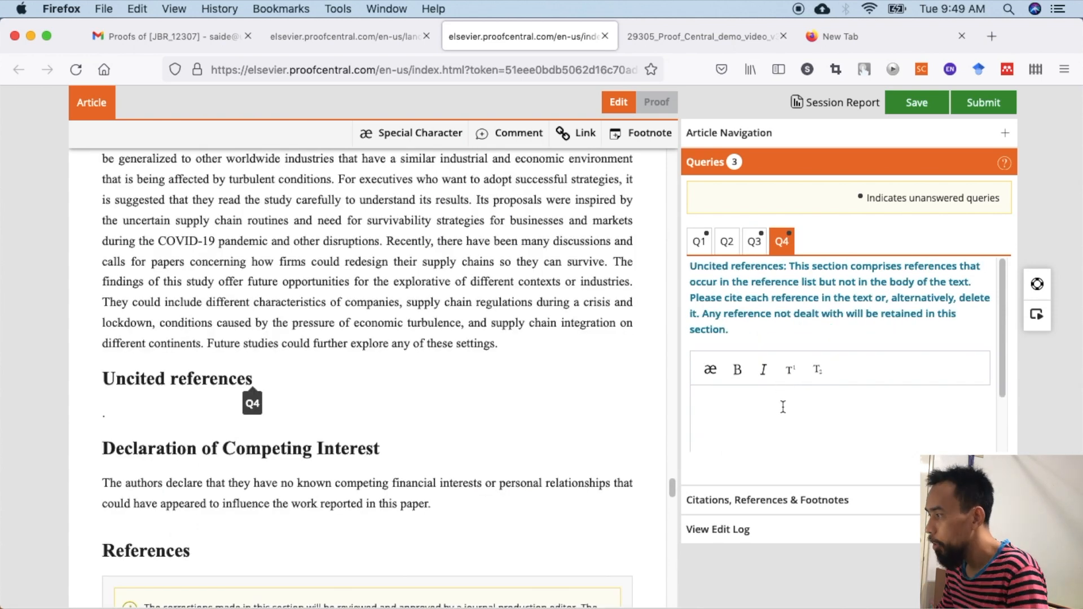
pyautogui.click(741, 391)
pyautogui.scroll(-6, 430, 411)
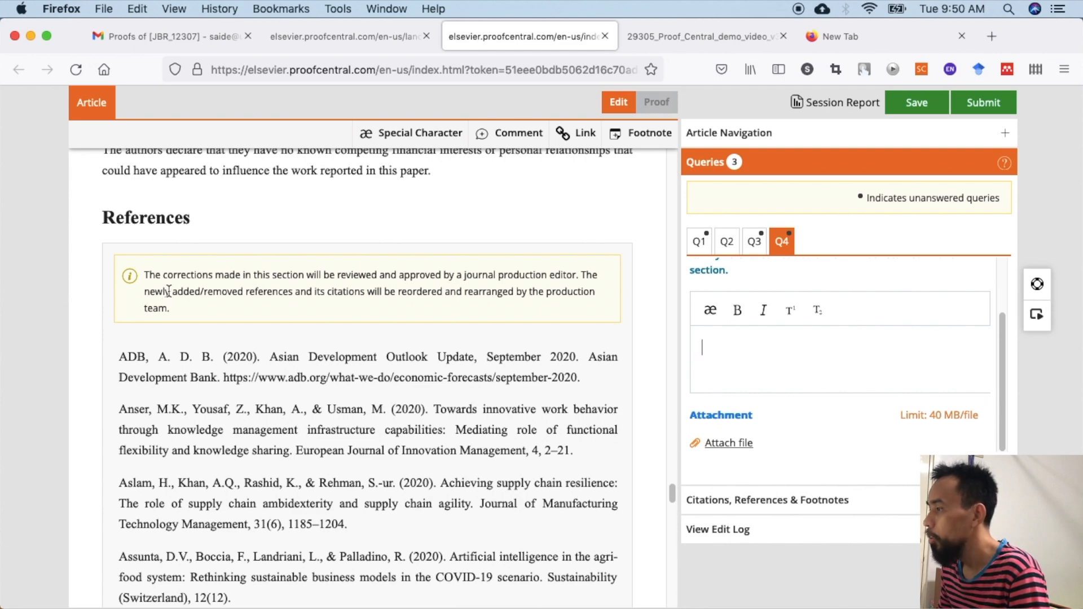
pyautogui.scroll(-3, 182, 297)
pyautogui.scroll(-20, 181, 297)
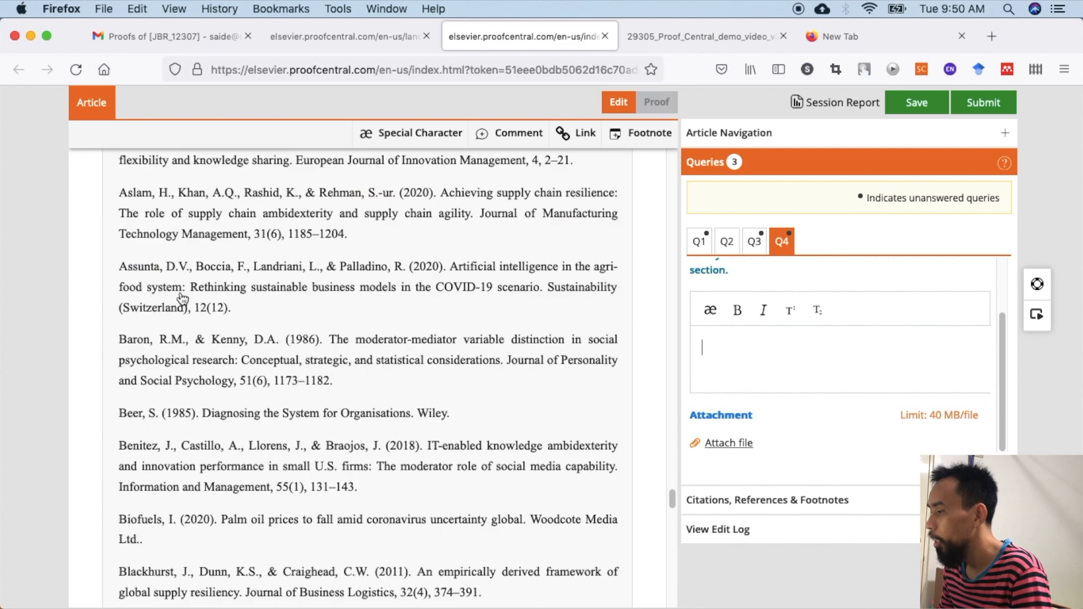
pyautogui.scroll(-20, 181, 292)
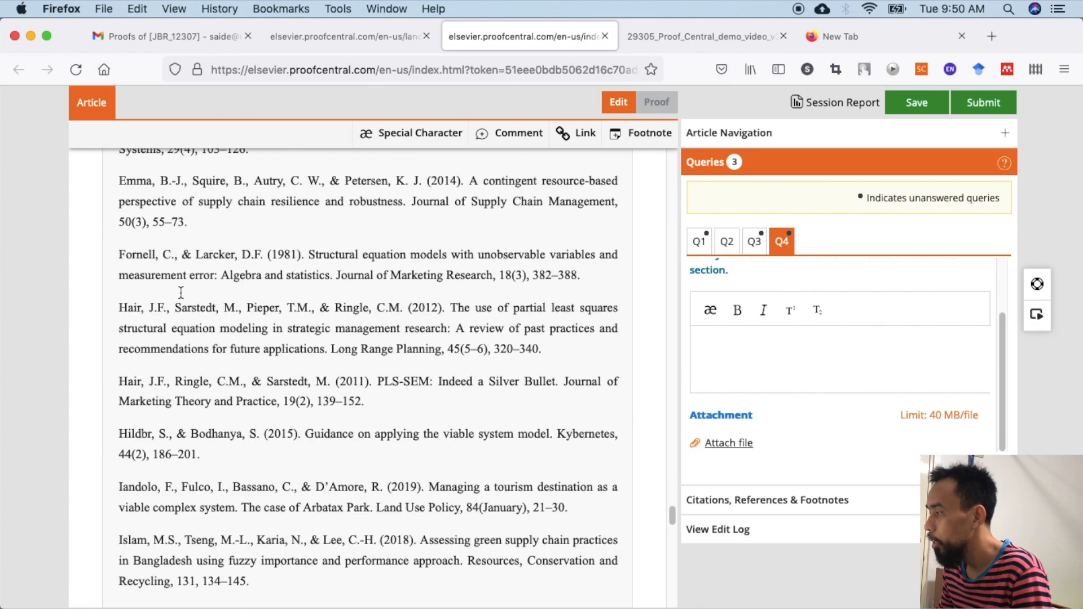
pyautogui.scroll(-15, 182, 298)
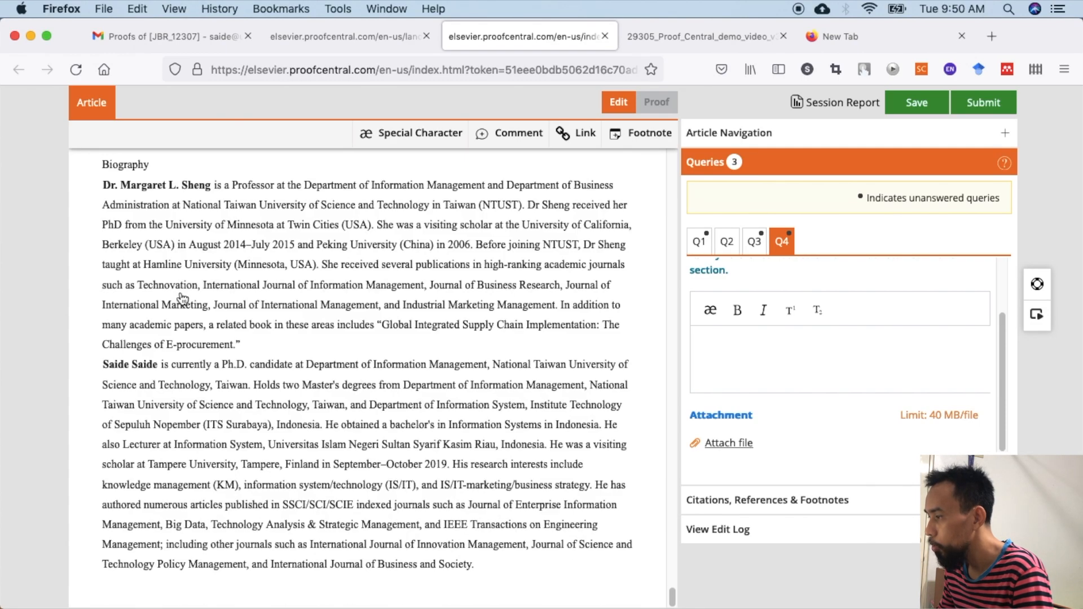
pyautogui.scroll(3, 181, 291)
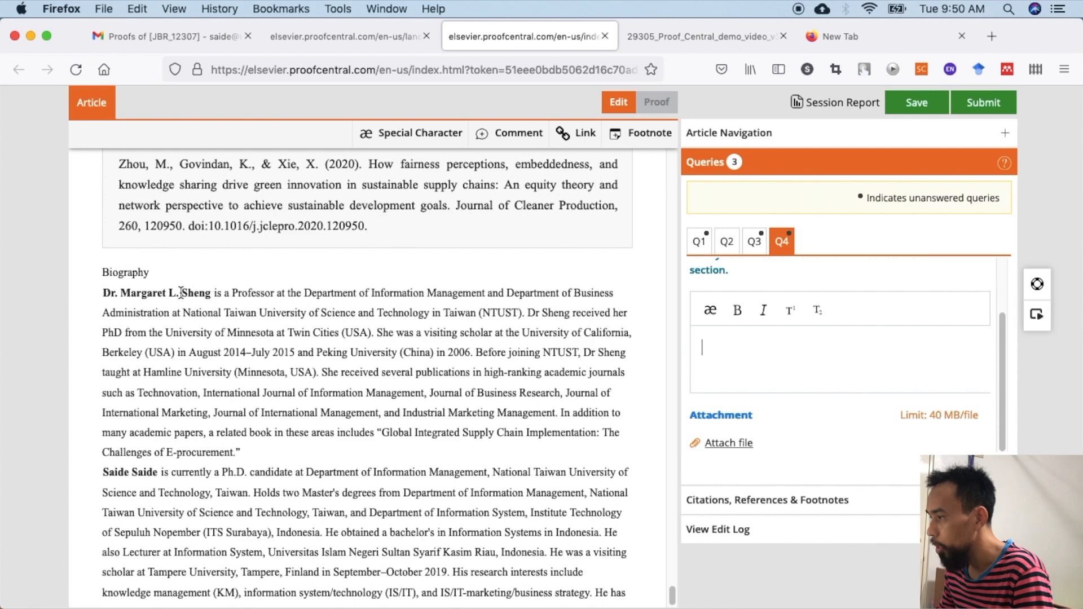
pyautogui.scroll(15, 181, 292)
pyautogui.scroll(-18, 288, 313)
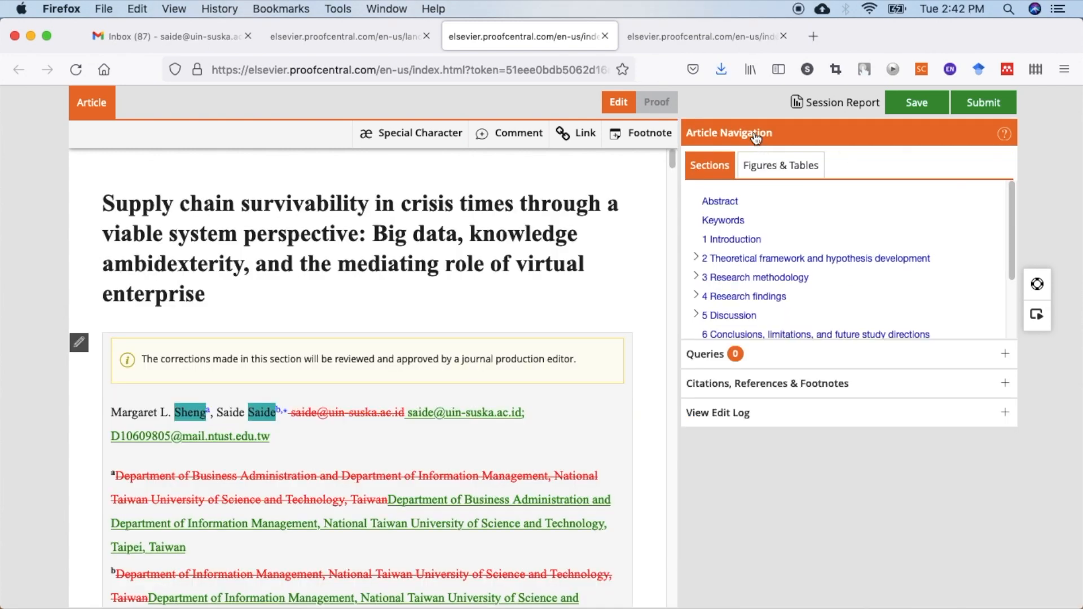
# - Reopen the article's queries and reread the No reply to Q1 about the article belonging to a Special Issue
pyautogui.click(738, 355)
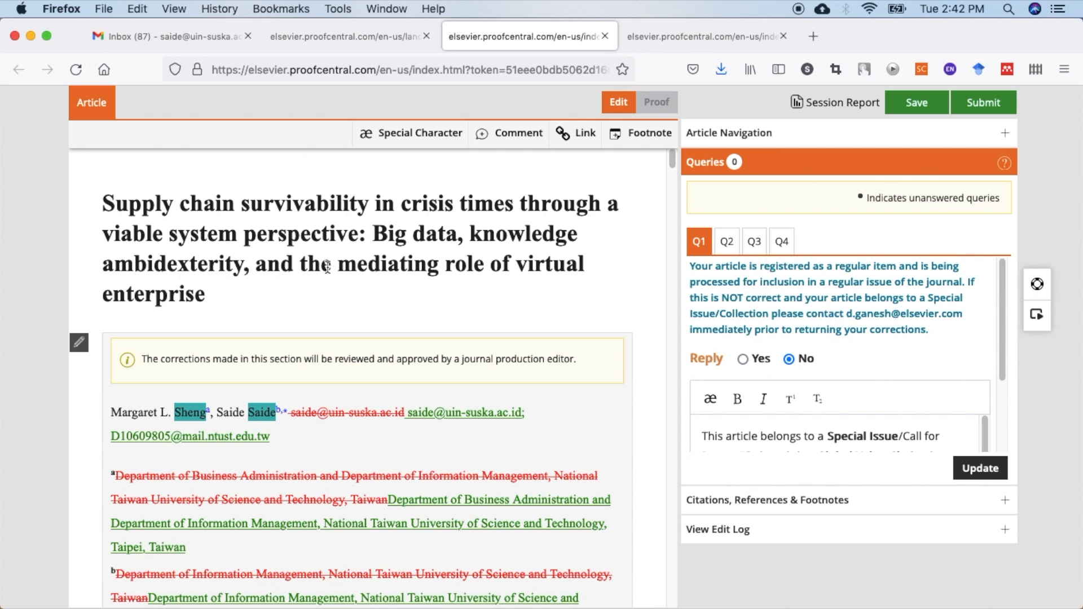
pyautogui.scroll(-1, 252, 251)
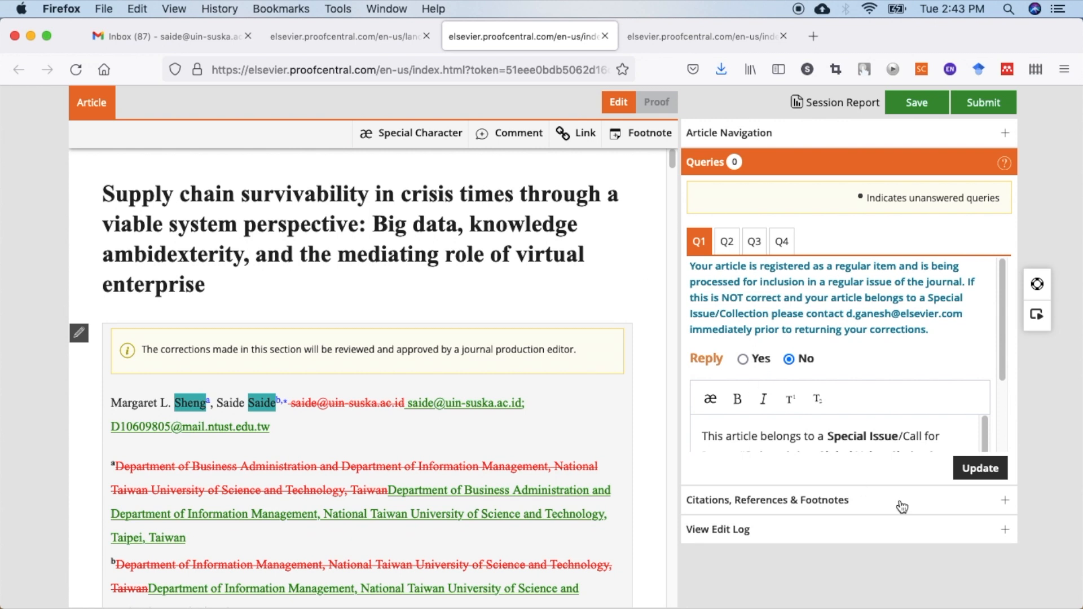
pyautogui.scroll(-2, 806, 440)
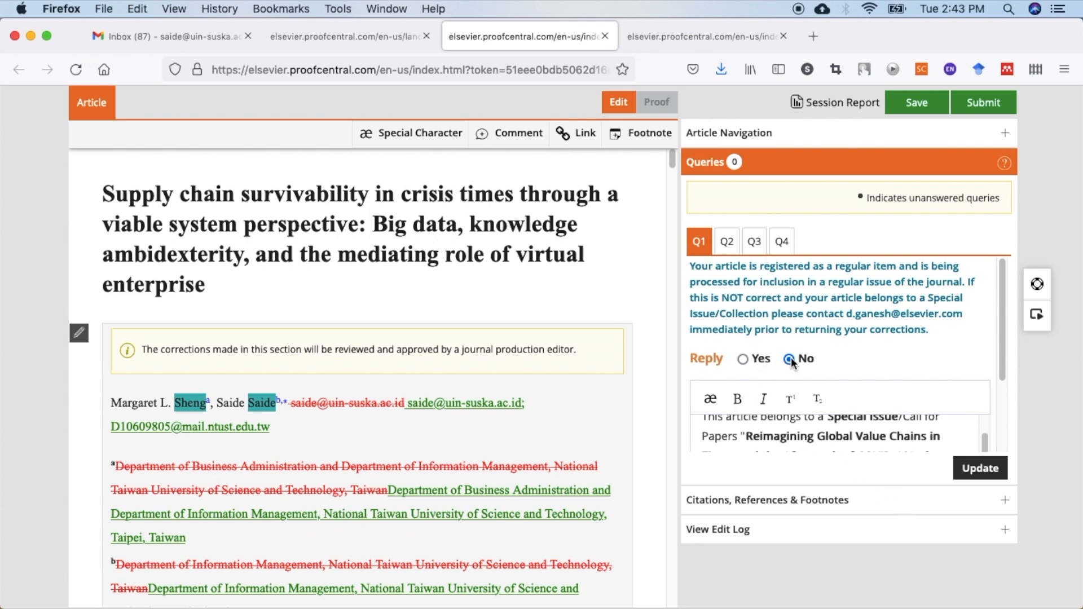
pyautogui.scroll(2, 799, 442)
pyautogui.scroll(-2, 799, 442)
pyautogui.scroll(2, 800, 441)
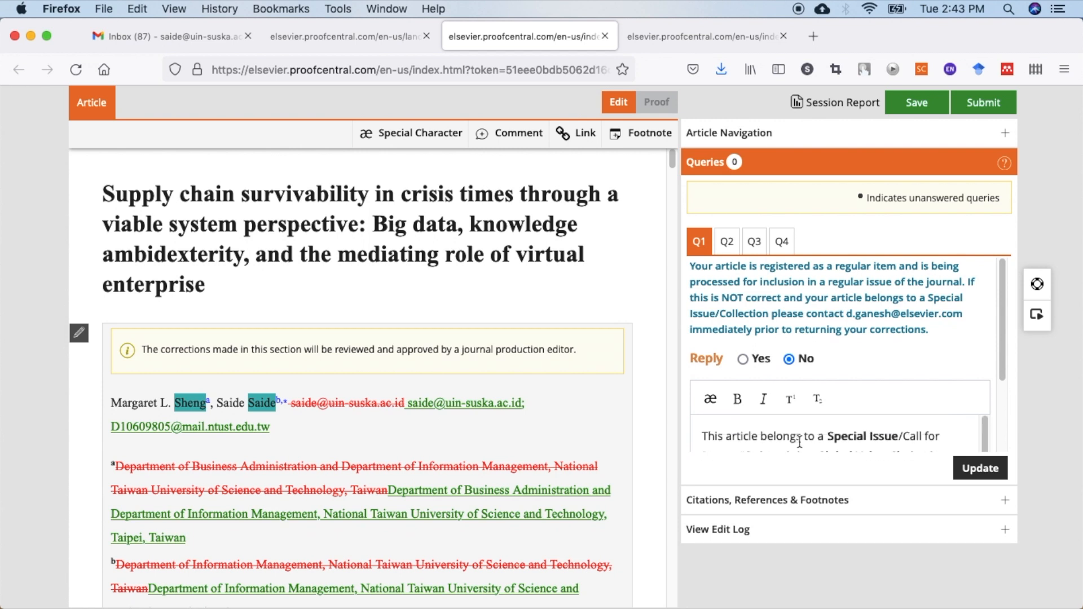
pyautogui.scroll(-2, 799, 440)
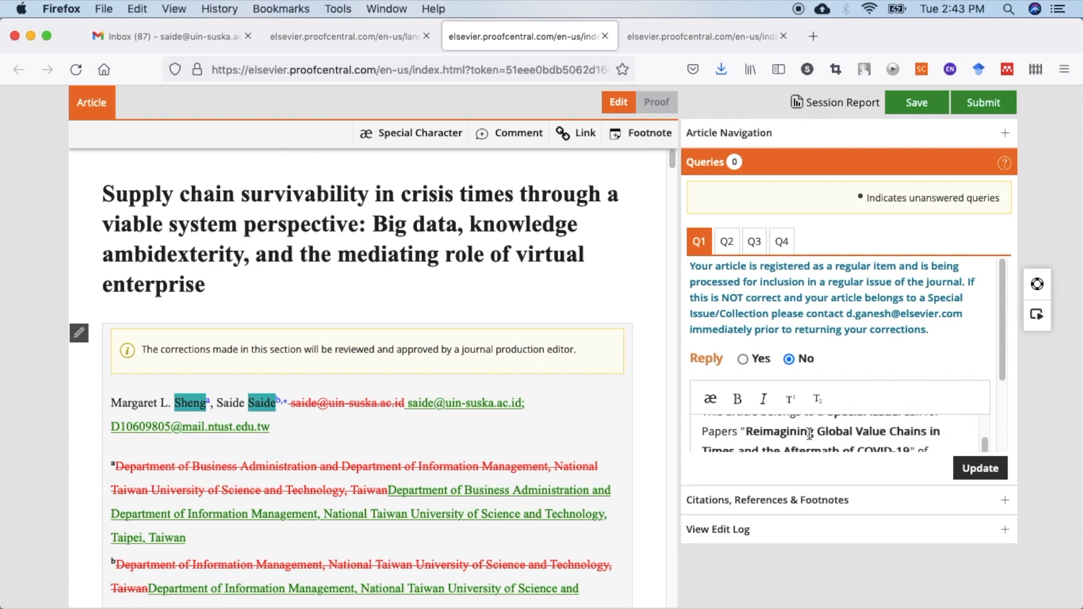
pyautogui.scroll(-4, 811, 433)
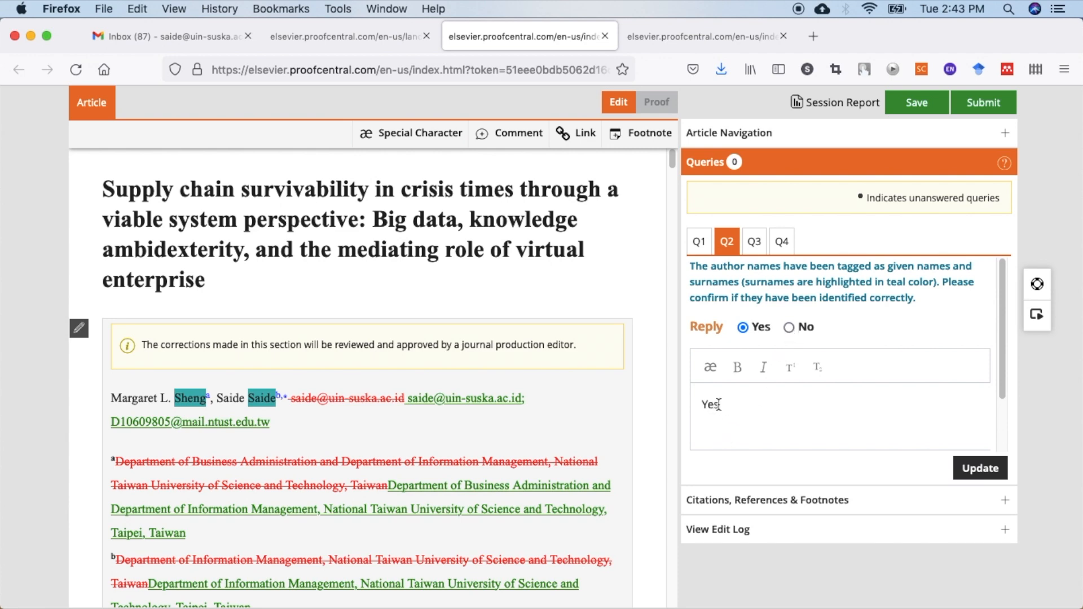
# - Review the saved replies to queries Q3 and Q4, and check Q4's reply against the Uncited references section
pyautogui.click(754, 241)
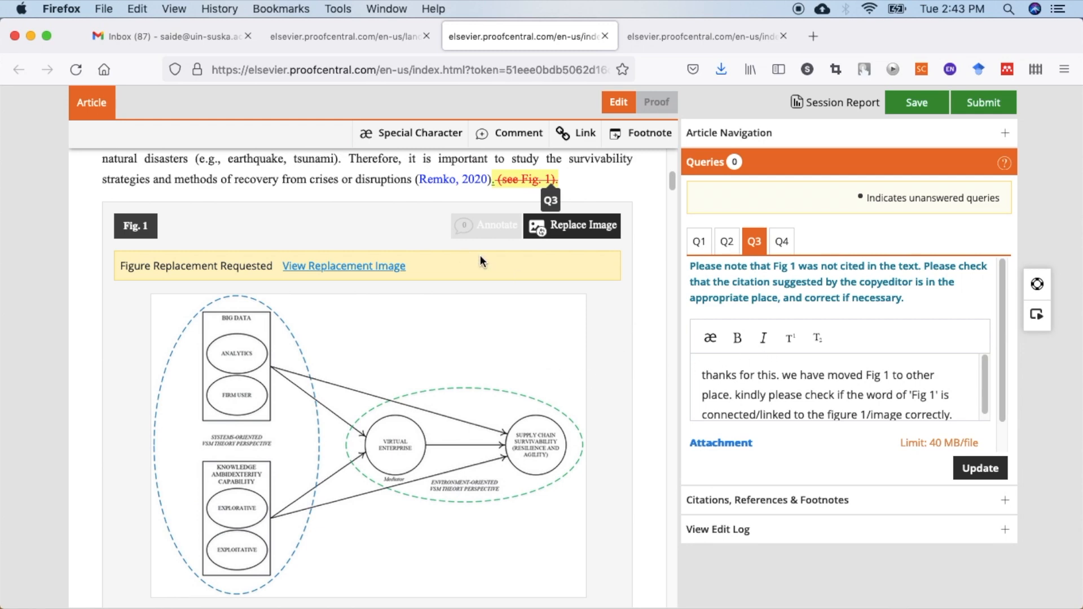
pyautogui.scroll(-2, 777, 392)
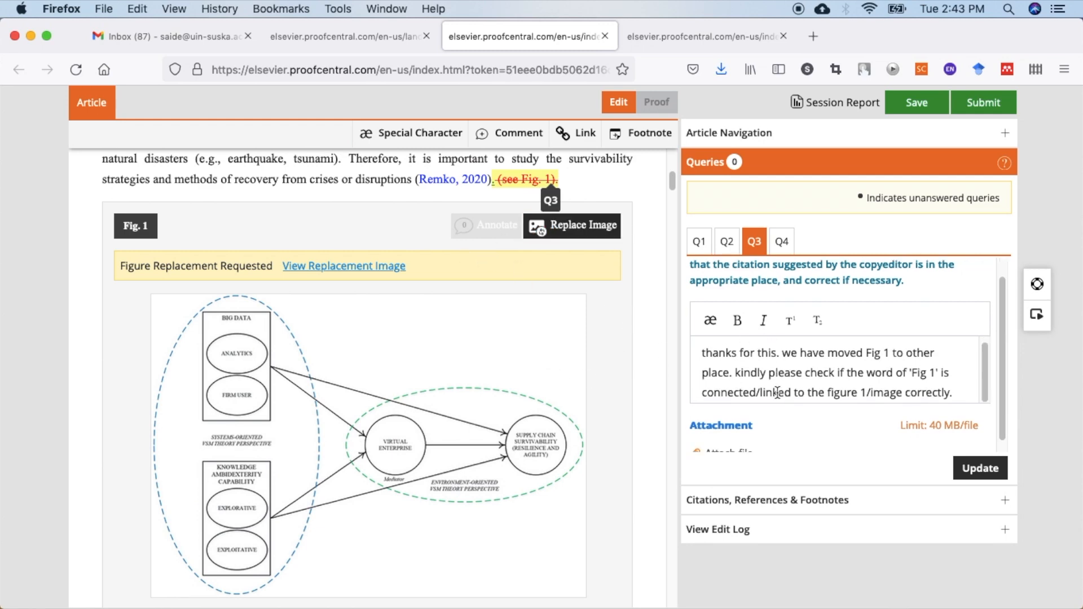
pyautogui.click(782, 241)
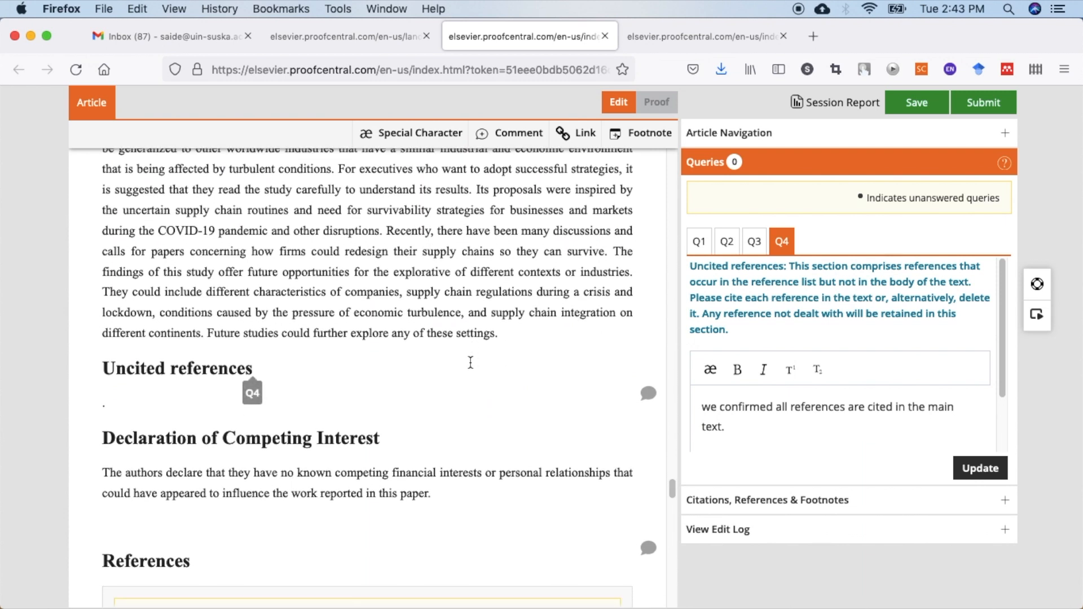
pyautogui.click(746, 428)
pyautogui.scroll(1, 487, 413)
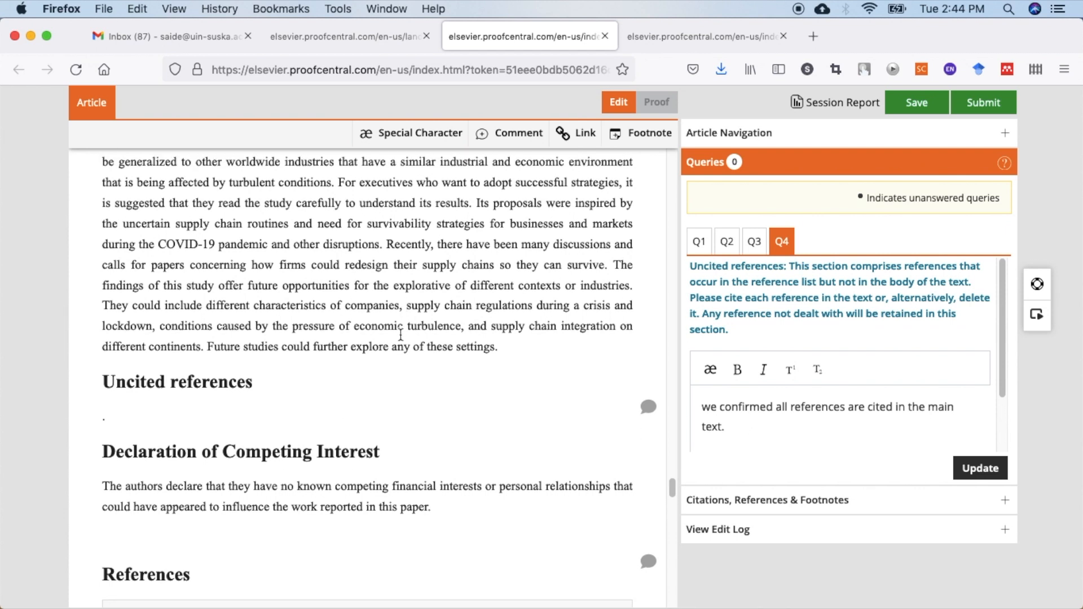
pyautogui.scroll(1, 449, 372)
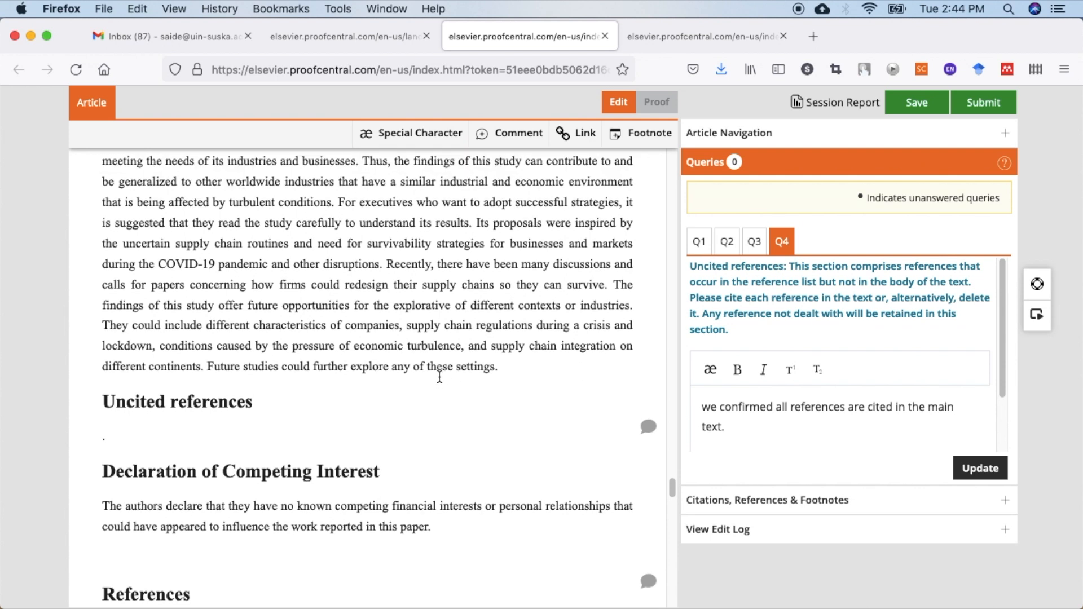
pyautogui.moveTo(109, 440); pyautogui.dragTo(101, 440)
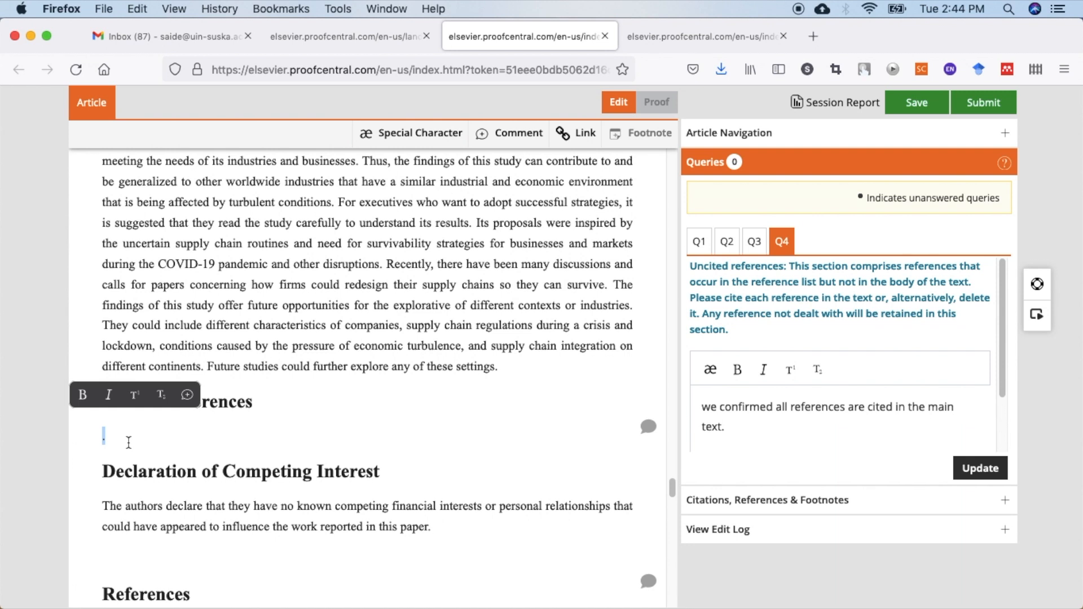
pyautogui.scroll(1, 129, 442)
pyautogui.click(258, 336)
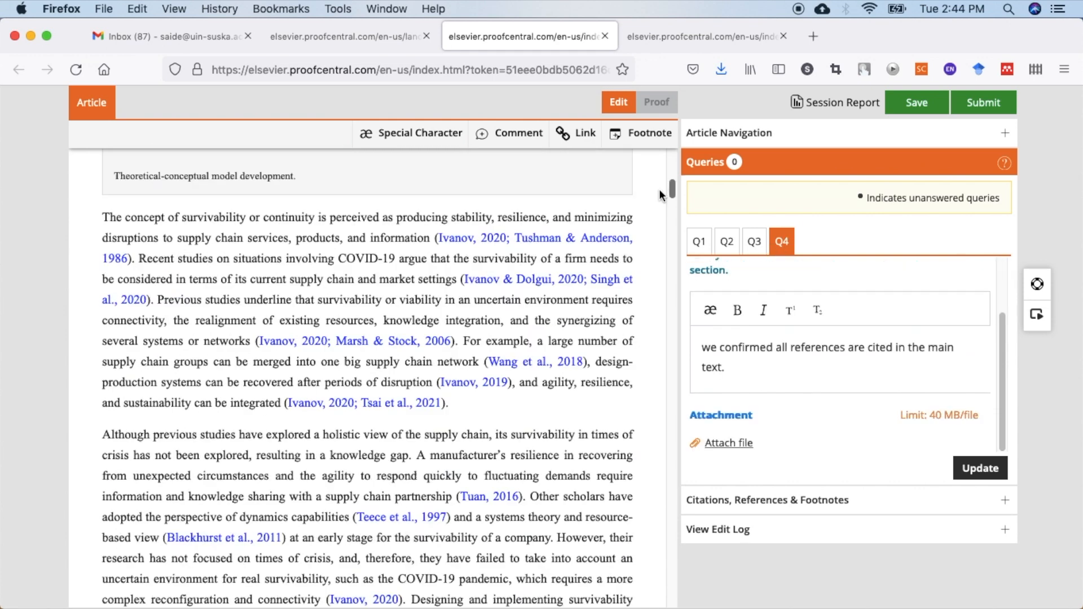
# - Skim the corrected article from its title through the hypotheses and results tables to the section 6 conclusions
pyautogui.moveTo(659, 188); pyautogui.dragTo(660, 164)
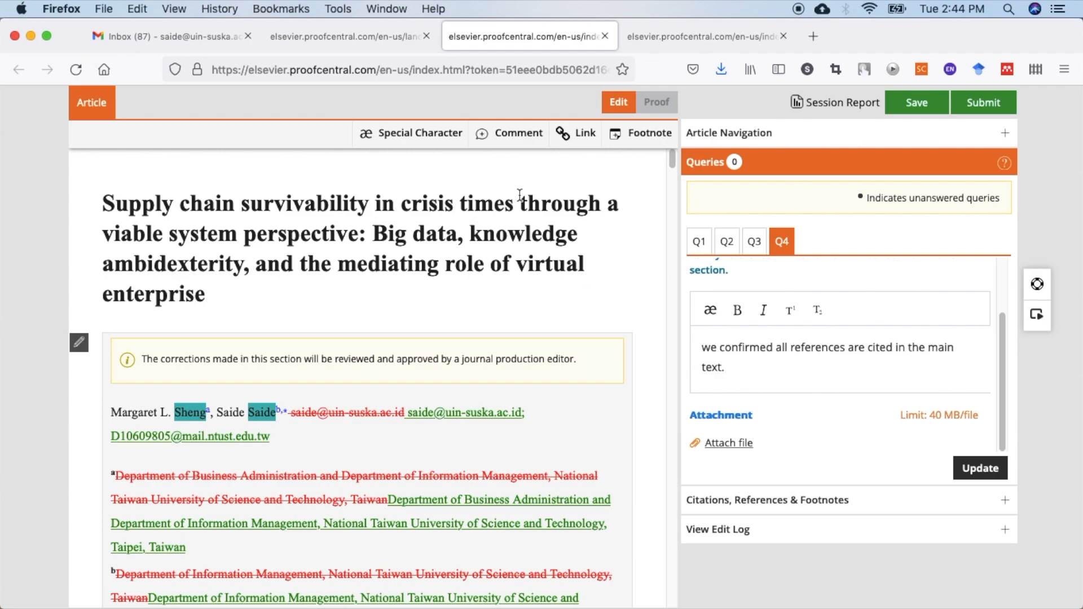
pyautogui.scroll(-20, 540, 383)
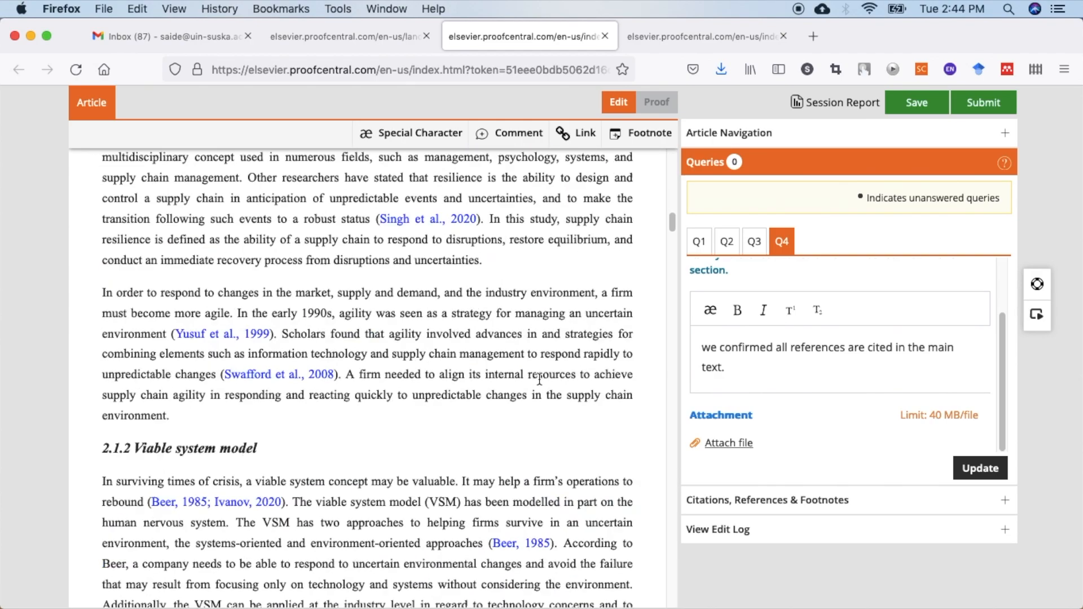
pyautogui.scroll(-20, 540, 379)
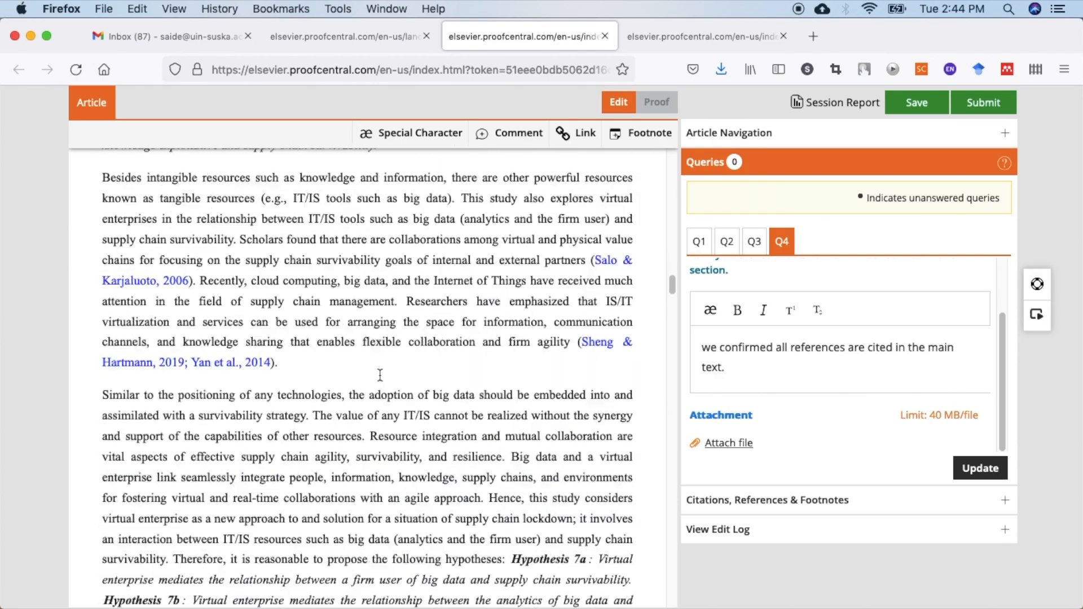
pyautogui.scroll(-20, 381, 375)
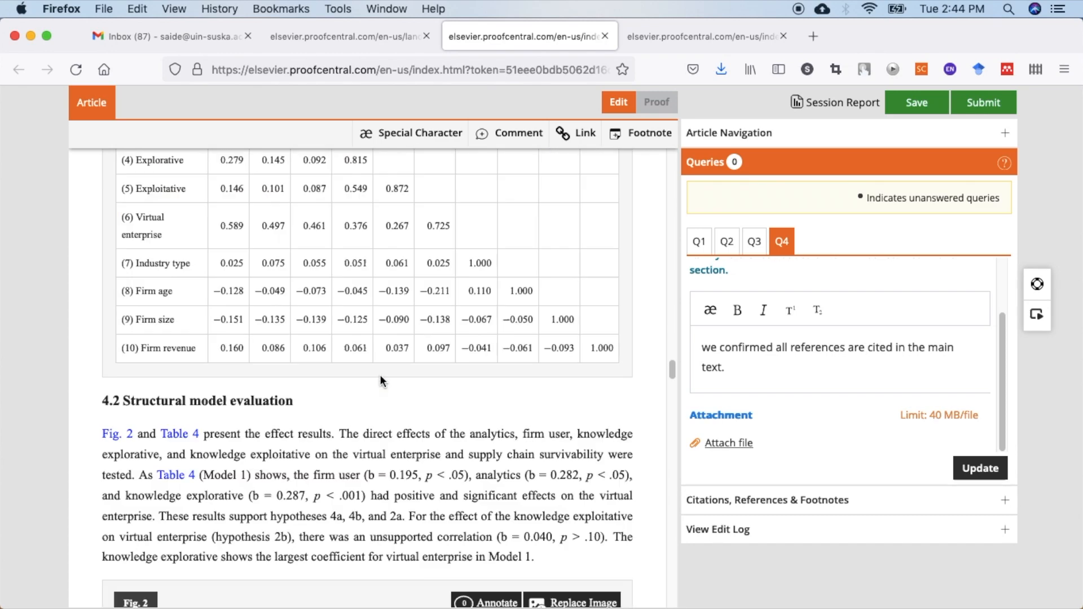
pyautogui.scroll(-20, 381, 376)
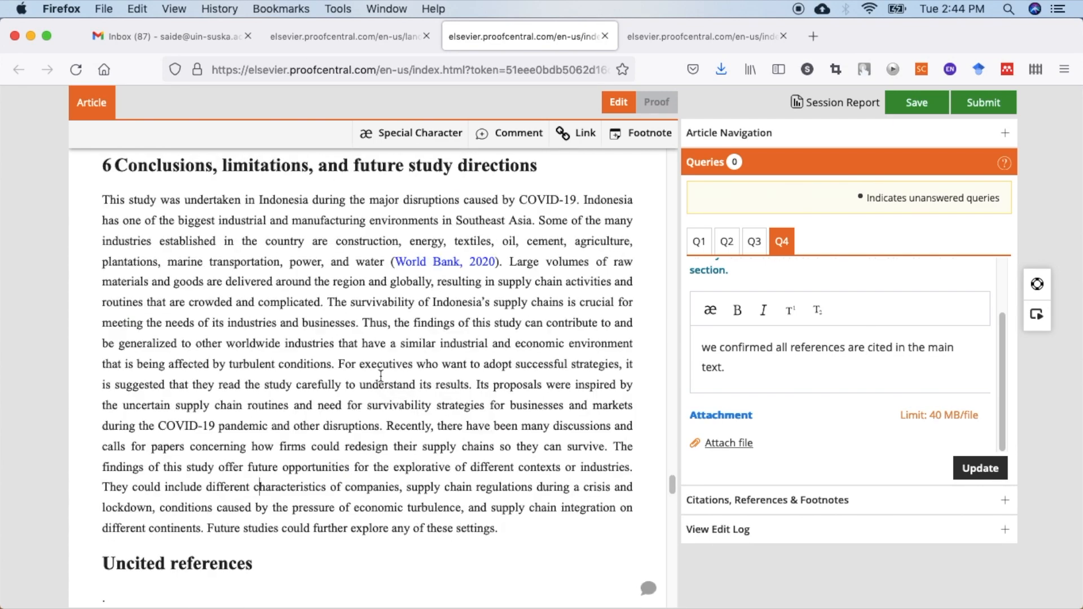
# - Open the comment attached to the Uncited references section, read its Acknowledgement request and close it without changes
pyautogui.click(652, 339)
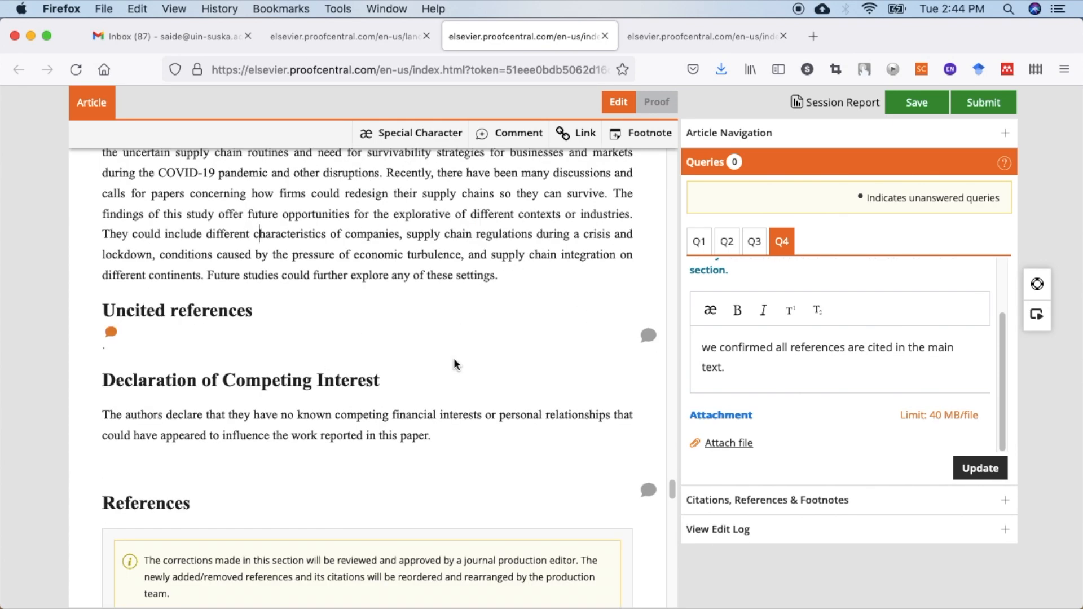
pyautogui.click(111, 332)
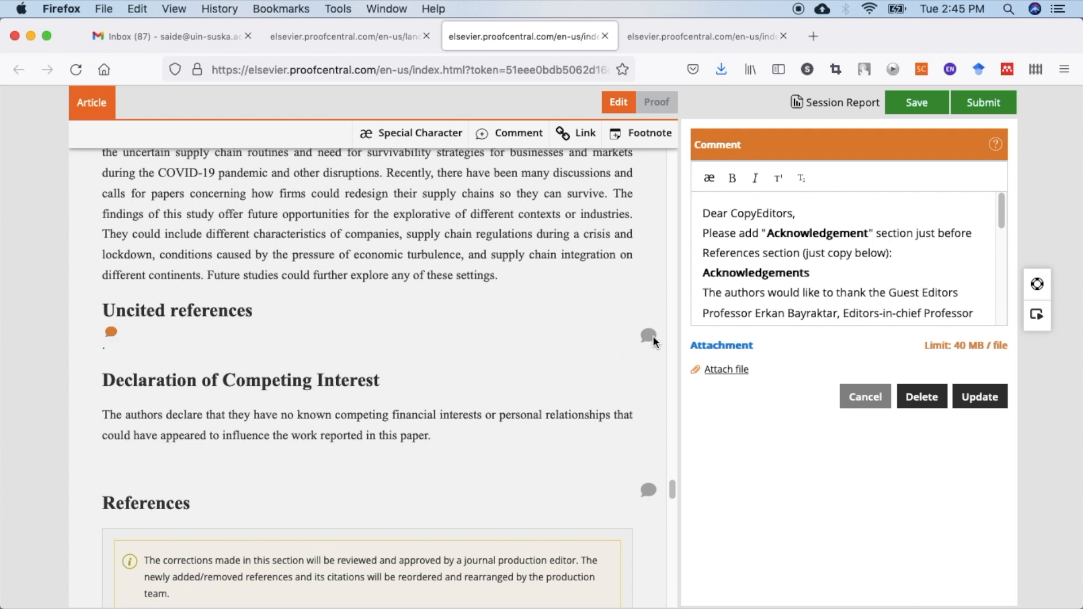
pyautogui.click(864, 397)
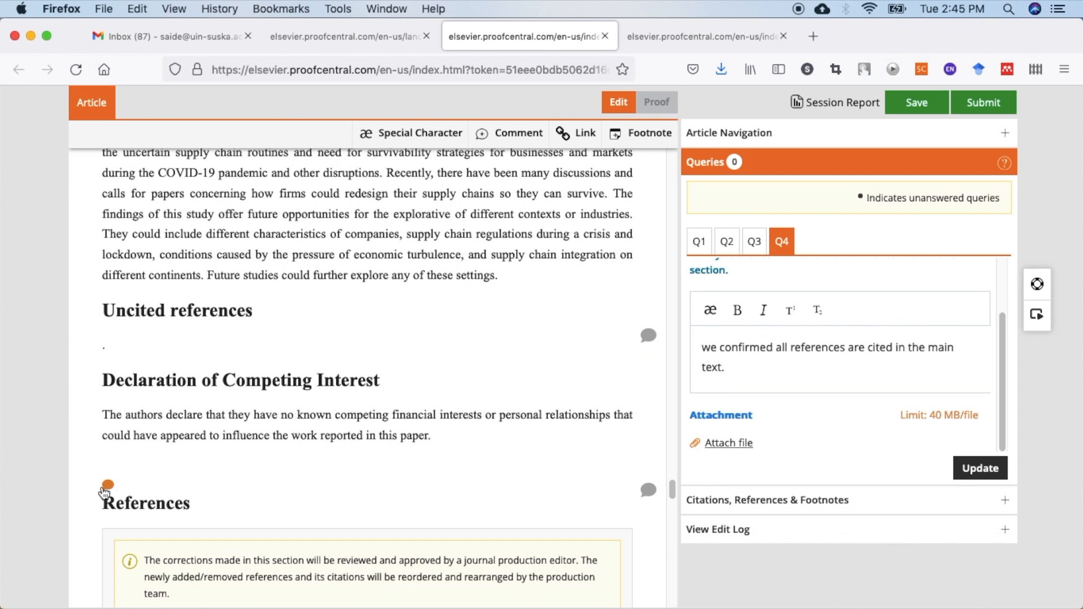
# - Open the comment above the References heading and read through its Acknowledgements text, including the grant funding and author affiliation, then close it without changes
pyautogui.click(425, 437)
pyautogui.click(252, 467)
pyautogui.click(635, 493)
pyautogui.click(646, 492)
pyautogui.click(109, 489)
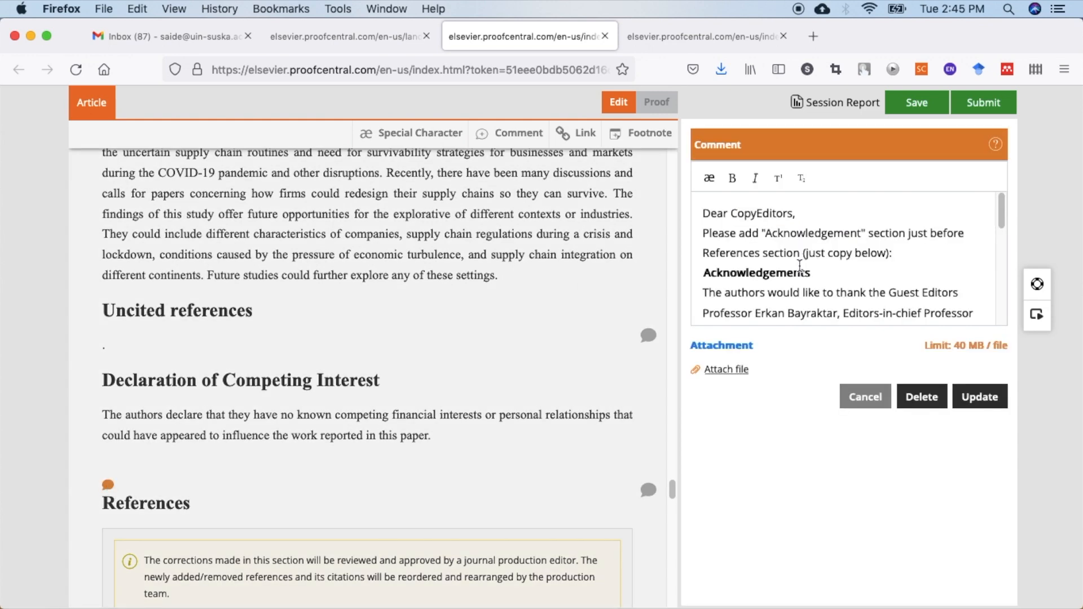
pyautogui.click(802, 250)
pyautogui.scroll(-3, 740, 303)
pyautogui.scroll(-1, 785, 255)
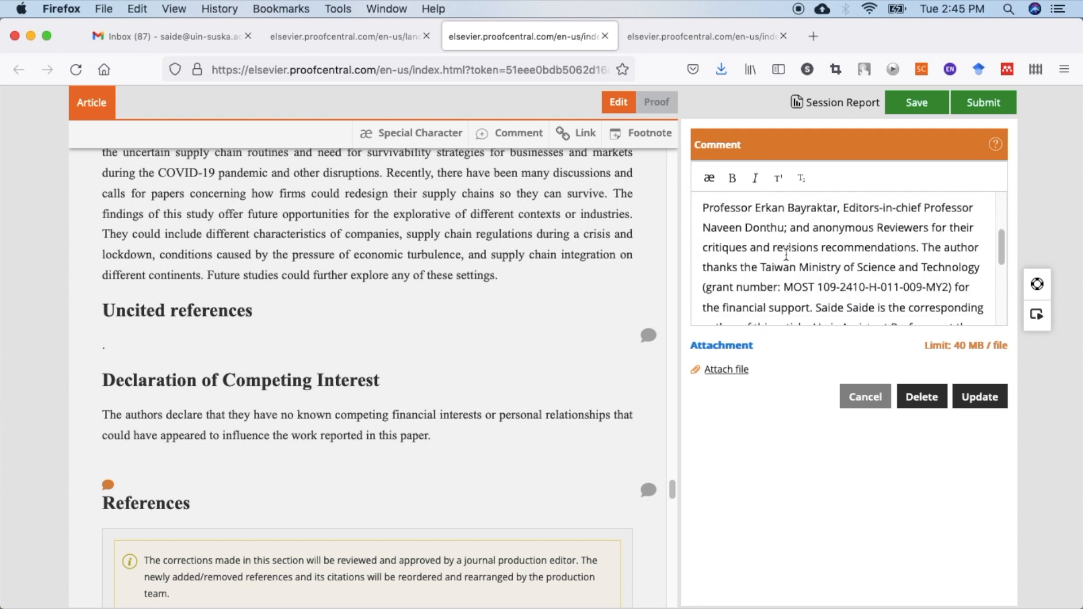
pyautogui.moveTo(968, 288); pyautogui.dragTo(748, 265)
pyautogui.scroll(2, 782, 217)
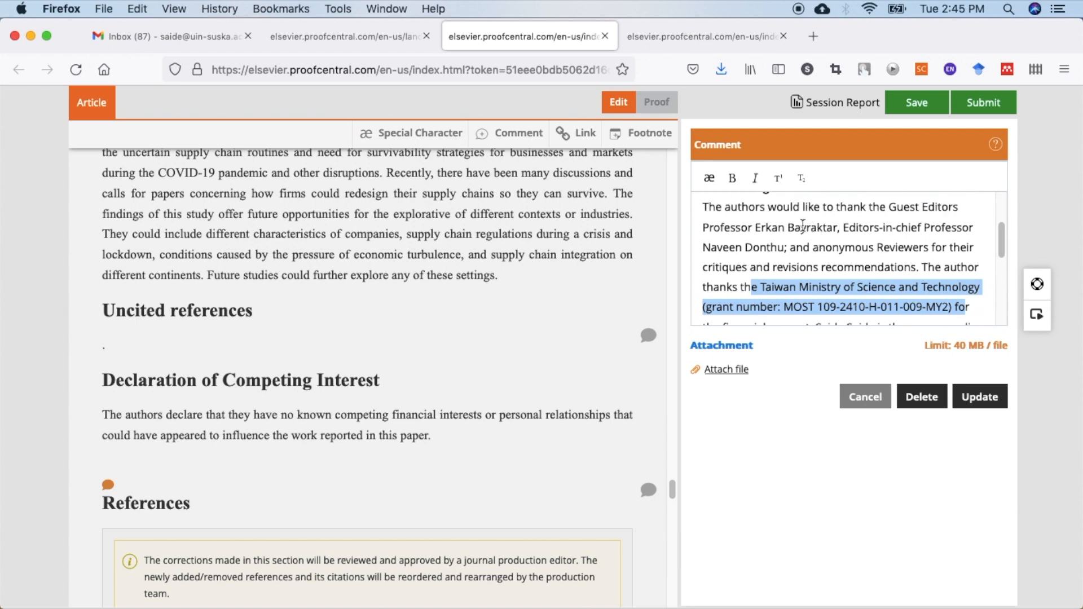
pyautogui.click(841, 246)
pyautogui.scroll(-5, 870, 247)
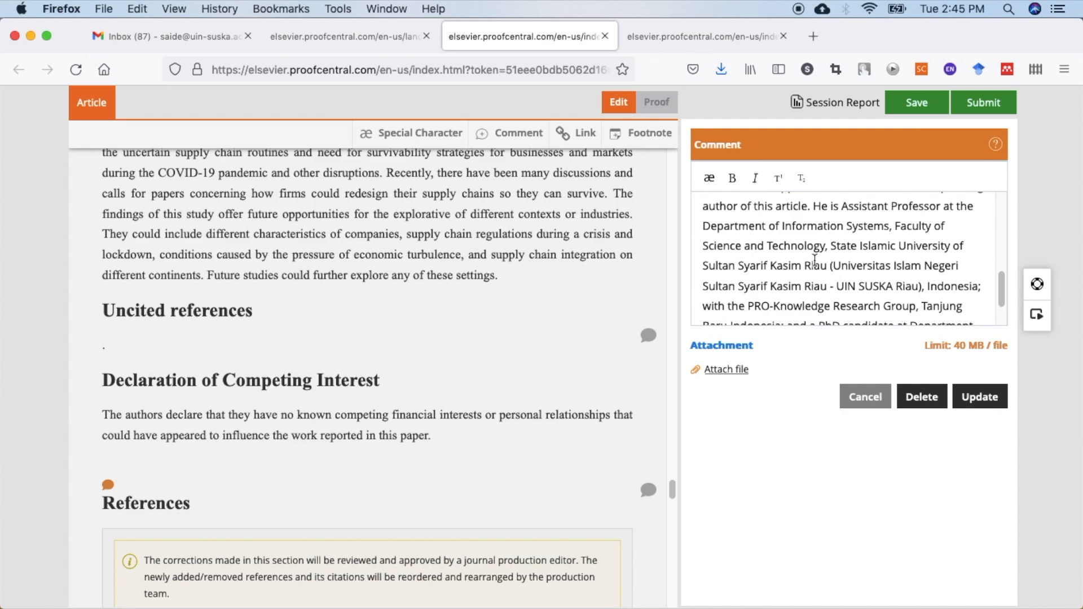
pyautogui.click(859, 391)
# - Save the corrections from the article's title page and generate the page proof
pyautogui.scroll(-20, 445, 350)
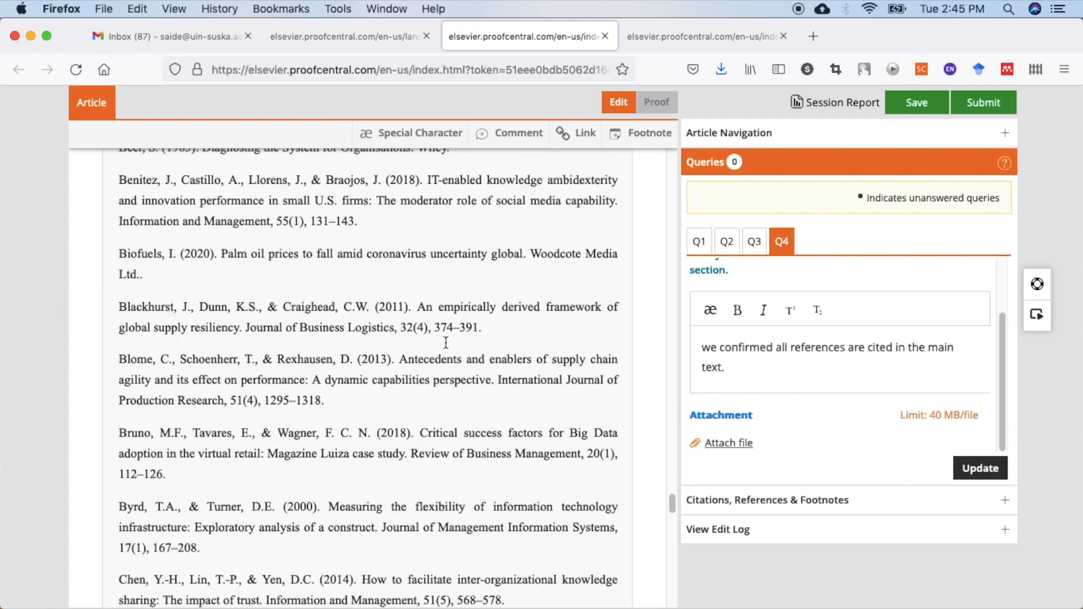
pyautogui.scroll(15, 447, 335)
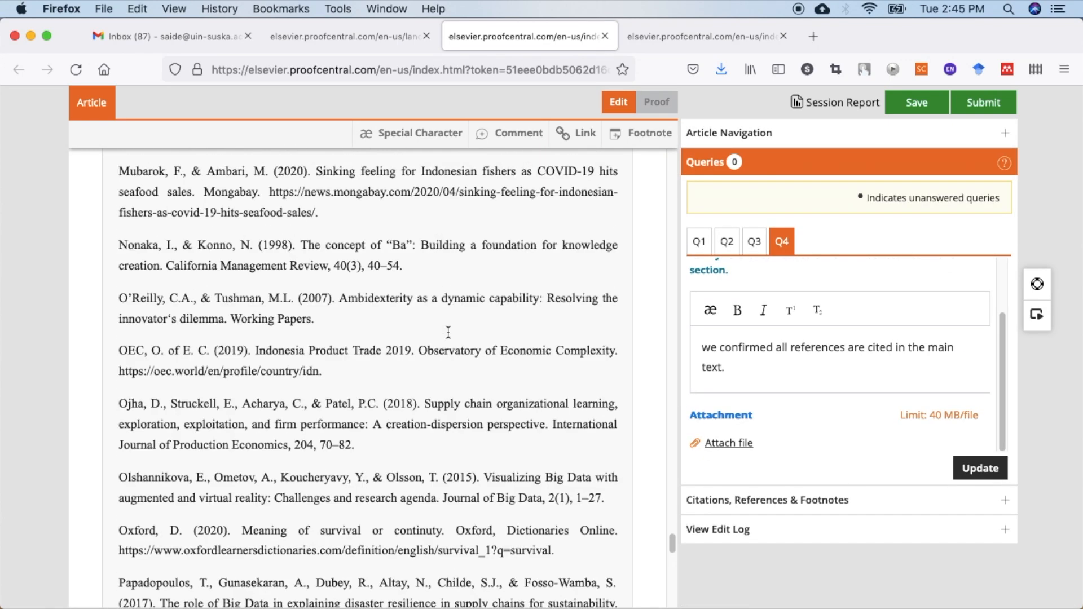
pyautogui.moveTo(673, 536); pyautogui.dragTo(659, 158)
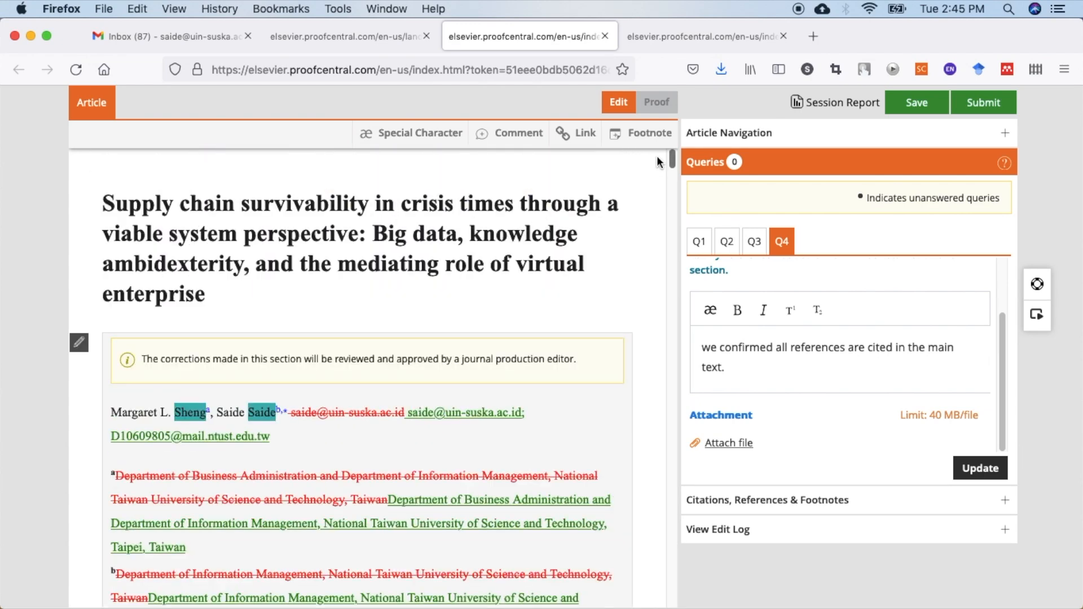
pyautogui.click(917, 110)
pyautogui.scroll(-1, 322, 433)
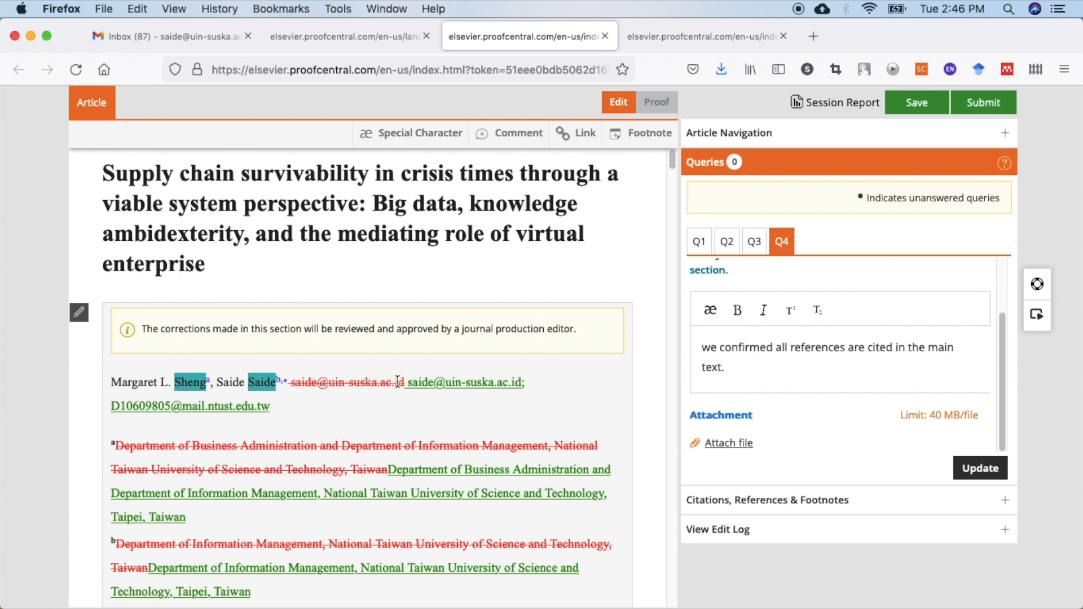
pyautogui.scroll(1, 362, 339)
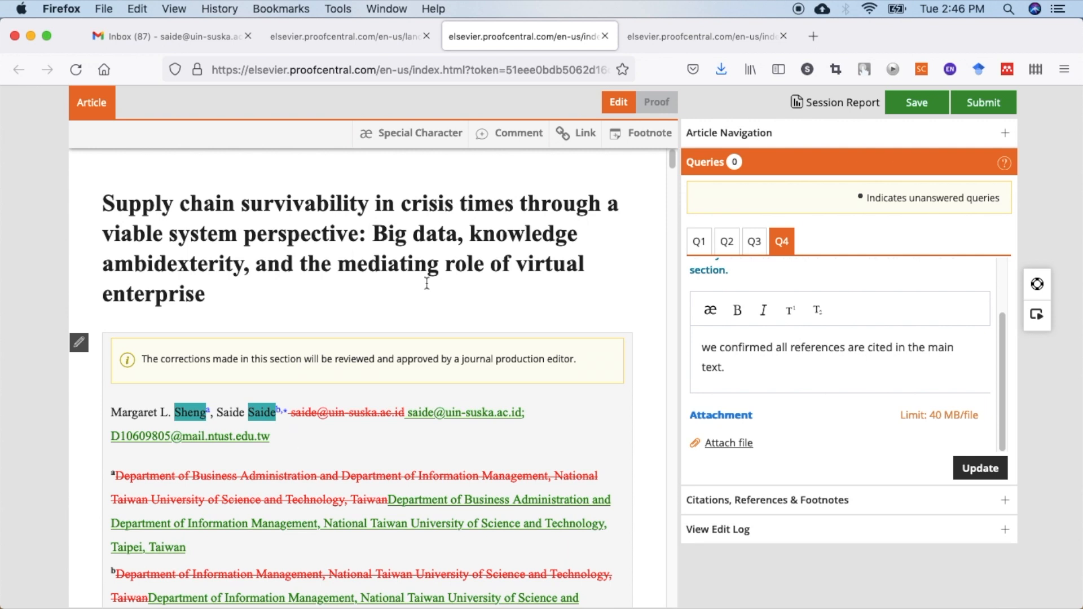
pyautogui.click(657, 103)
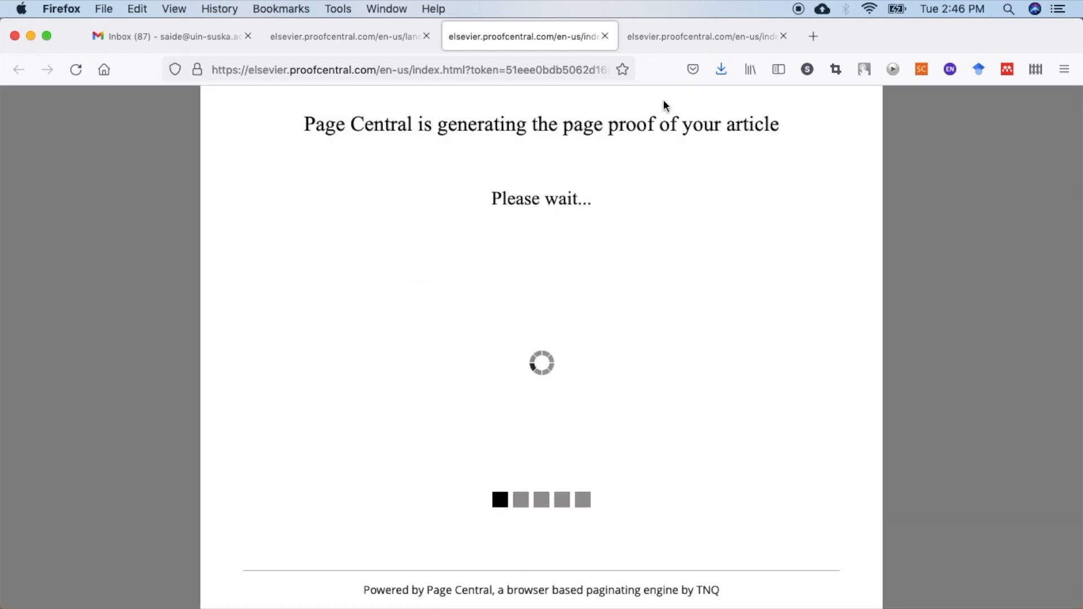
# - Check the title, affiliations, abstract and corresponding author footnote in the page proof that is already open
pyautogui.click(658, 39)
pyautogui.scroll(20, 527, 305)
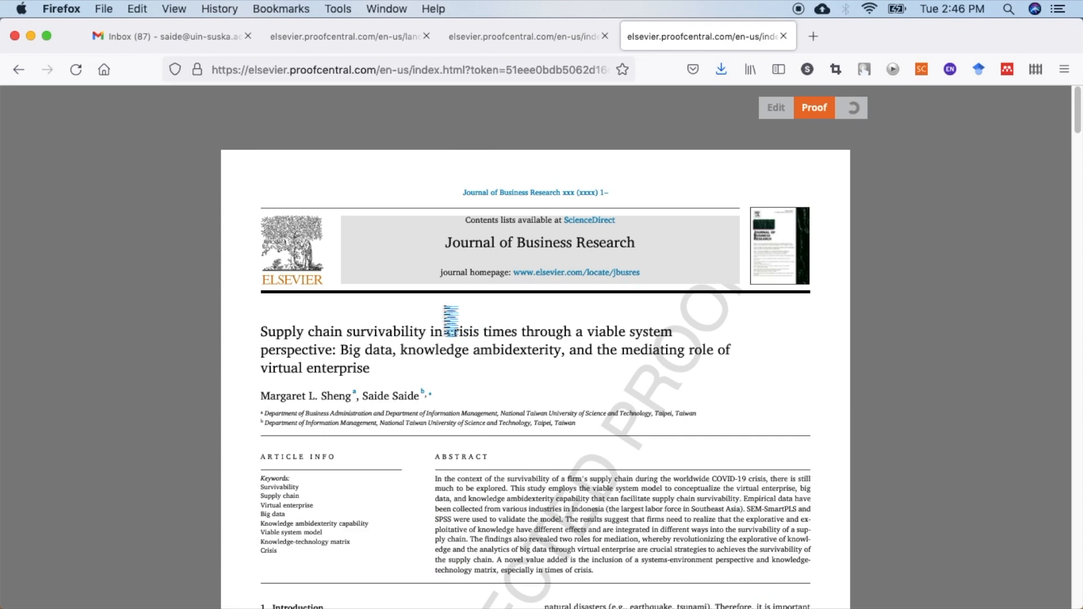
pyautogui.scroll(-1, 385, 385)
pyautogui.scroll(-5, 385, 386)
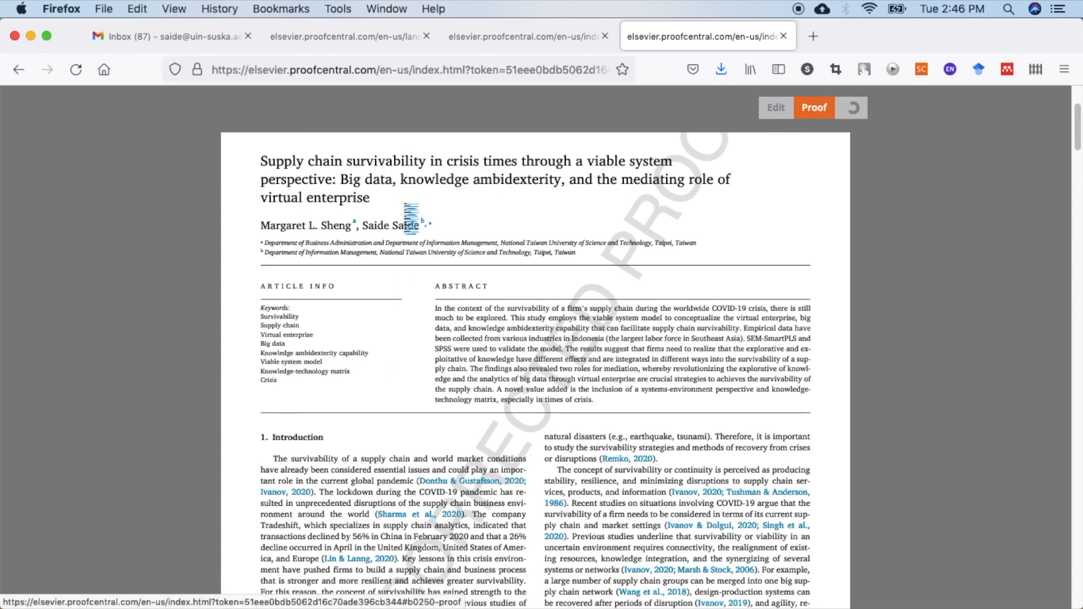
pyautogui.scroll(-1, 412, 262)
pyautogui.scroll(-15, 412, 268)
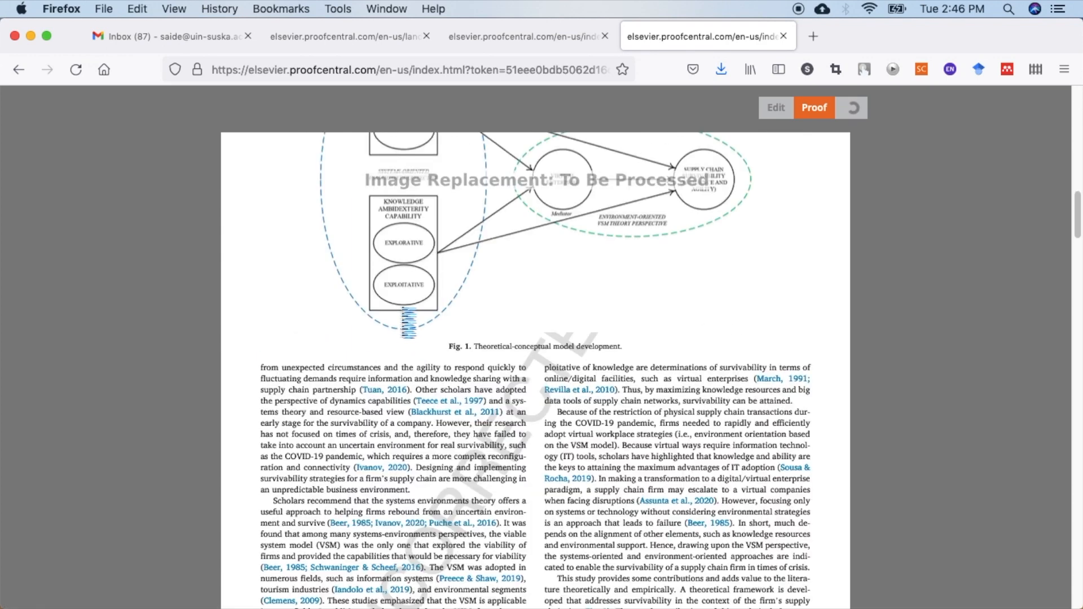
pyautogui.scroll(8, 403, 333)
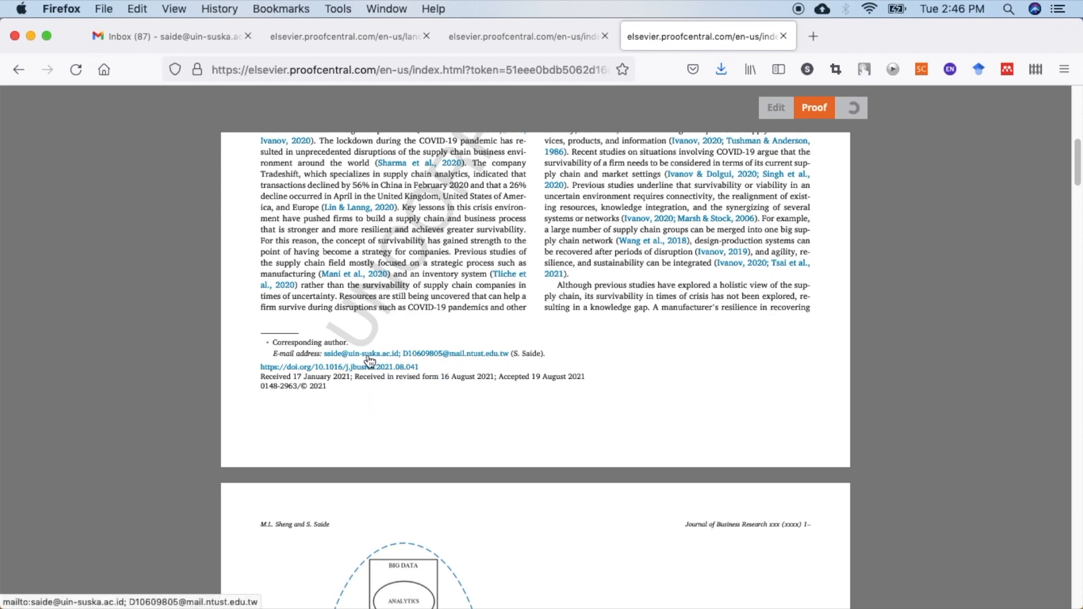
pyautogui.scroll(10, 373, 363)
pyautogui.scroll(-15, 377, 370)
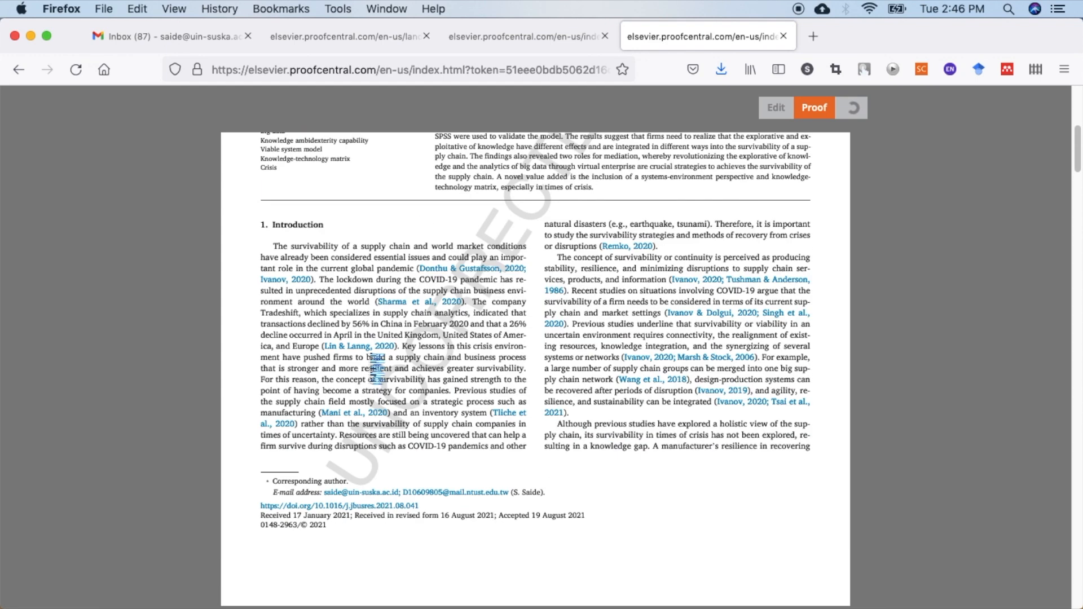
pyautogui.scroll(15, 375, 370)
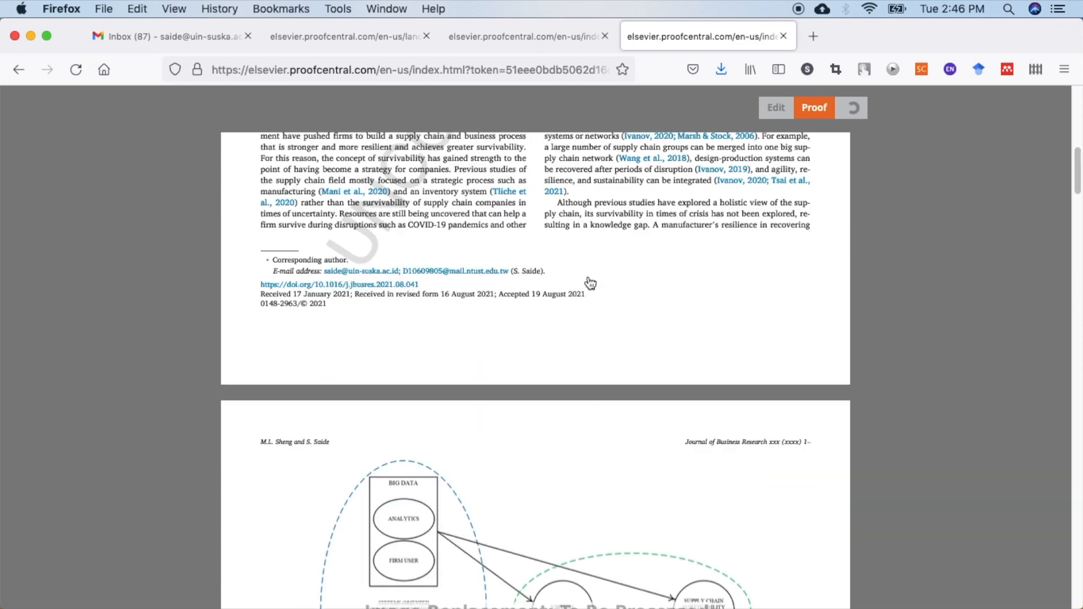
pyautogui.scroll(-1, 631, 344)
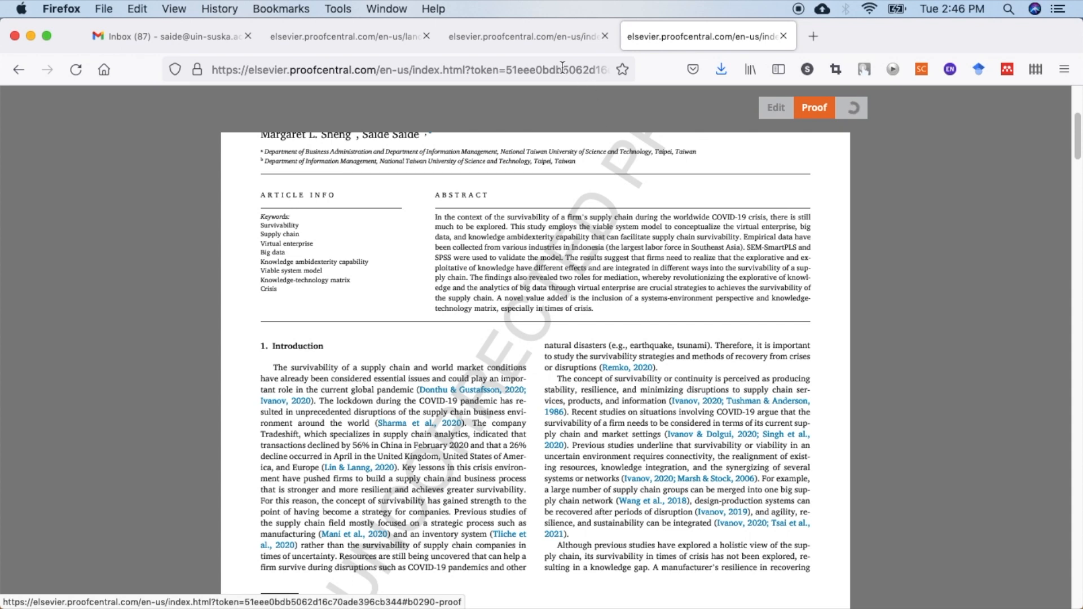
# - Check on the new page proof's generation, and examine Fig. 1 and its citation in the open proof
pyautogui.click(507, 42)
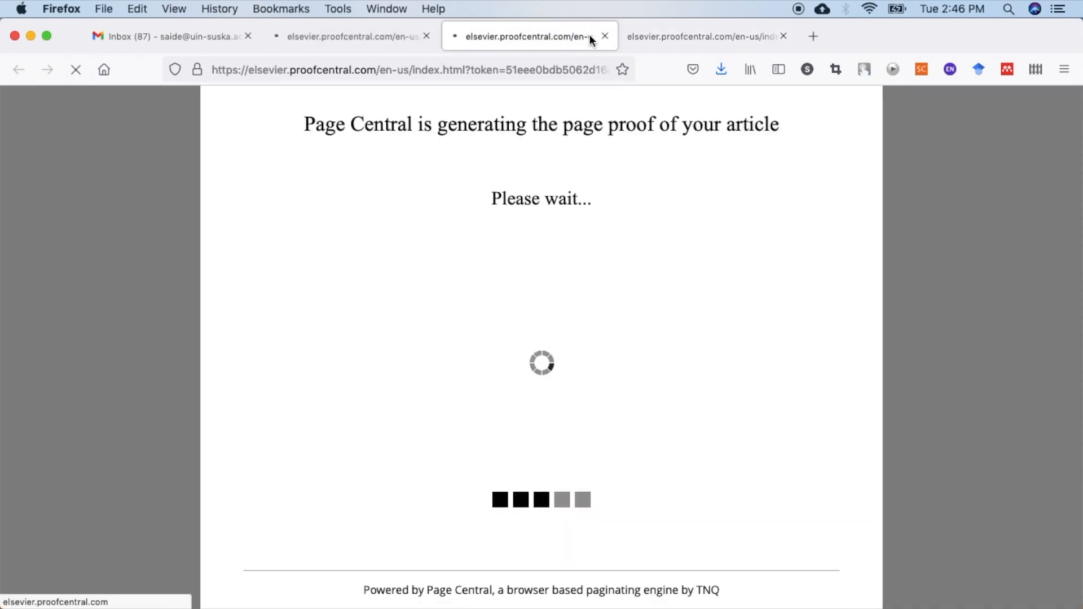
pyautogui.click(668, 37)
pyautogui.scroll(-5, 506, 405)
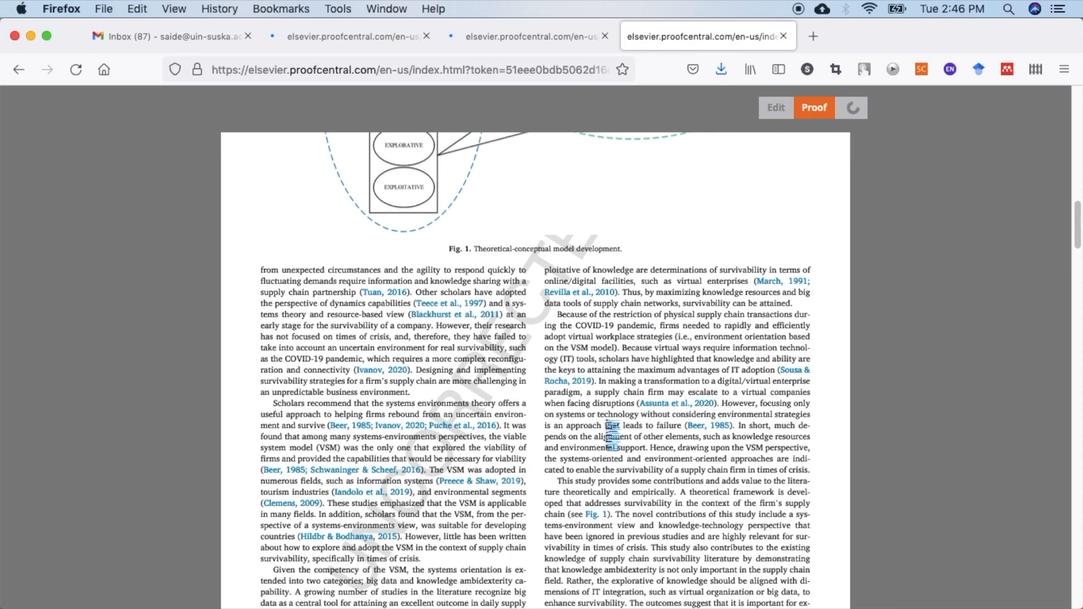
pyautogui.scroll(-2, 612, 510)
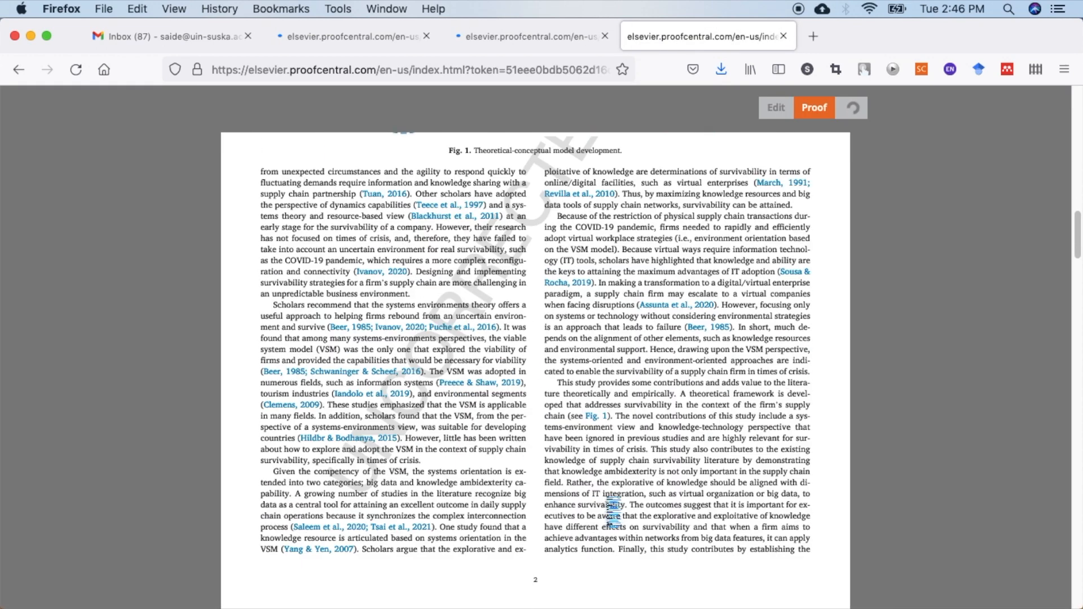
pyautogui.click(599, 418)
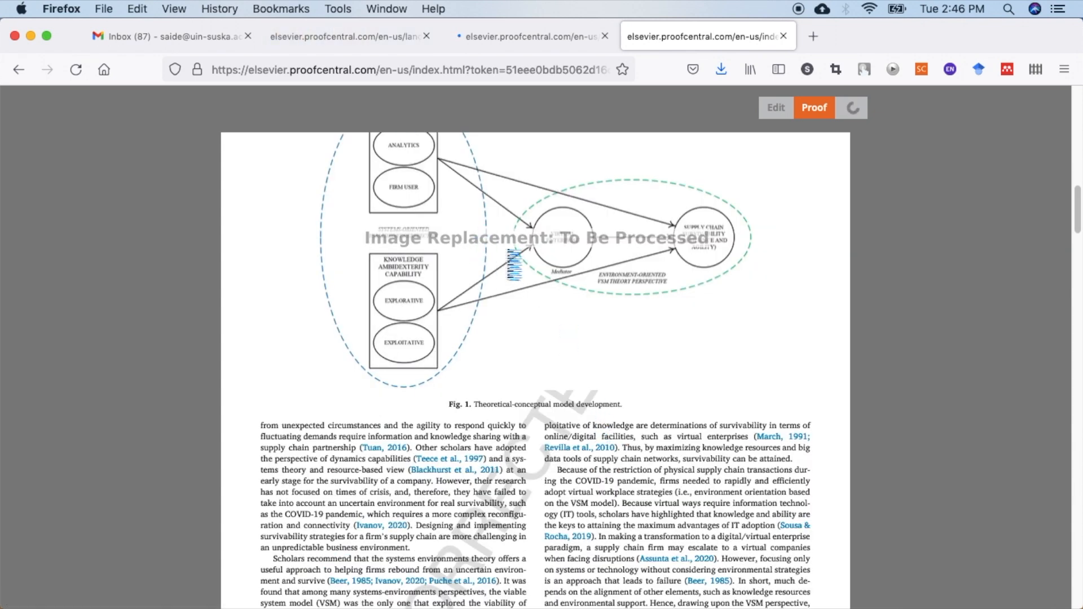
# - Skim the open page proof from page 2 through the hypotheses to section 3.2 Instrument measurement and return to its beginning
pyautogui.click(510, 39)
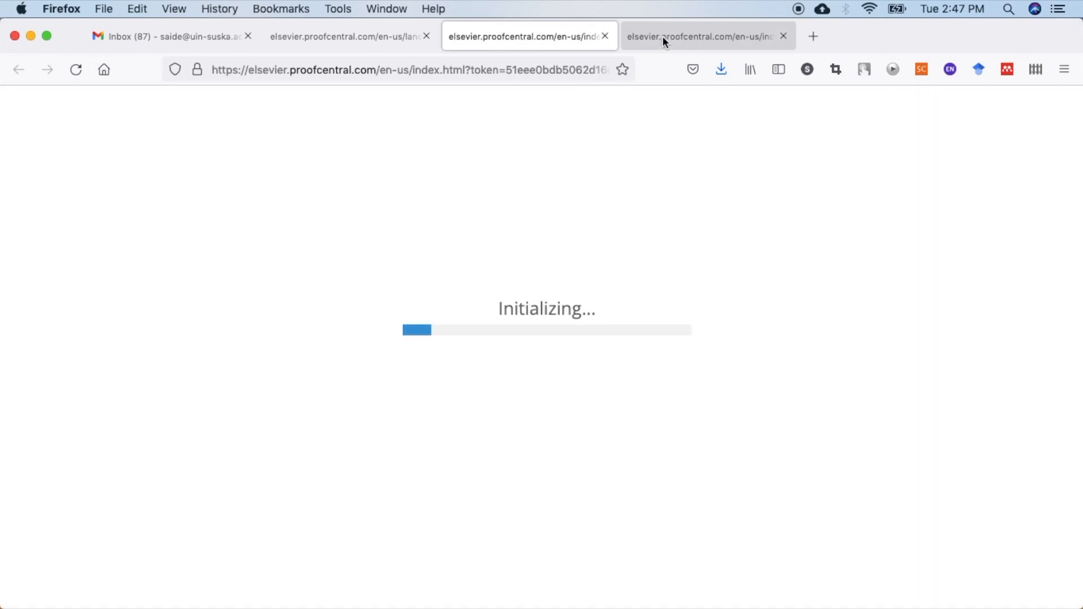
pyautogui.click(668, 37)
pyautogui.scroll(-15, 628, 234)
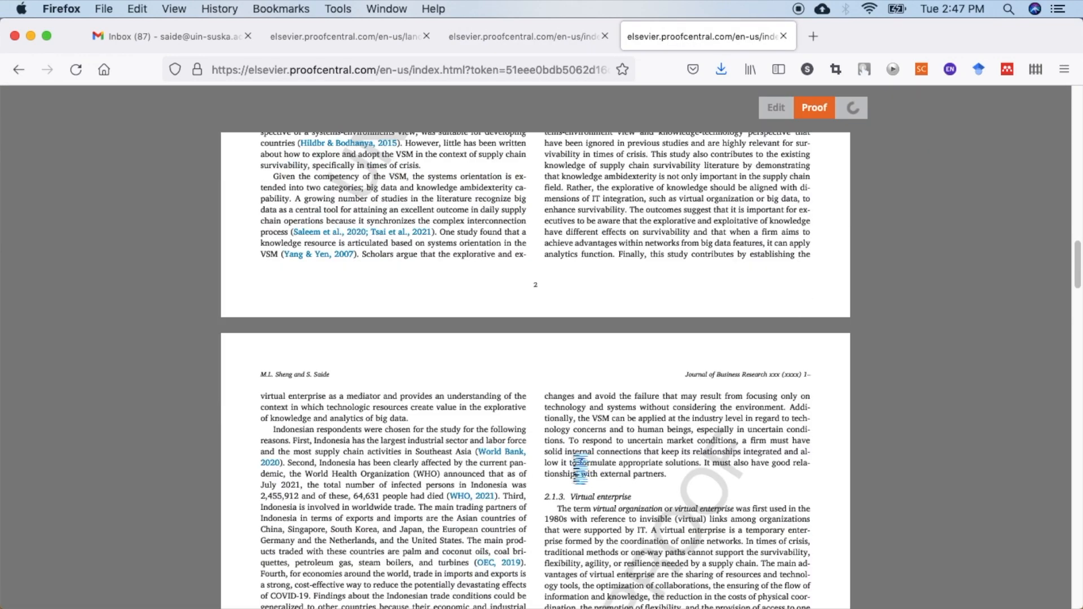
pyautogui.scroll(-10, 629, 234)
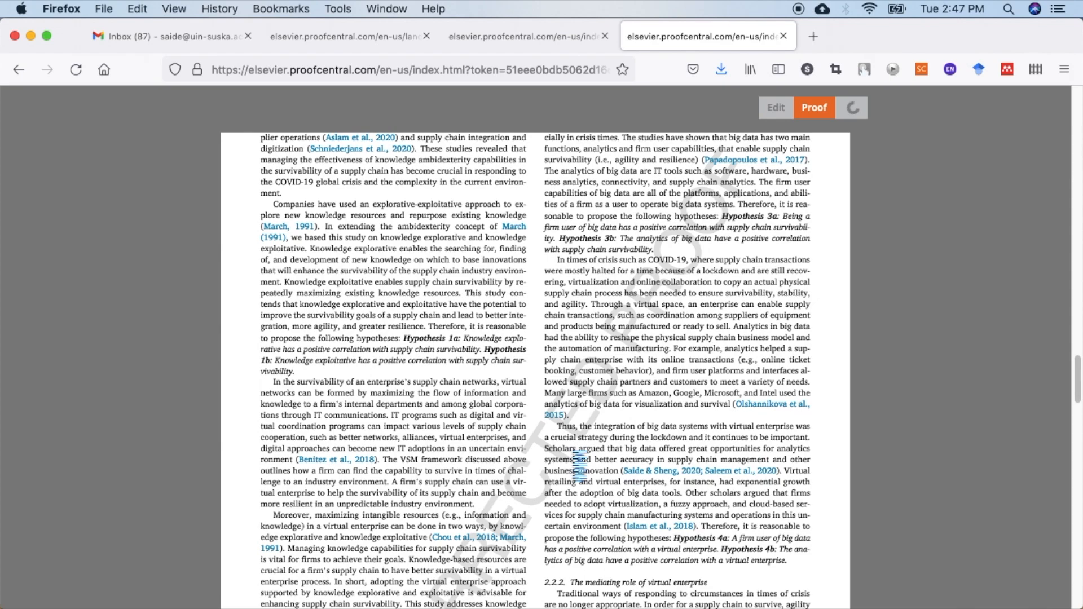
pyautogui.scroll(-10, 579, 465)
pyautogui.scroll(-10, 561, 460)
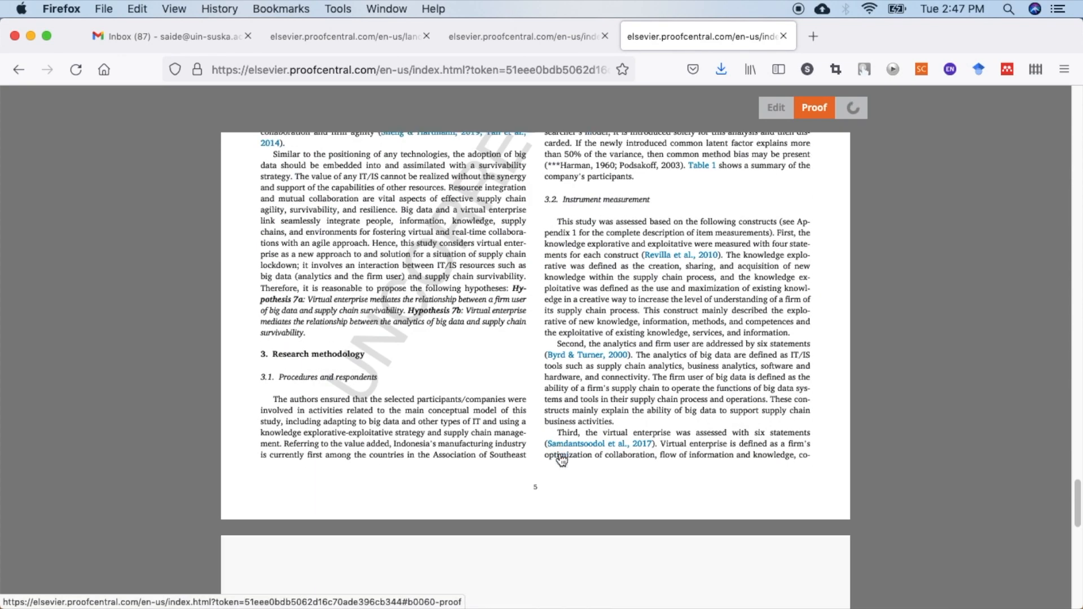
pyautogui.scroll(8, 555, 454)
pyautogui.scroll(4, 560, 459)
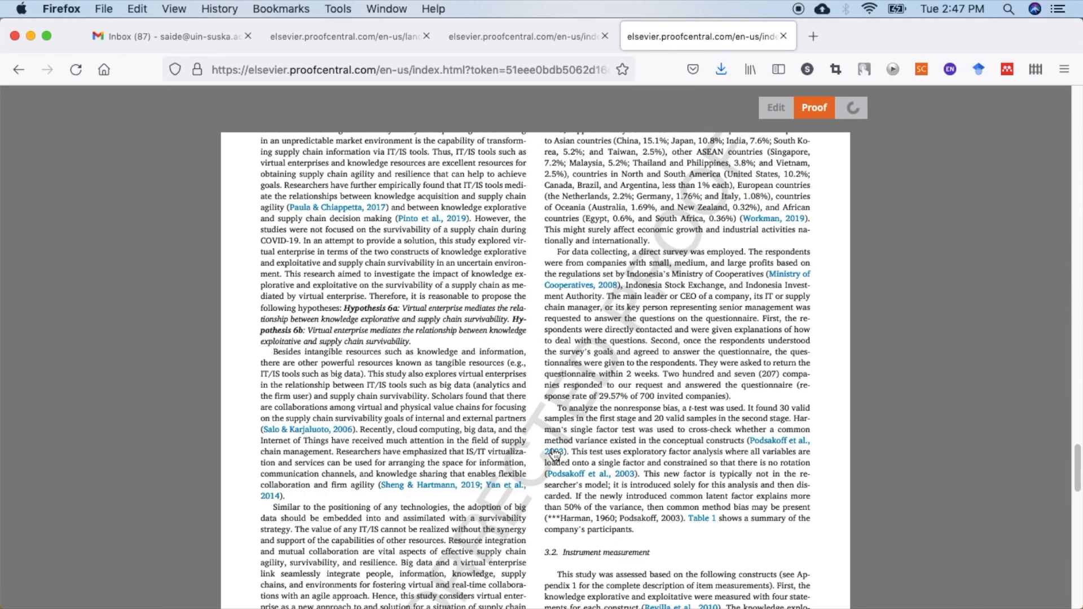
pyautogui.scroll(-7, 550, 457)
pyautogui.scroll(1, 544, 454)
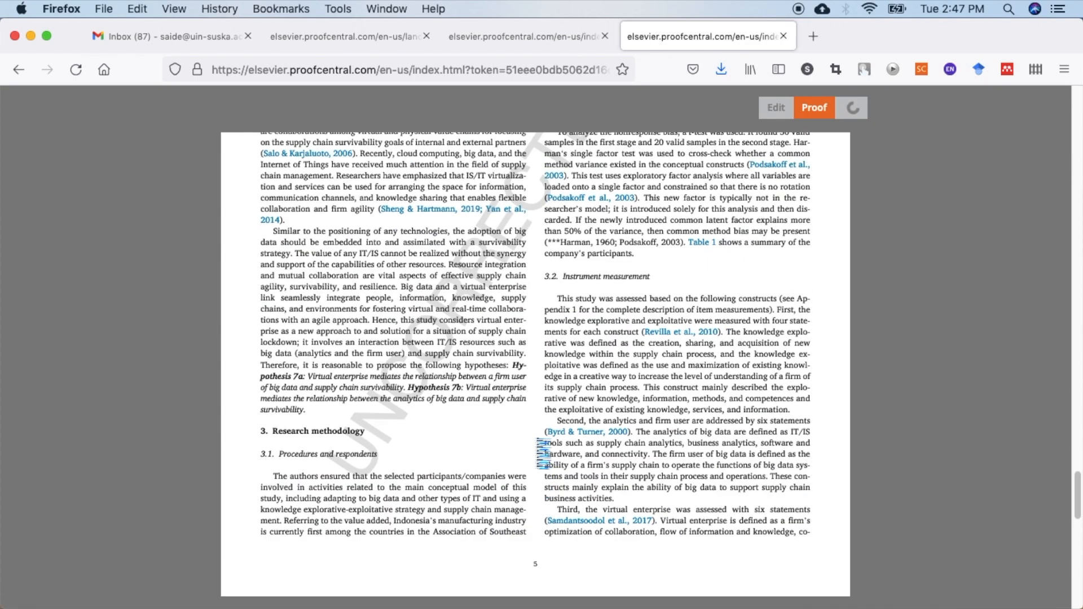
pyautogui.scroll(10, 543, 454)
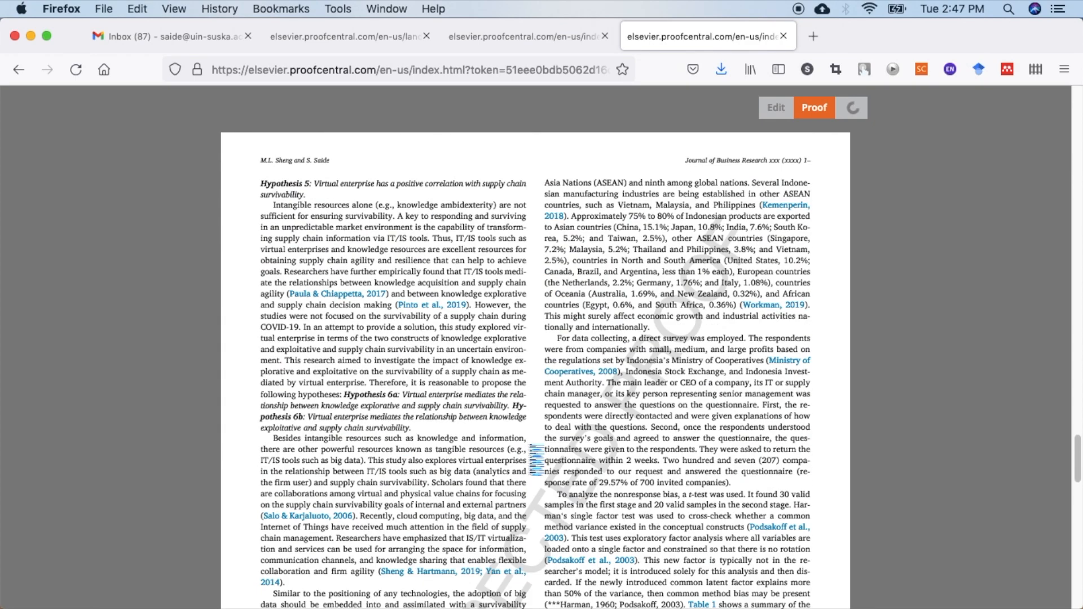
pyautogui.scroll(-8, 537, 459)
pyautogui.scroll(15, 537, 460)
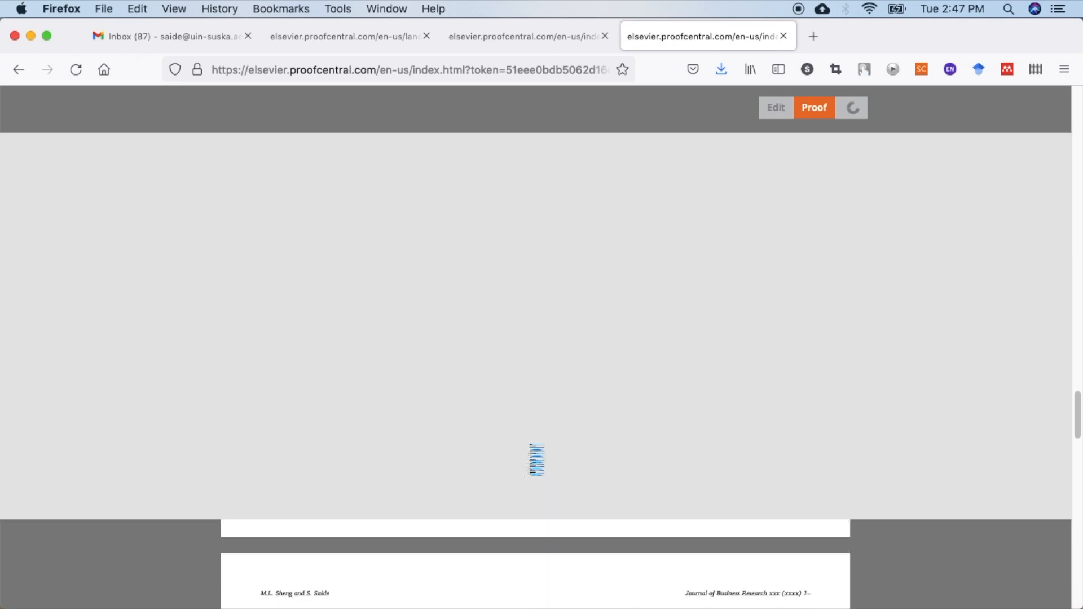
pyautogui.scroll(20, 536, 460)
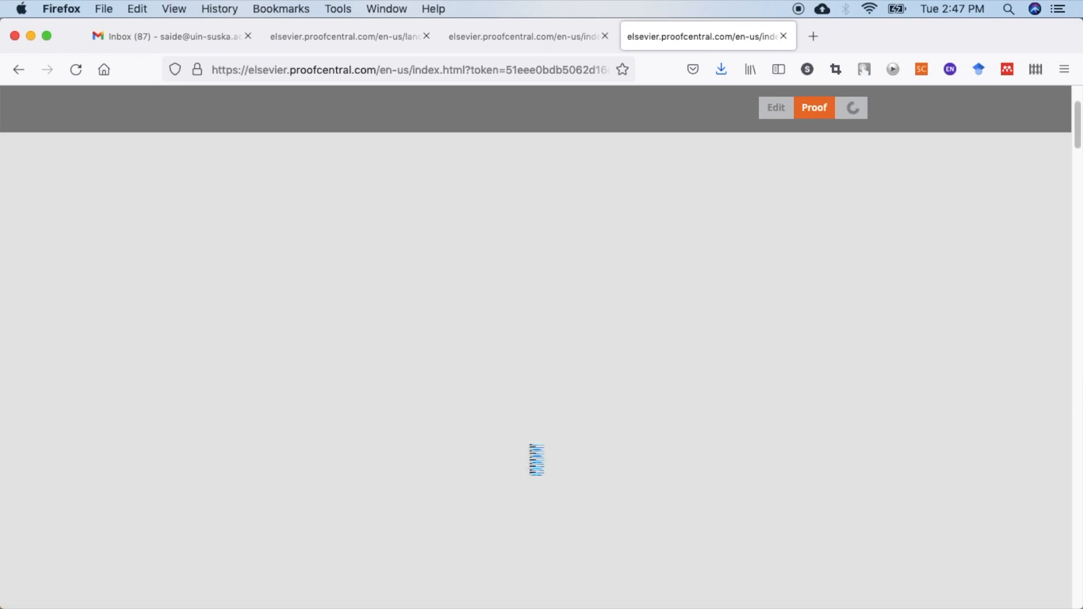
# - Return to the article's editing view and skip the guided tour
pyautogui.click(527, 35)
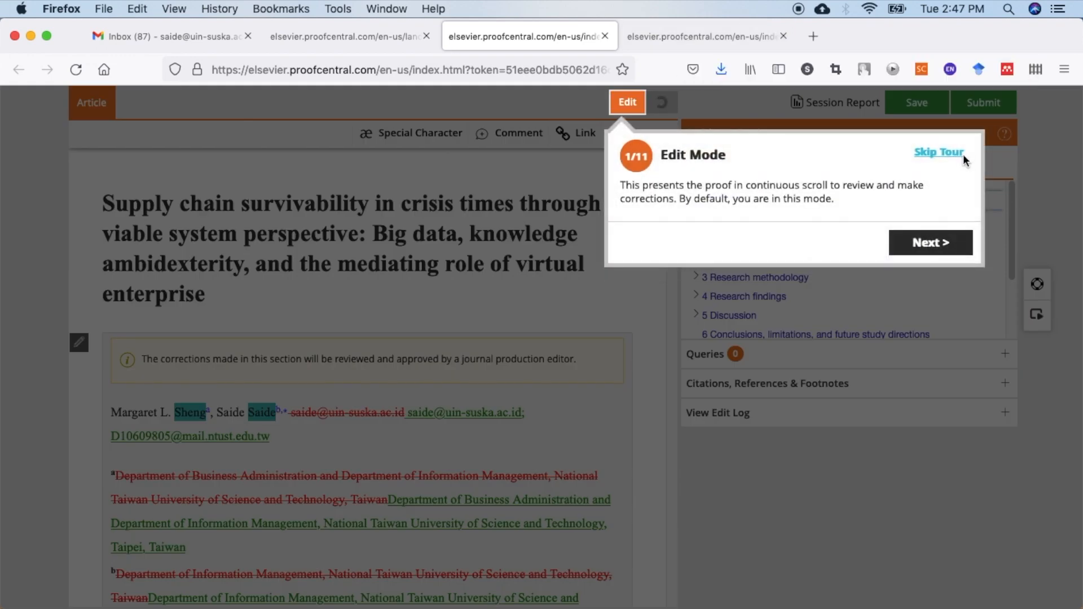
pyautogui.click(937, 152)
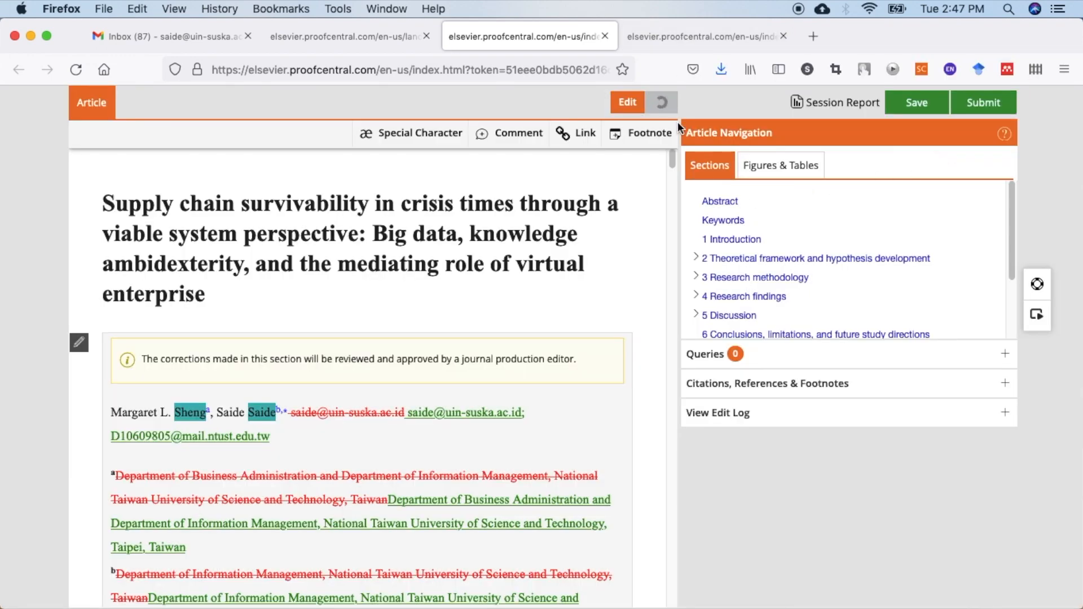
# - Go back through the open page proof from section 3.2 to its first page and return to the article's editing view
pyautogui.click(666, 37)
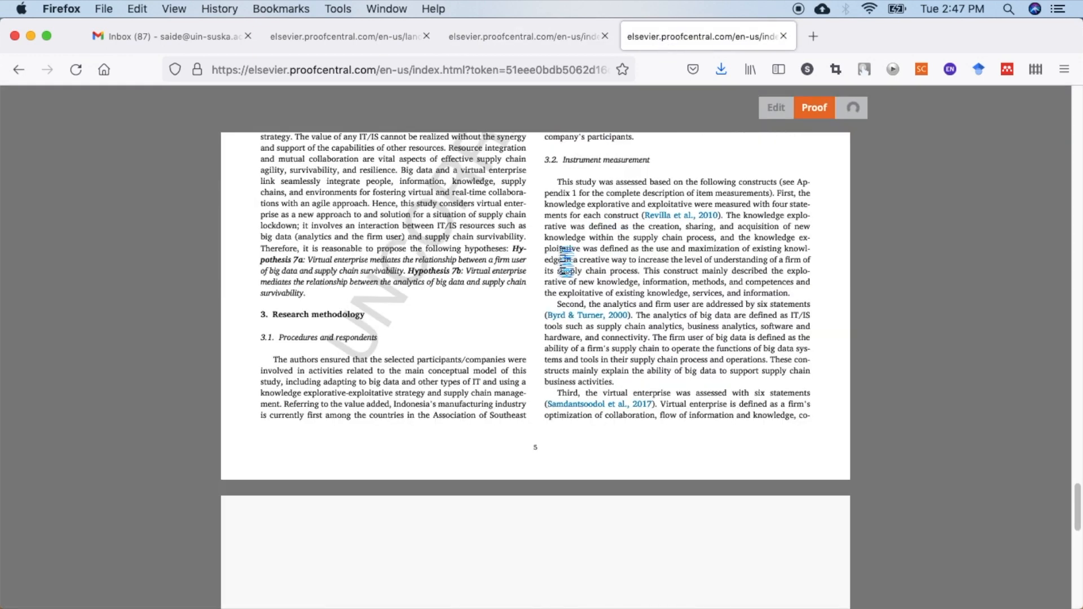
pyautogui.scroll(5, 565, 261)
pyautogui.scroll(15, 566, 261)
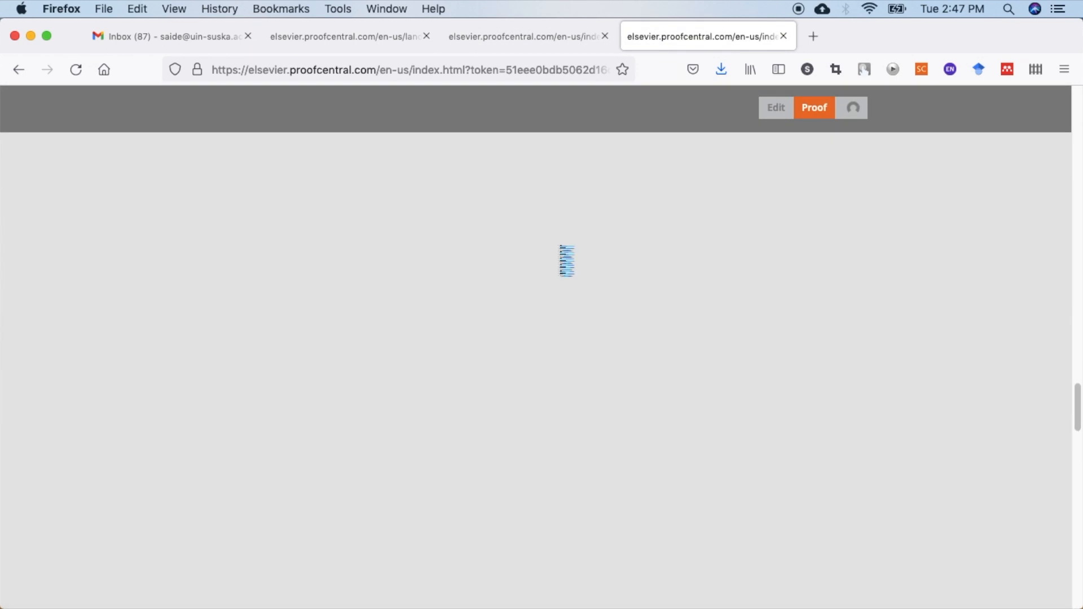
pyautogui.scroll(10, 566, 261)
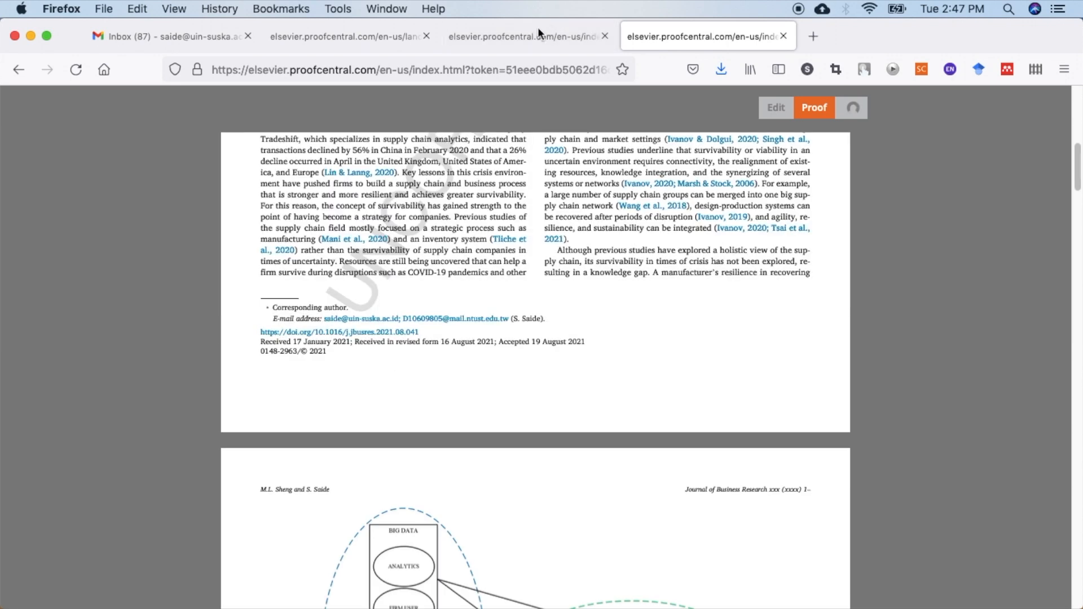
pyautogui.click(537, 35)
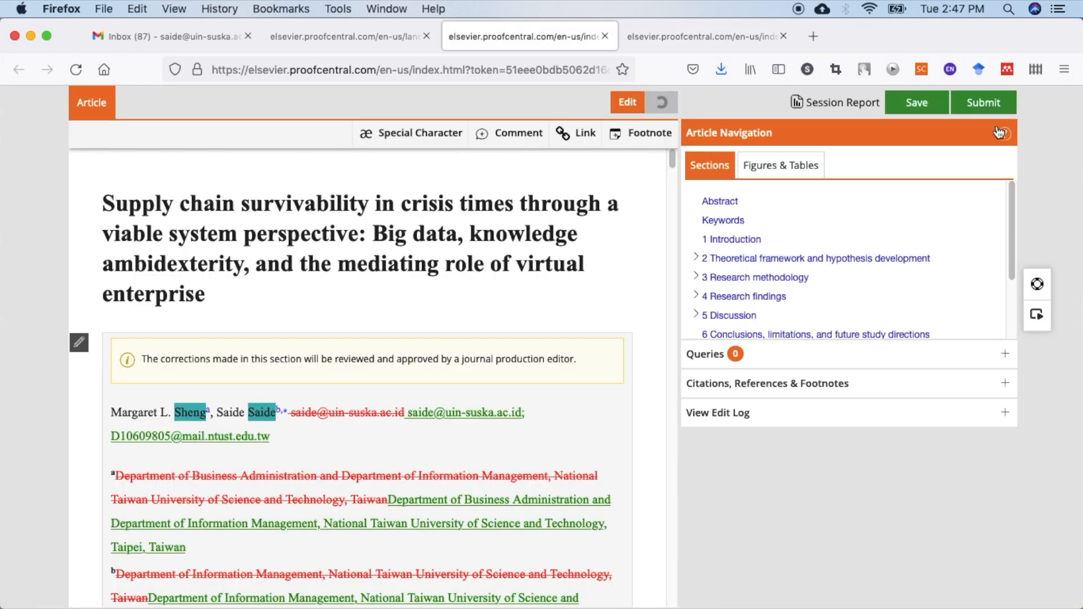
pyautogui.moveTo(982, 105)
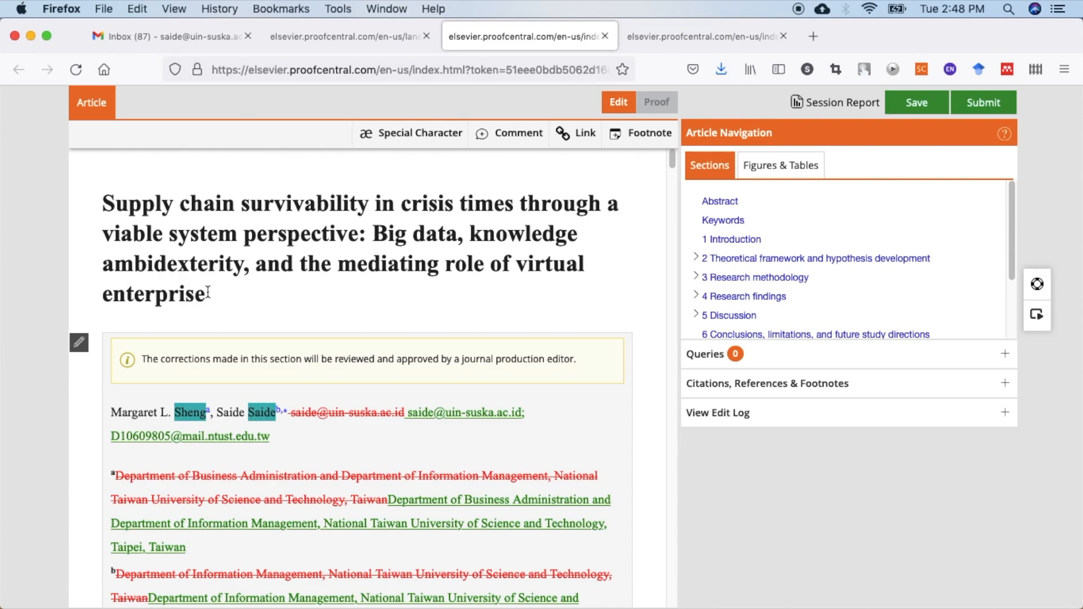
pyautogui.scroll(-2, 208, 291)
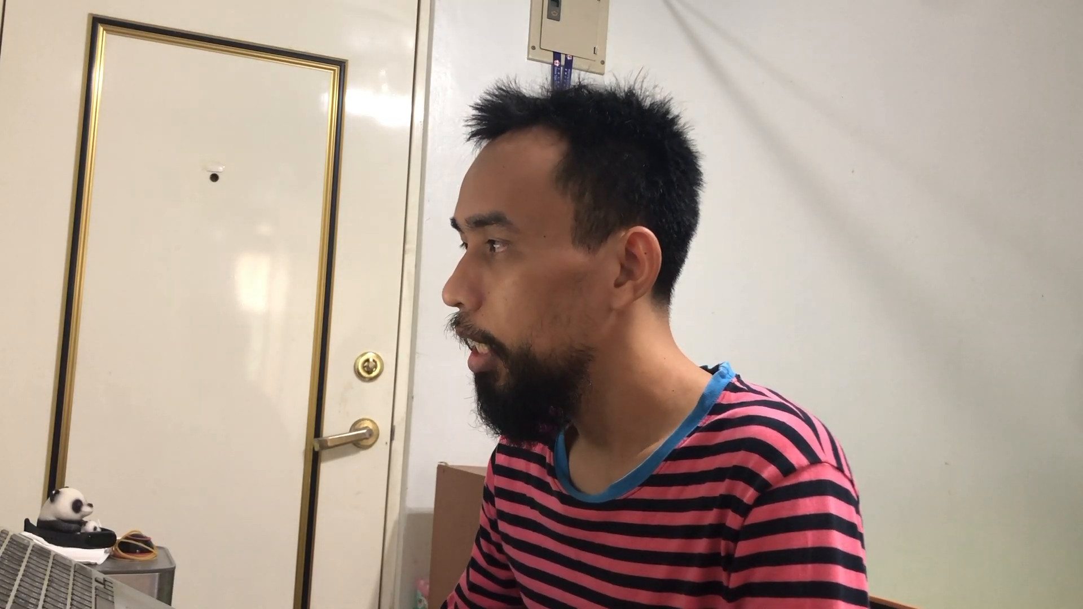